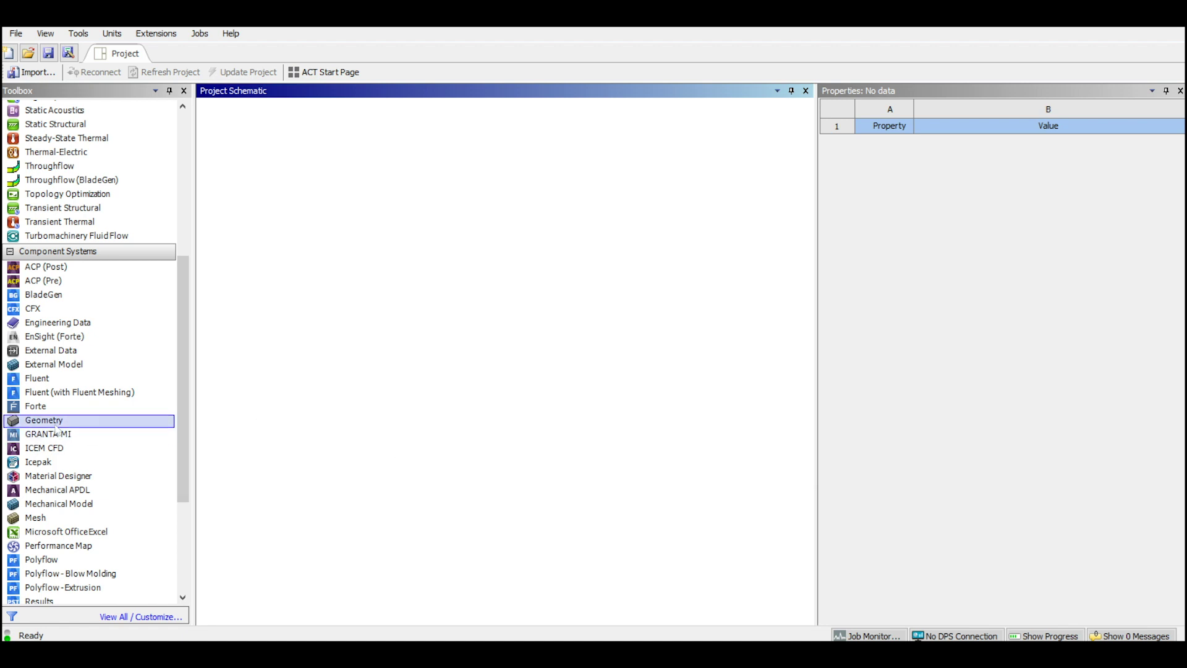
- Add a Geometry system, link a Fluent (with Fluent Meshing) system on cell A2, and open the geometry
drag(56, 427, 321, 138)
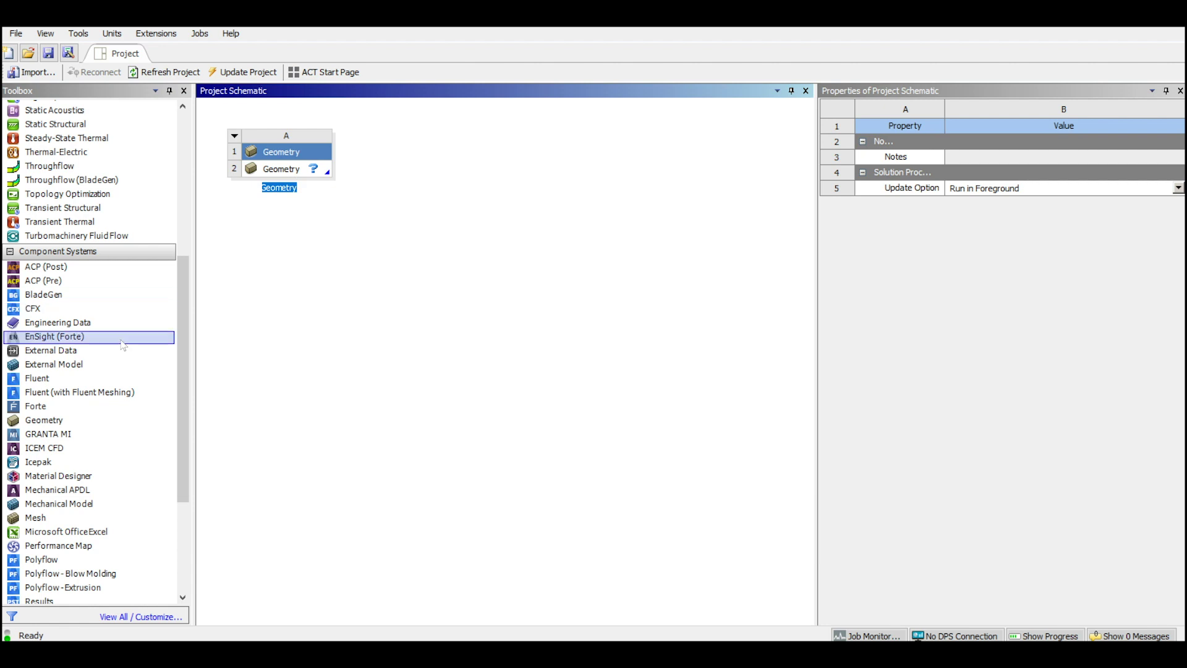
scroll(162, 308, down, 2)
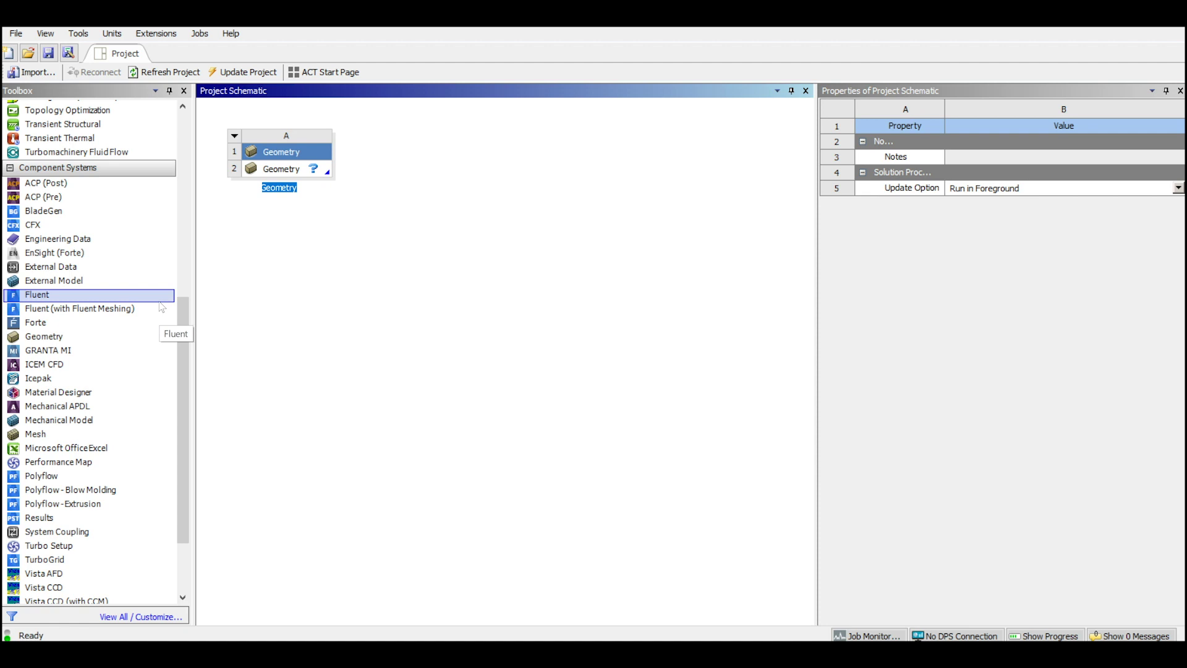
scroll(162, 307, down, 2)
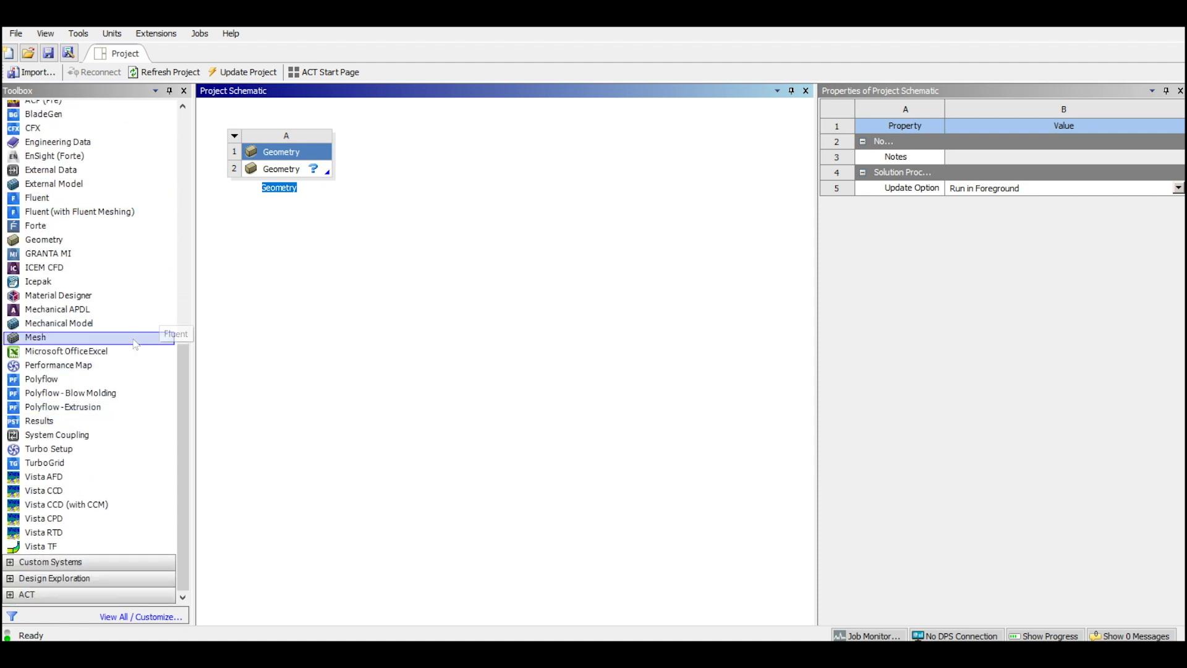
scroll(136, 332, up, 1)
scroll(136, 332, up, 1)
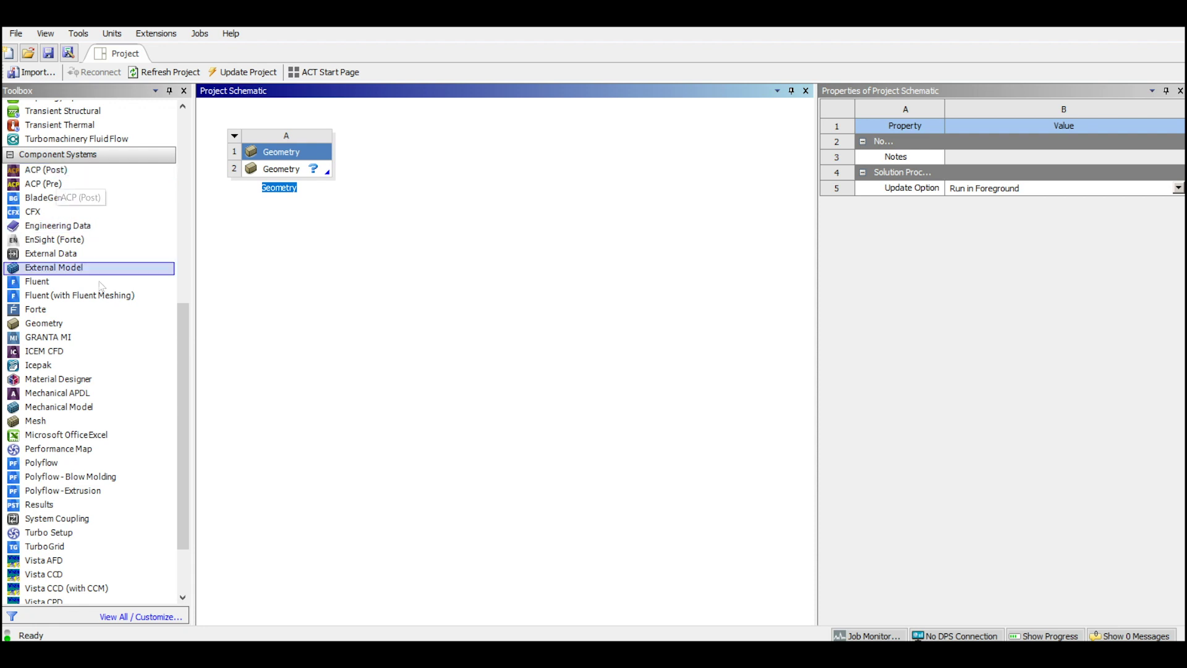
drag(63, 296, 295, 178)
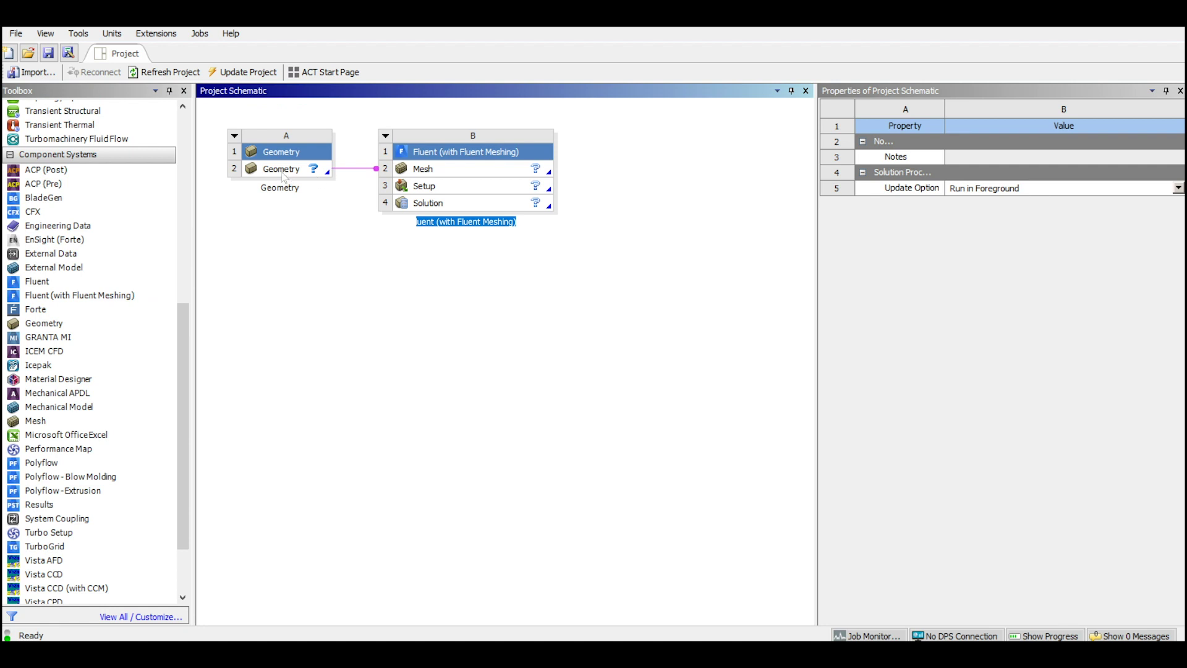
double_click(283, 173)
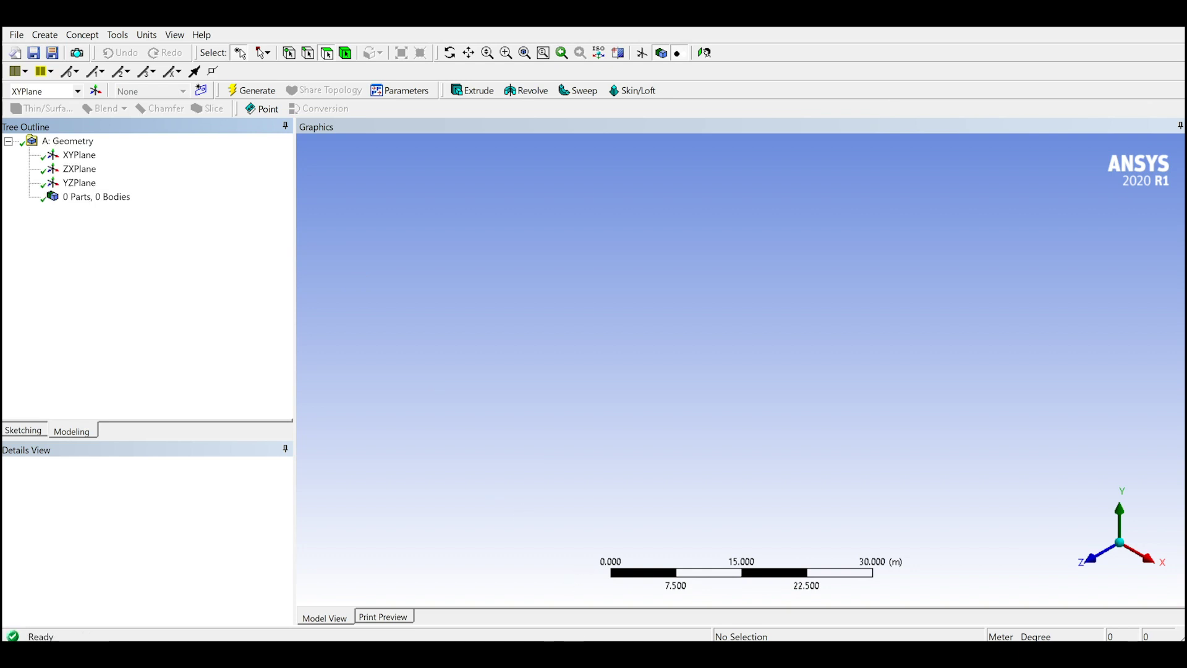
- Back in Workbench, choose Edit Geometry in DesignModeler on the A2 Geometry cell
key(alt+Tab)
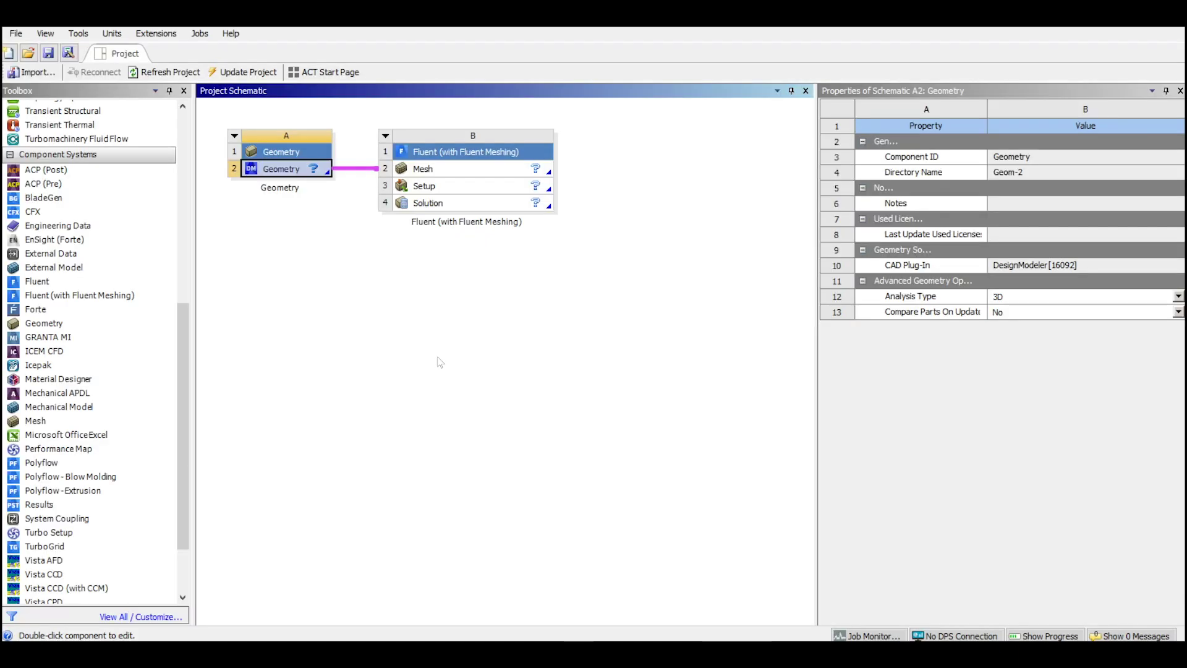
right_click(278, 177)
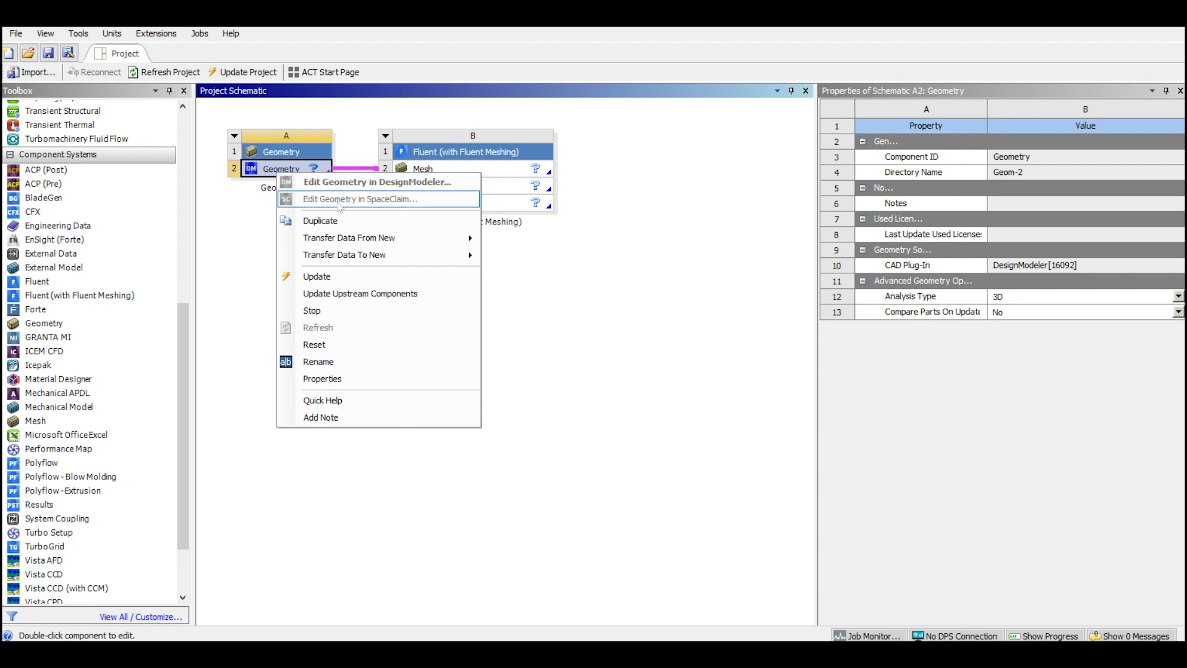
click(710, 544)
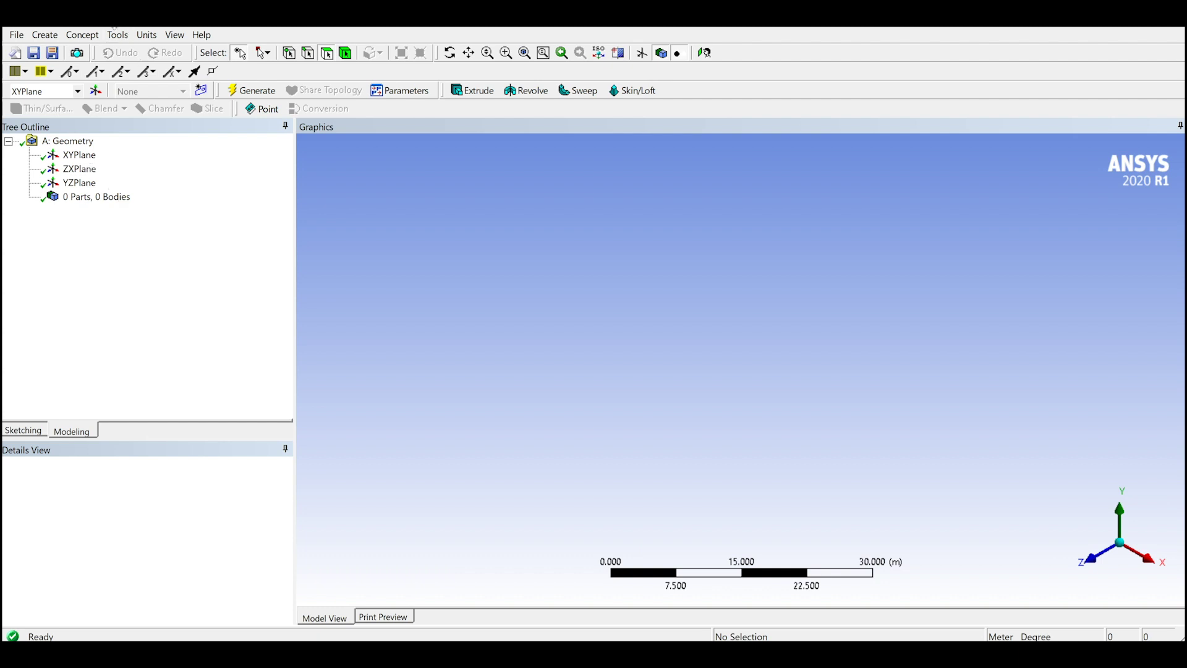
- Set the model units to millimetres and start Sketch1 on the XYPlane, viewed face-on
click(147, 34)
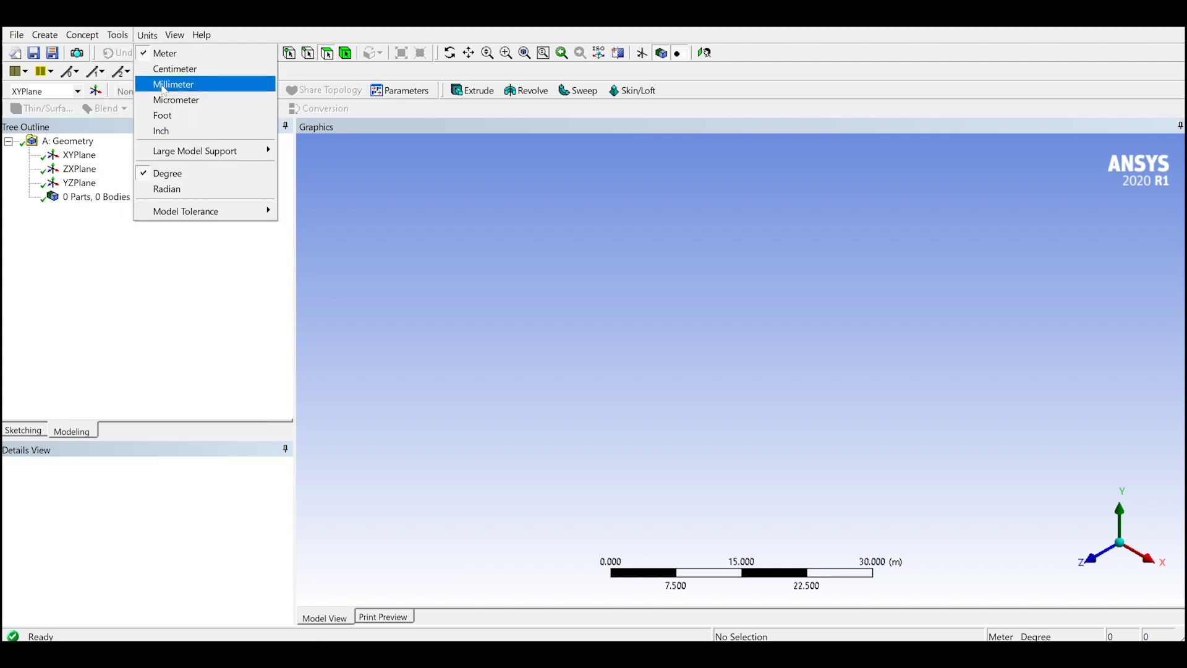
click(164, 87)
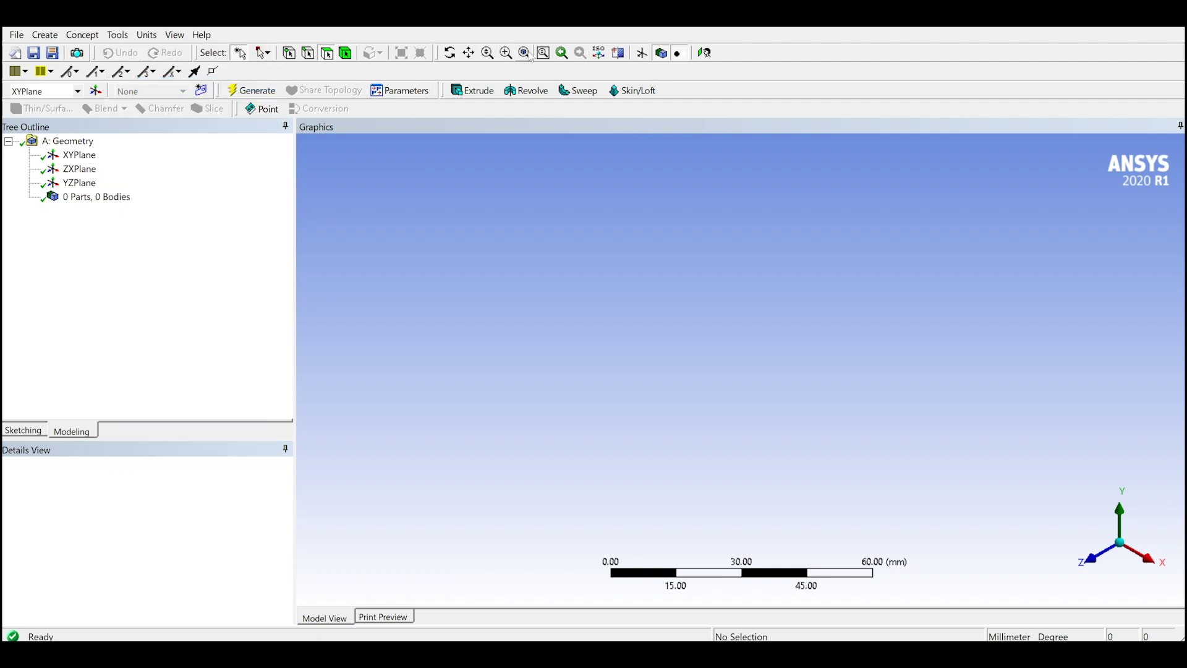
click(79, 154)
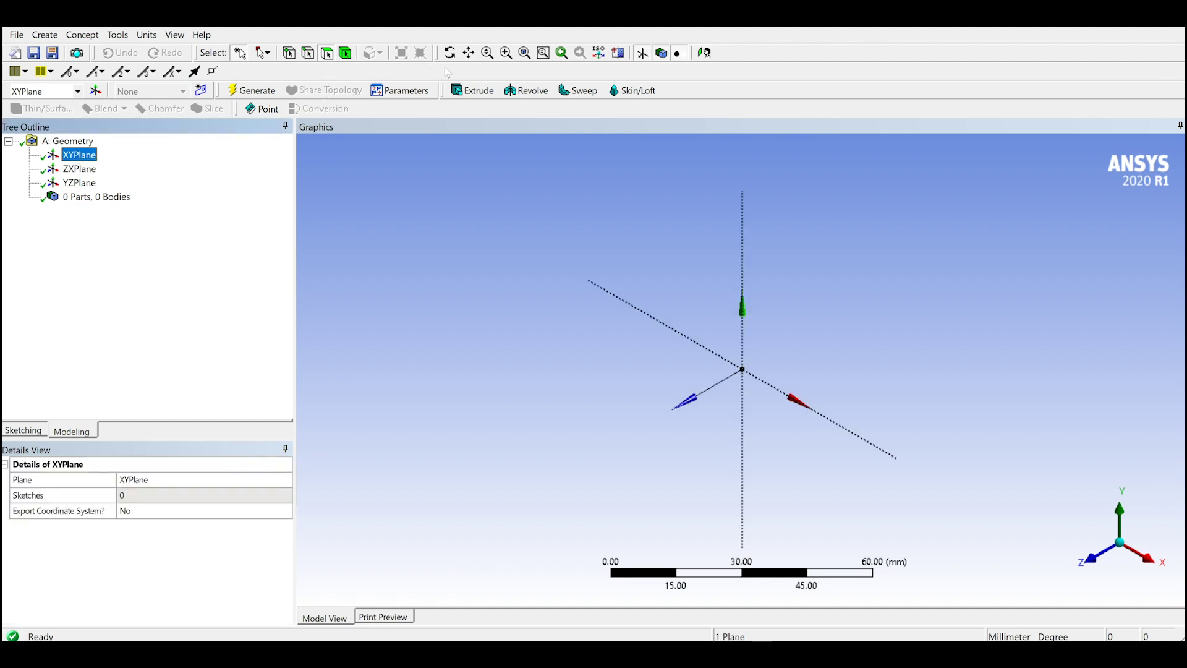
click(201, 91)
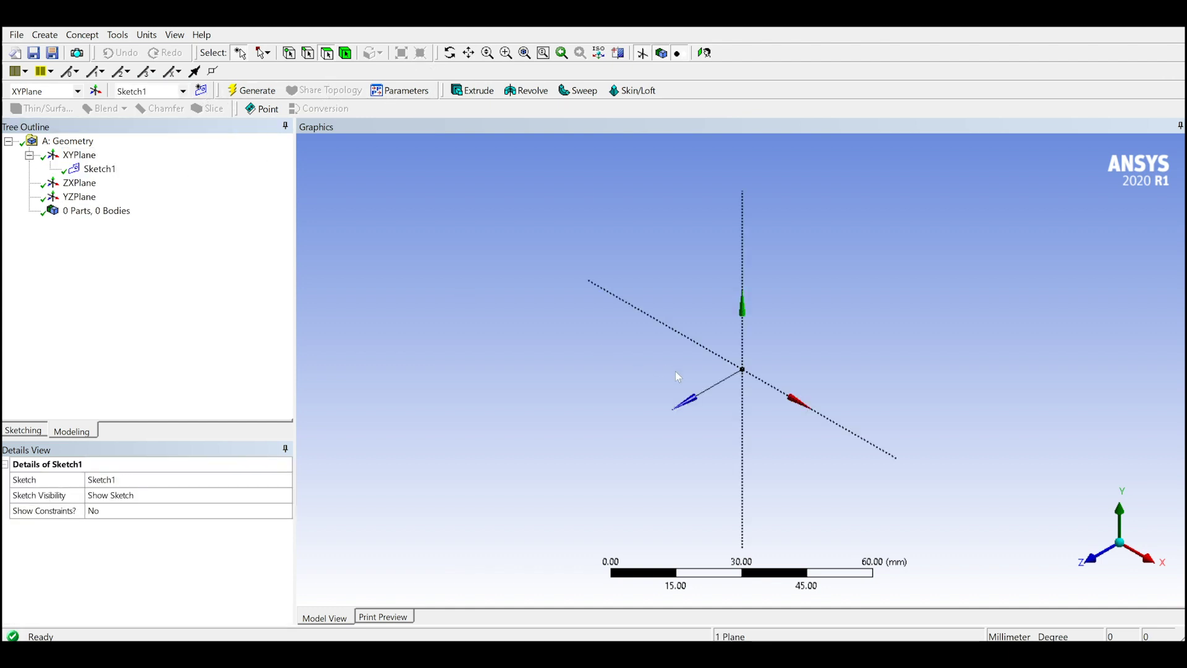
click(1092, 556)
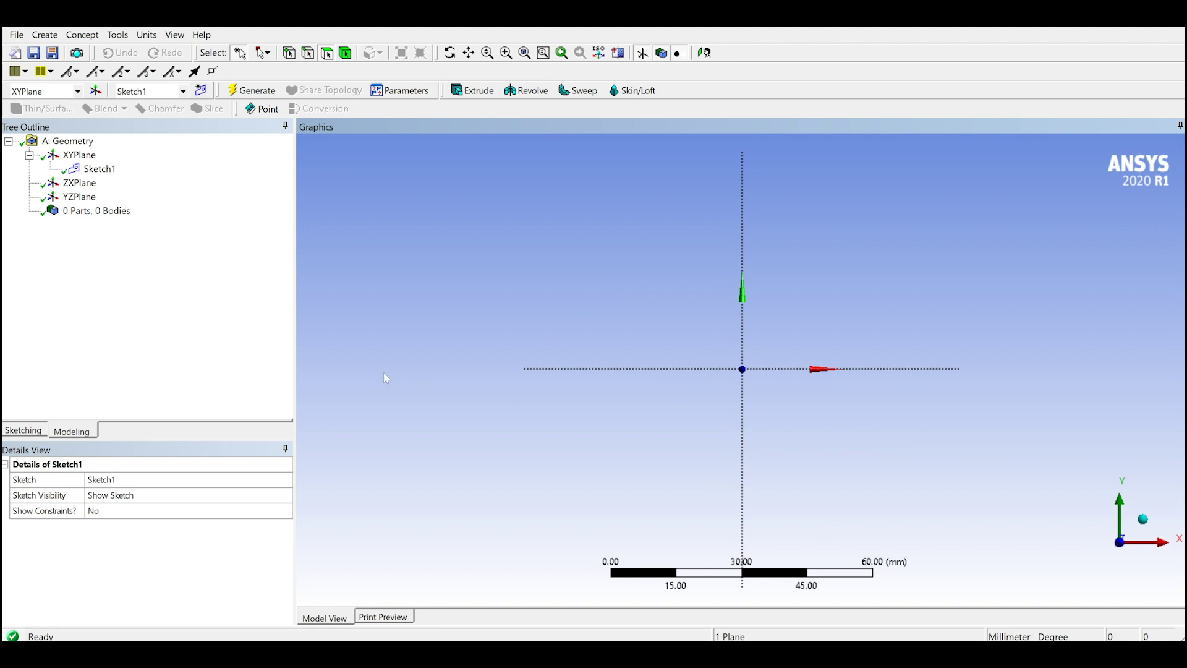
click(99, 168)
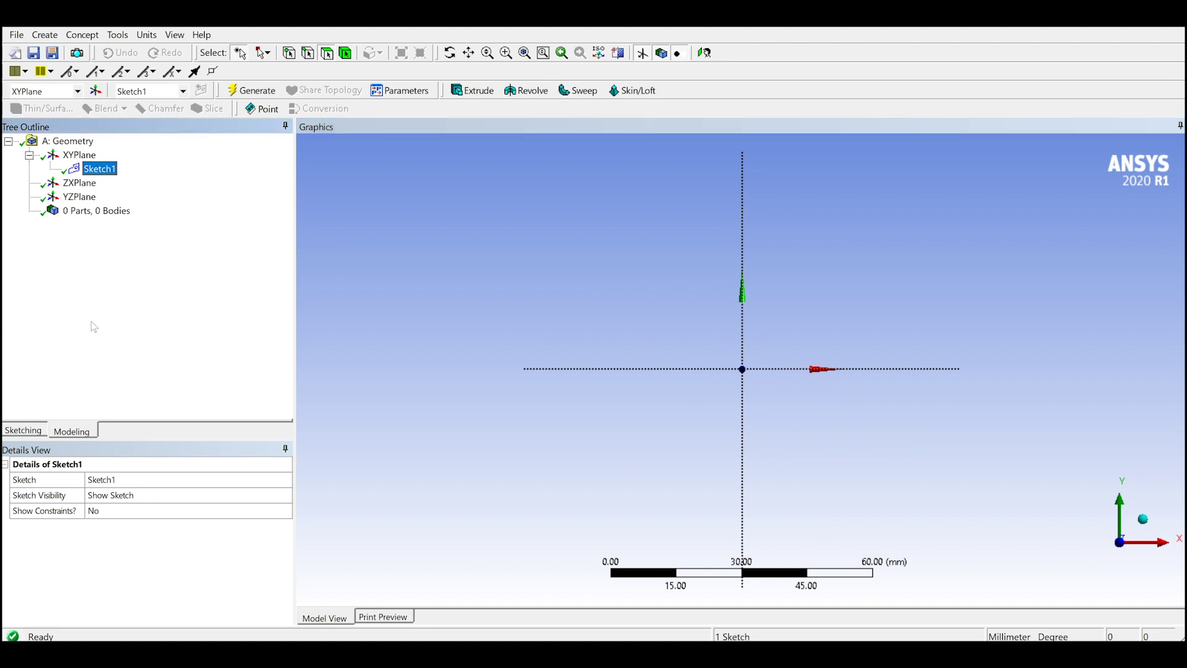
click(34, 433)
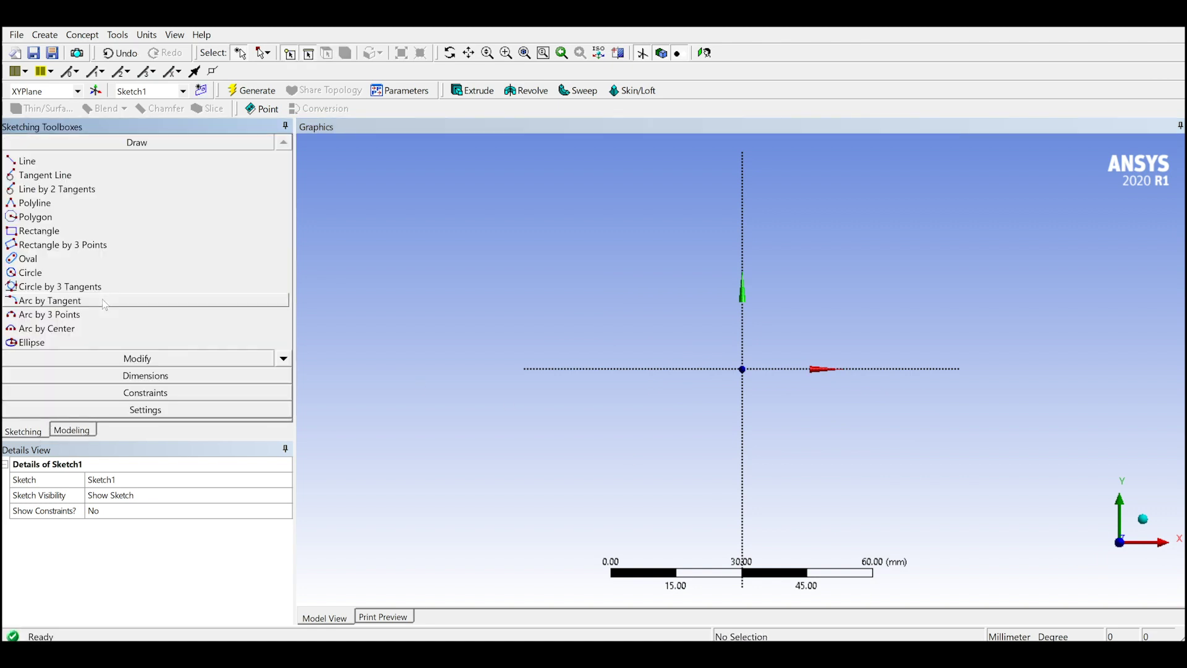
- Draw a tall narrow rectangle just left of the origin
click(86, 230)
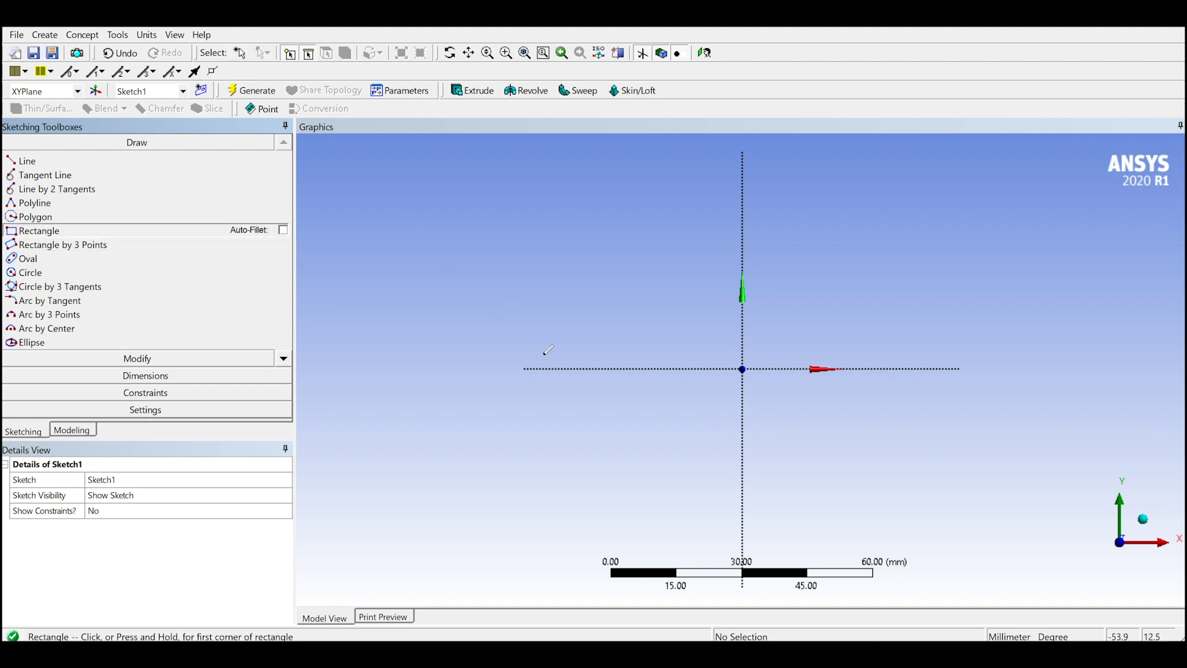
click(547, 312)
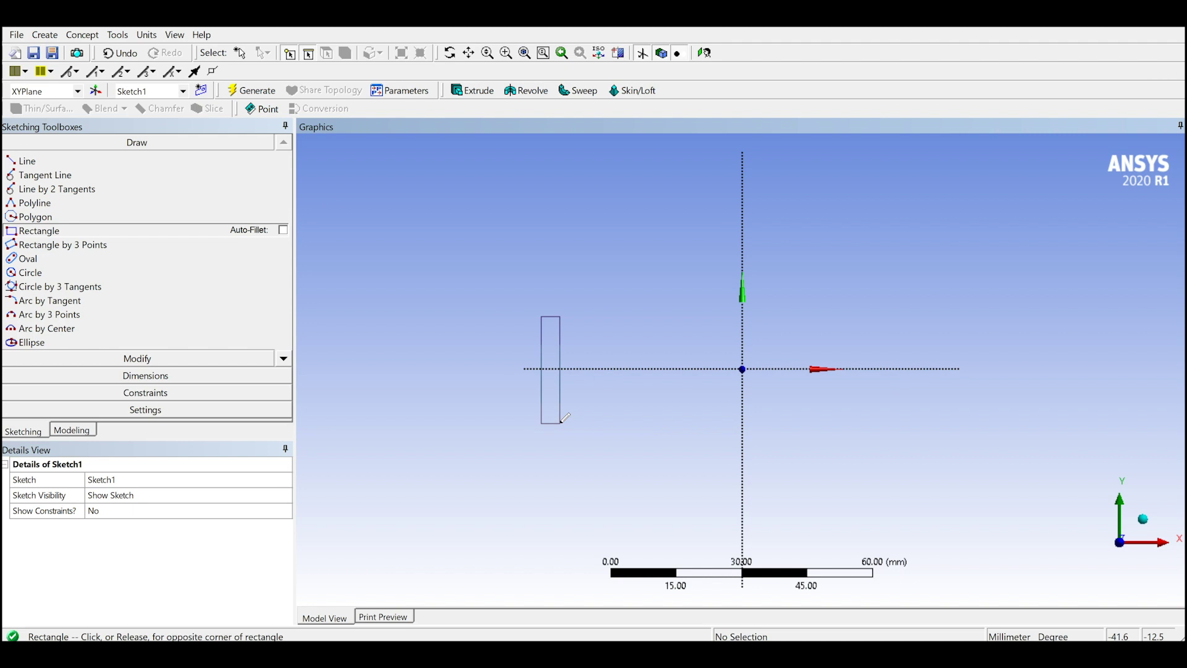
click(560, 422)
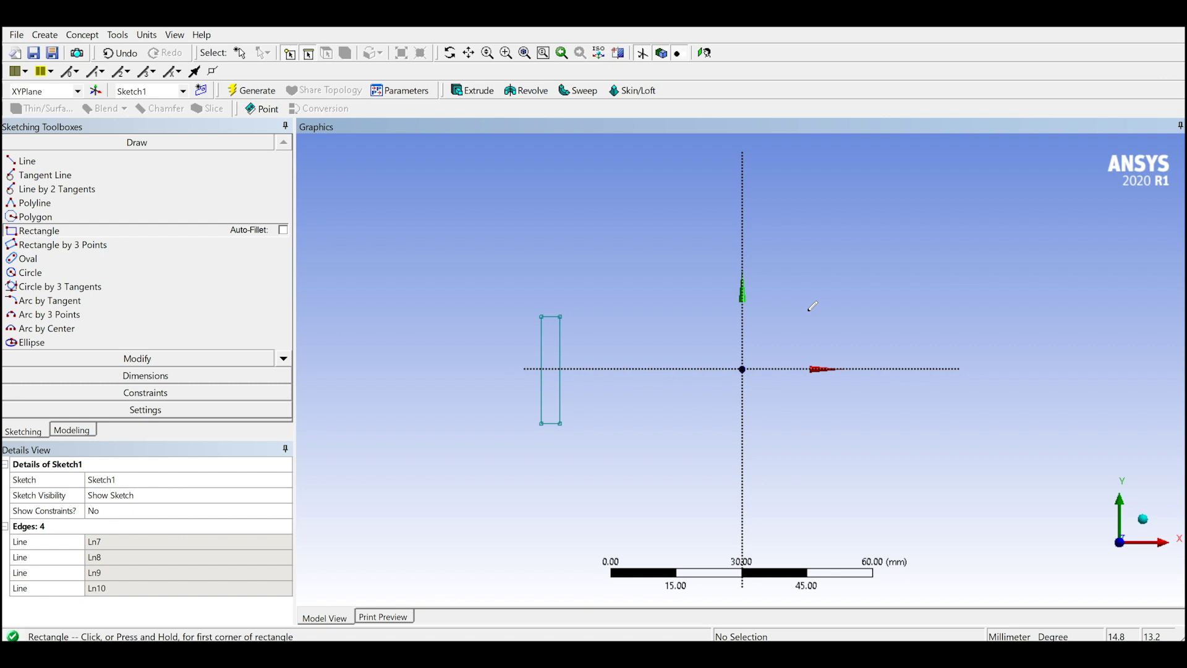
- Dimension the rectangle with width H1 = 4 mm and height V2 = 20 mm
click(146, 376)
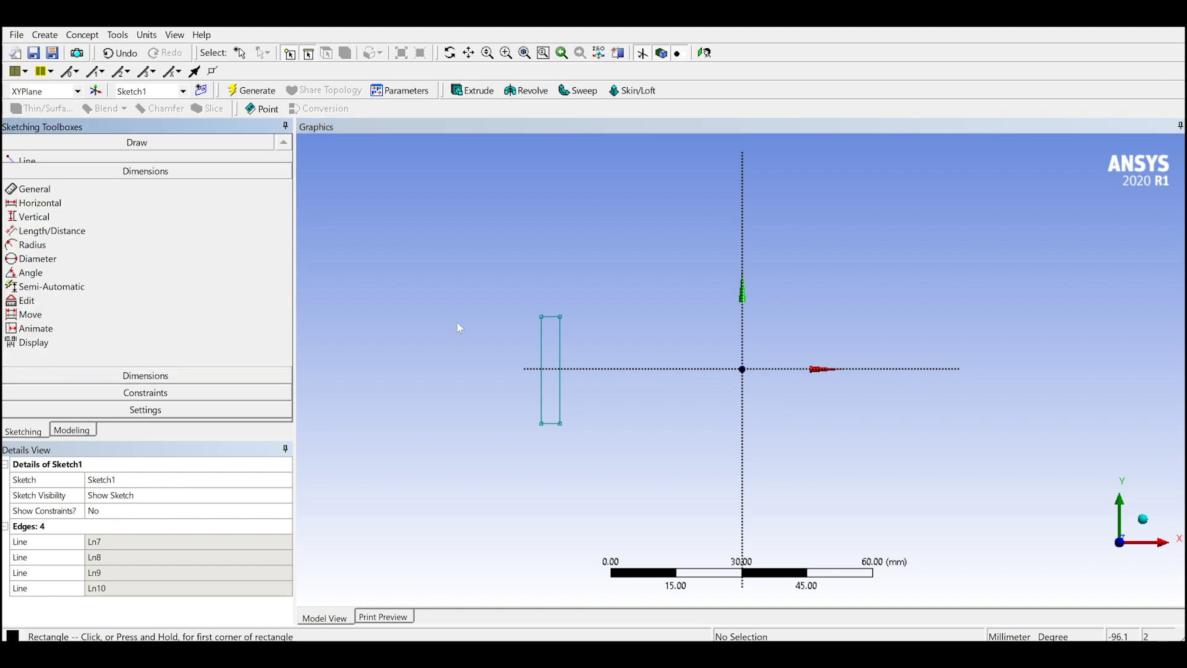
click(553, 316)
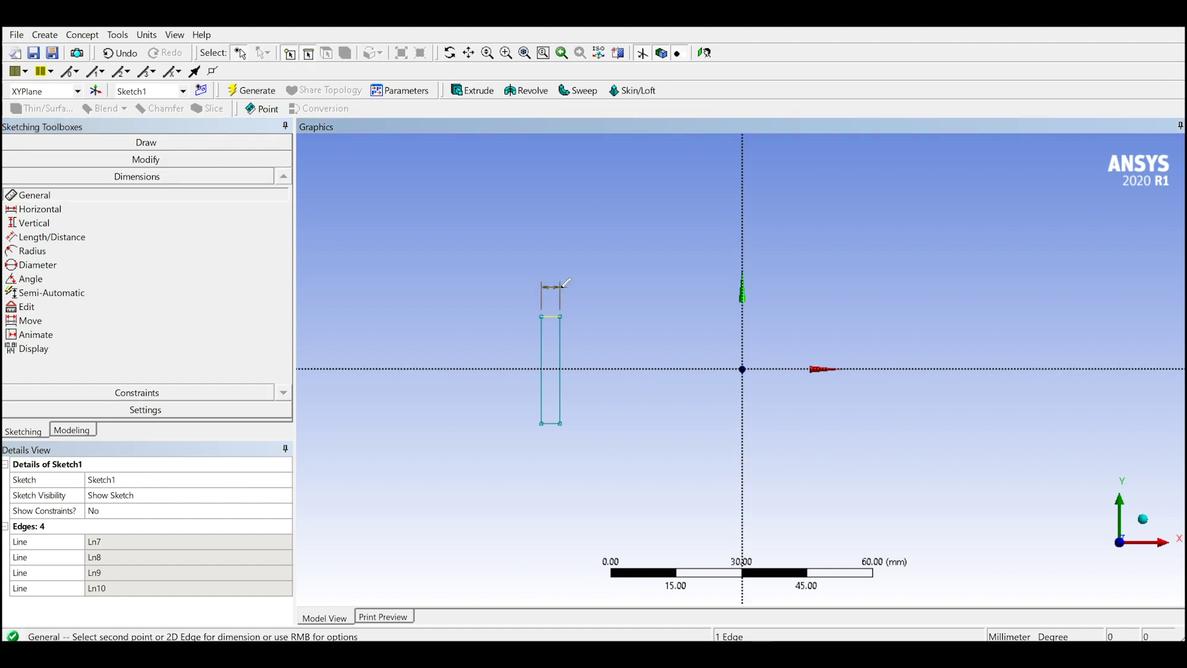
click(564, 281)
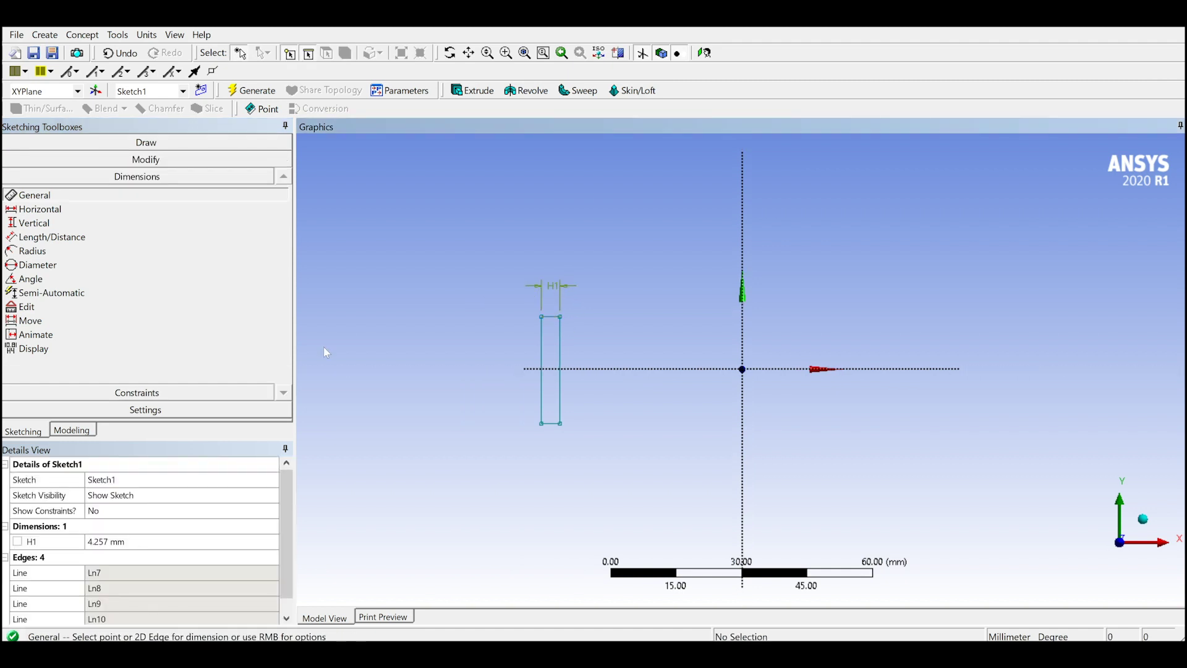
click(132, 538)
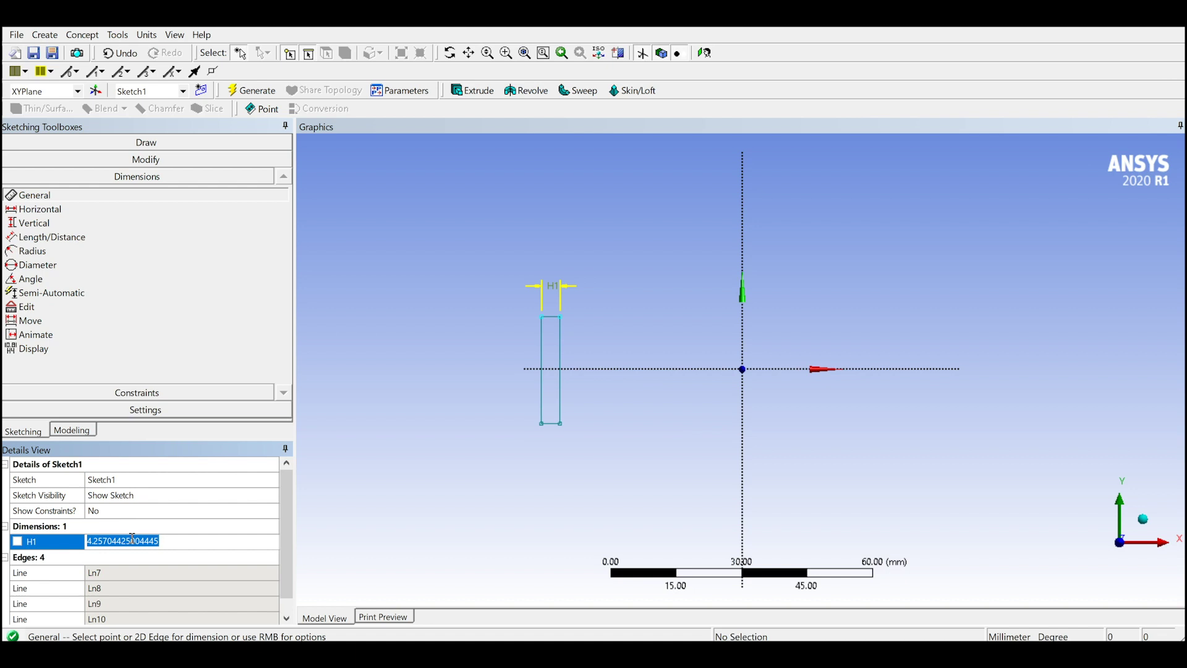
text(4)
key(Return)
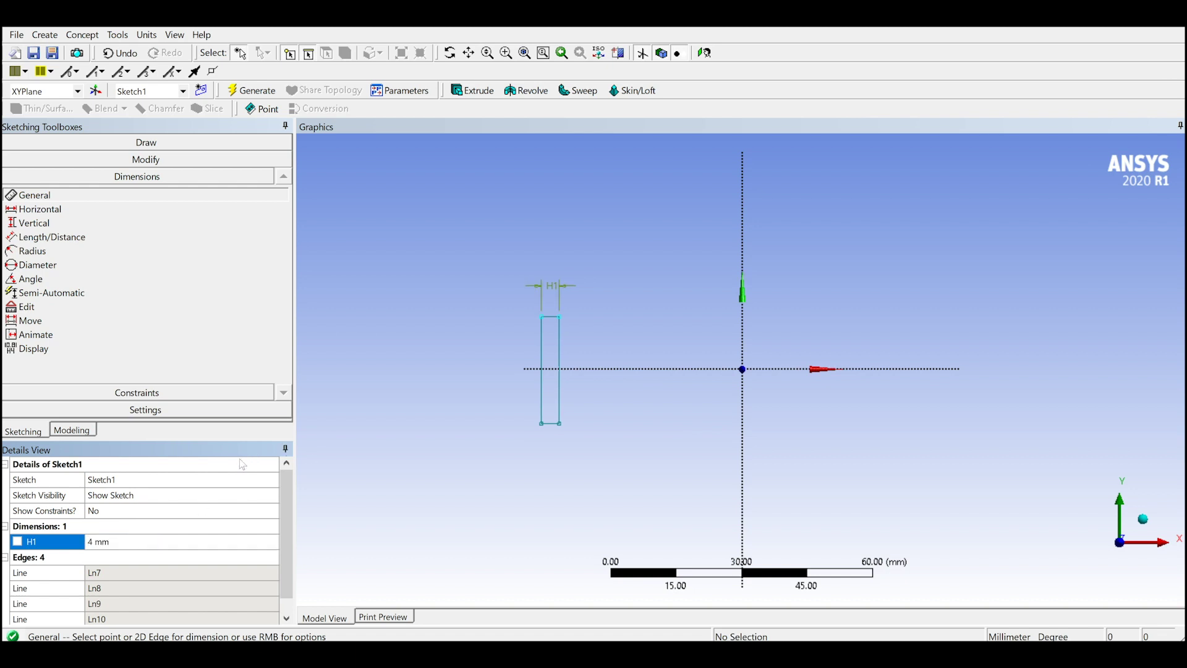
click(558, 350)
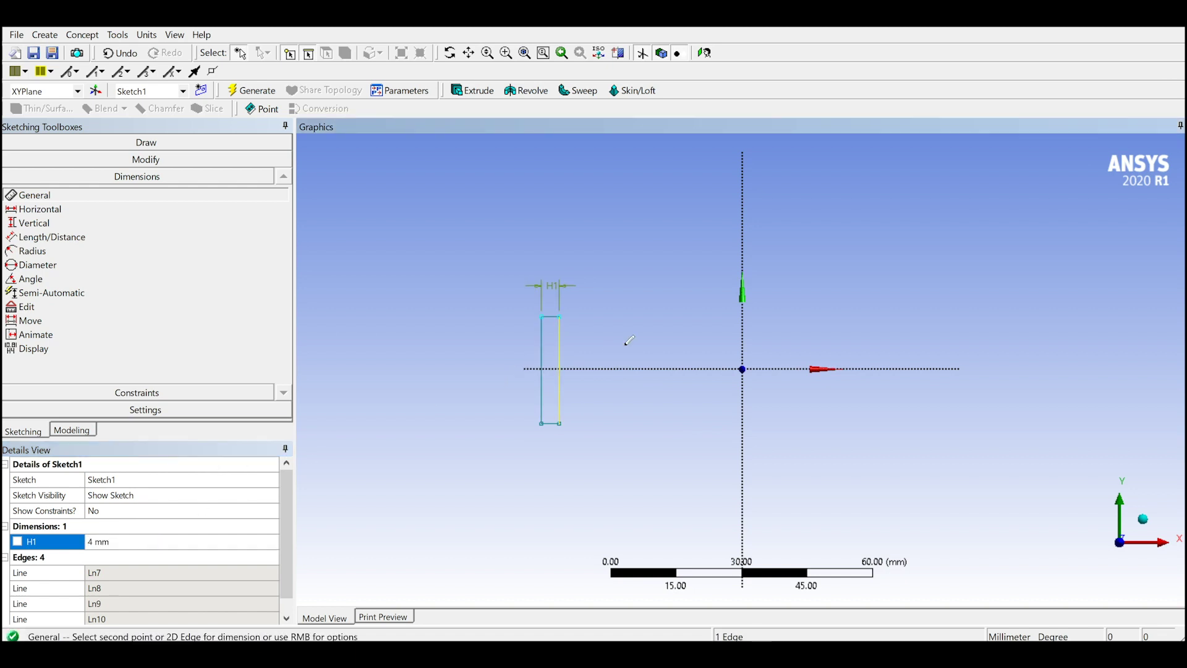
click(625, 345)
click(139, 556)
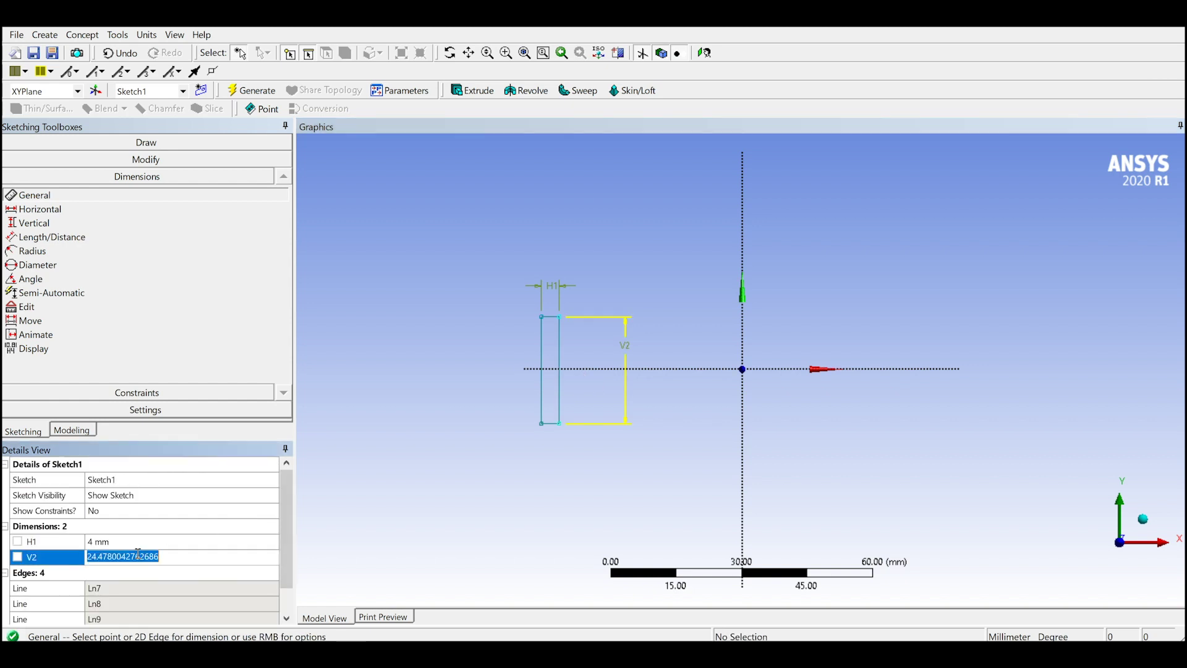
text(20)
key(Return)
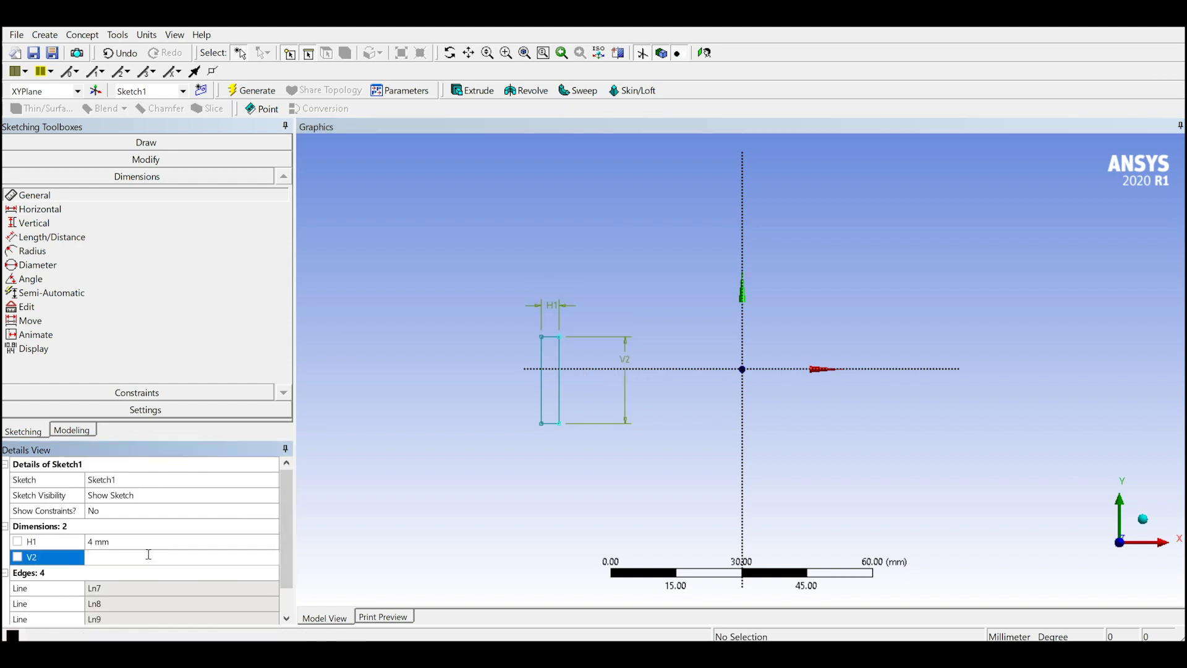
- Add V3 from the top-right corner to the X axis, set to 10 mm
click(560, 338)
click(582, 368)
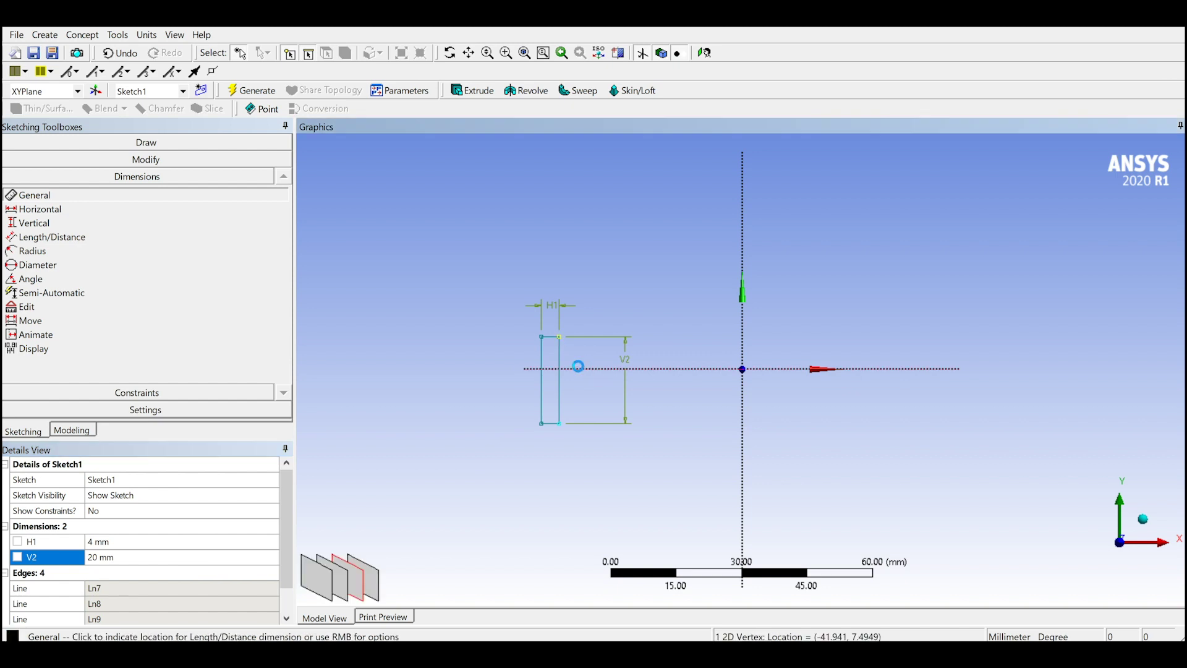
click(476, 361)
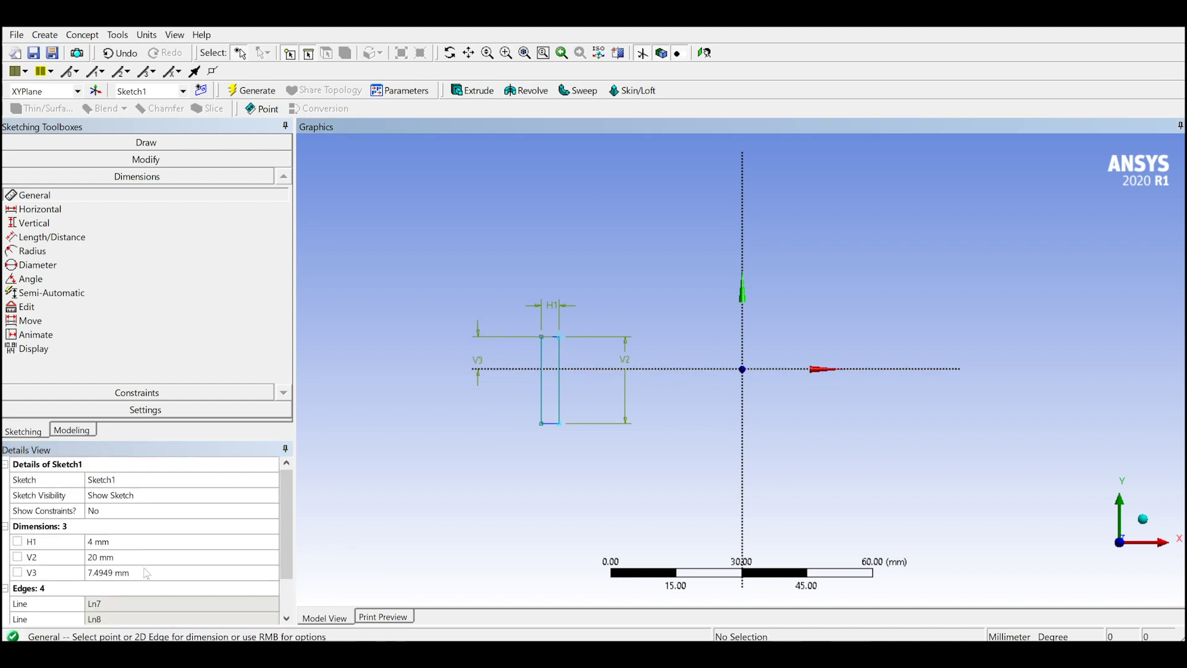
click(147, 573)
text(10)
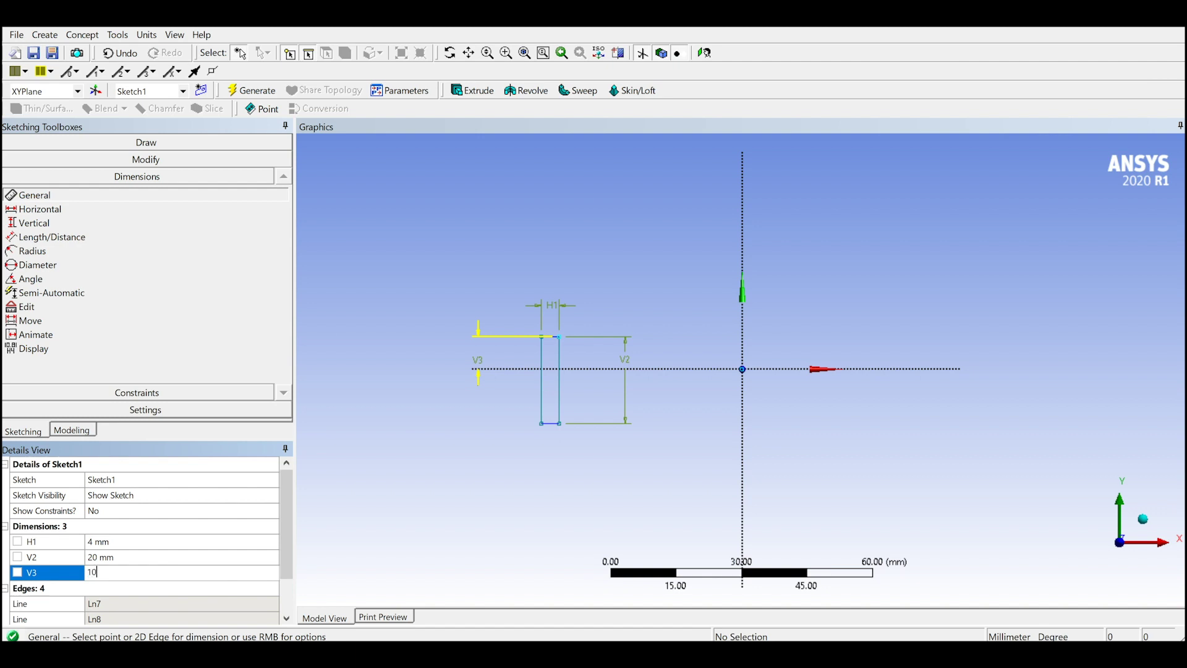
key(Return)
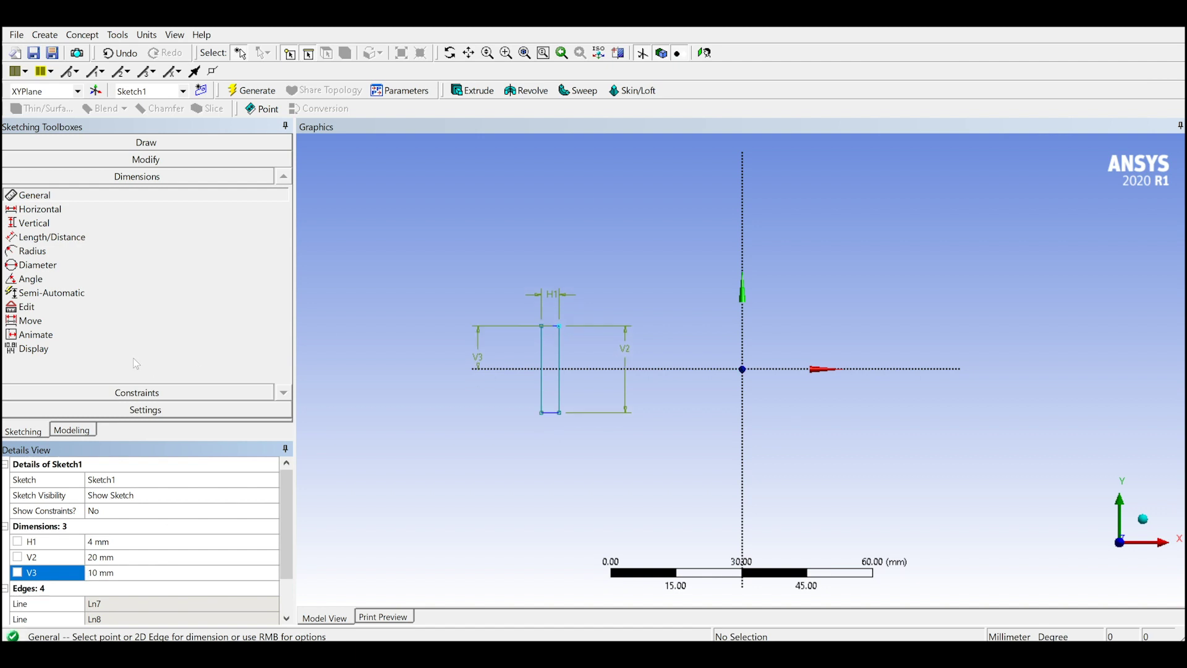
- Select all four edges of the rectangle with the Modify tools
click(147, 160)
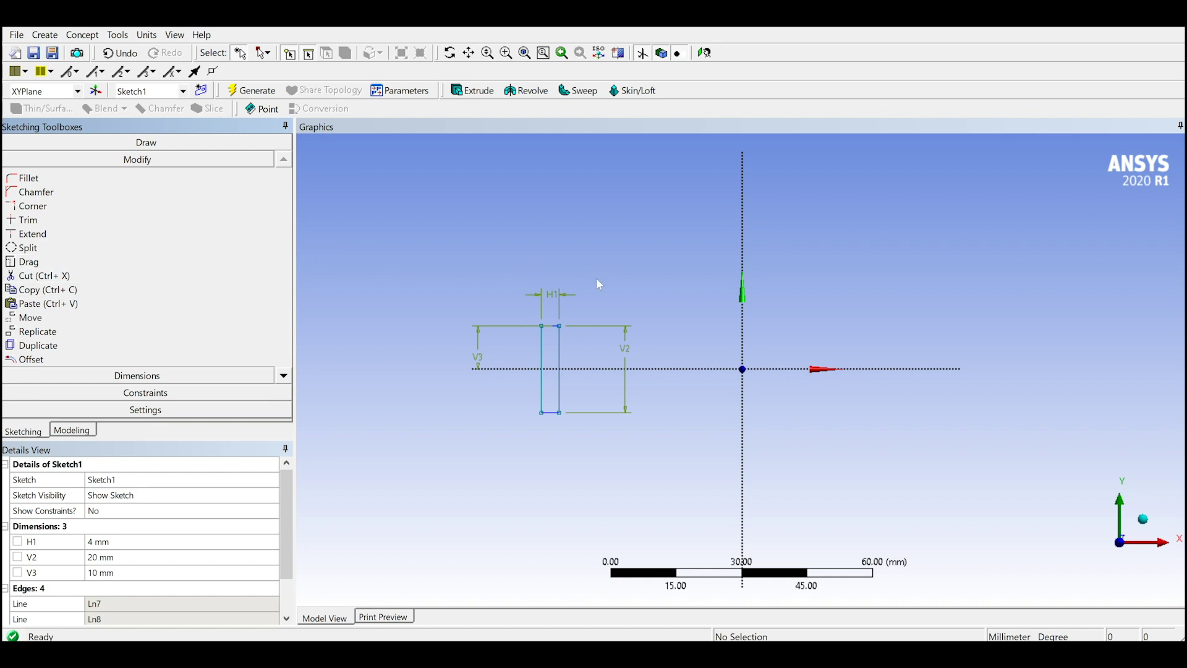
click(559, 365)
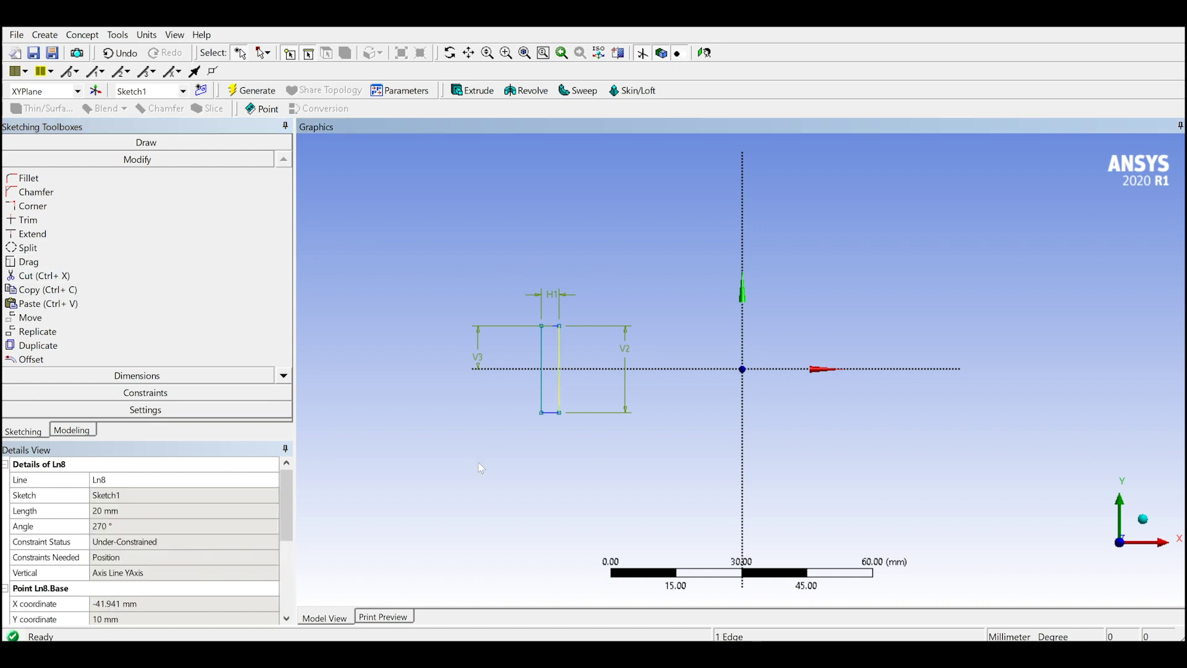
click(552, 420)
click(558, 342)
ctrl+click(550, 325)
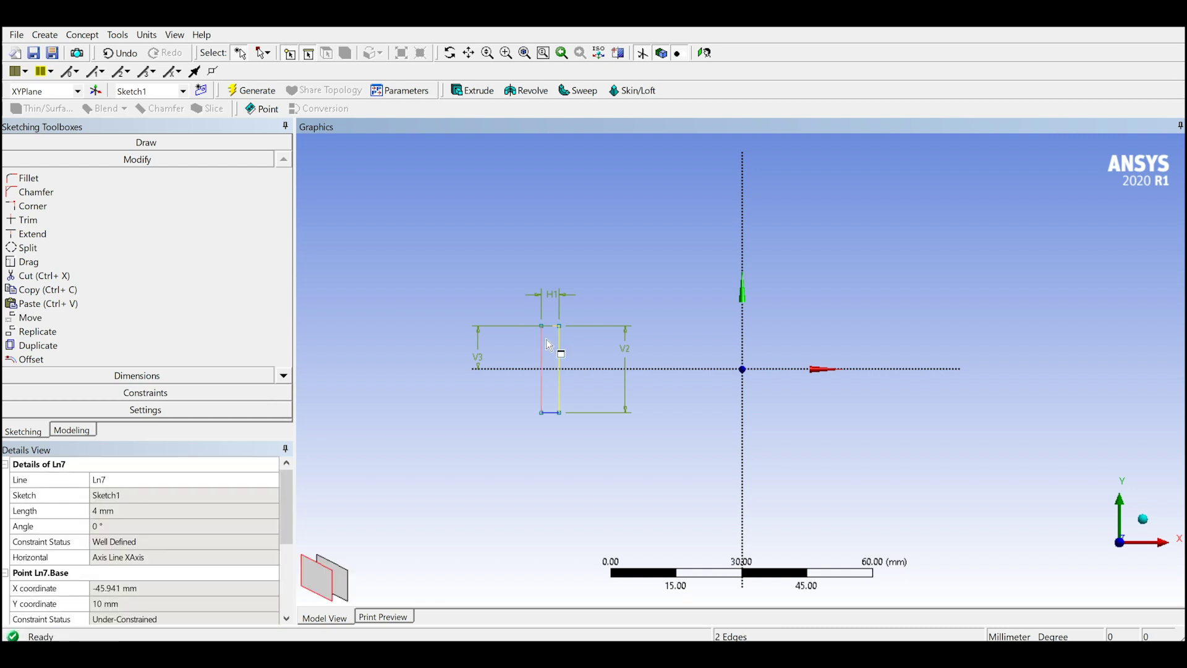
ctrl+click(540, 366)
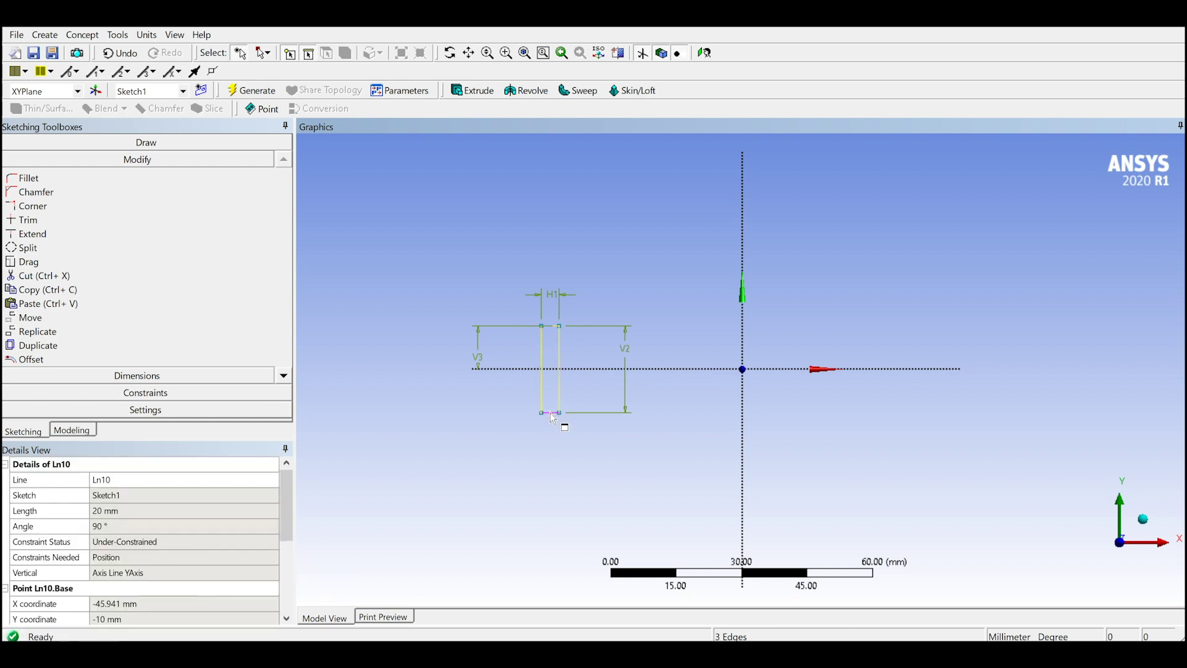
ctrl+click(553, 413)
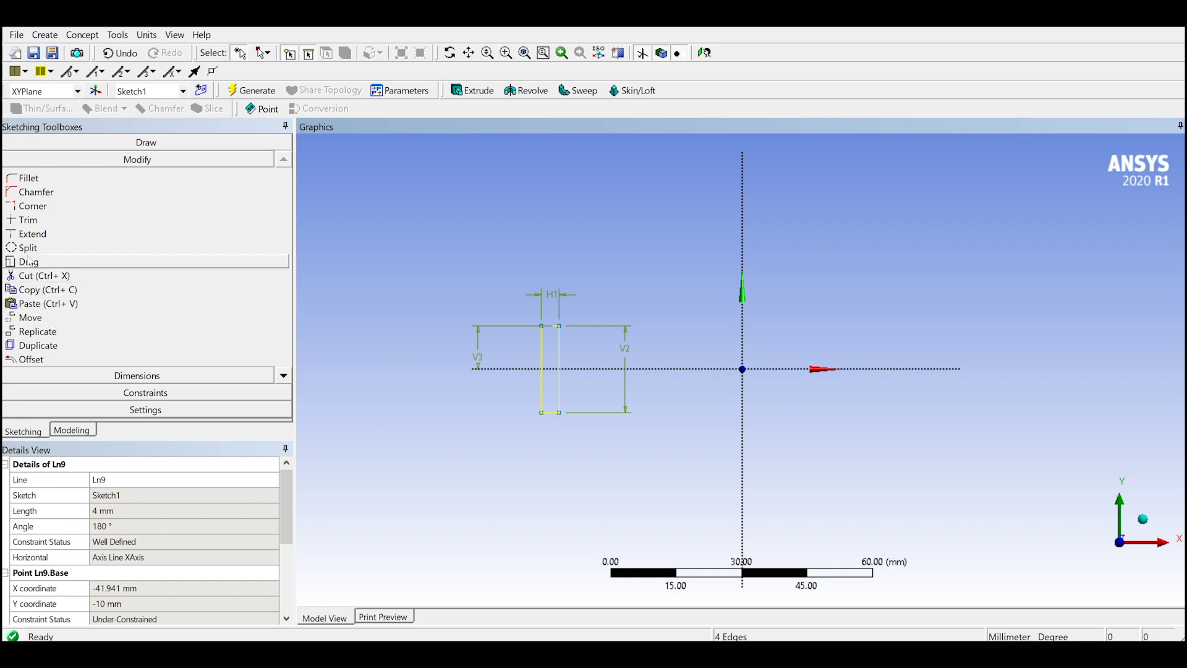
- Copy the rectangle and paste an identical one just to its right, then return to the model tree
click(41, 289)
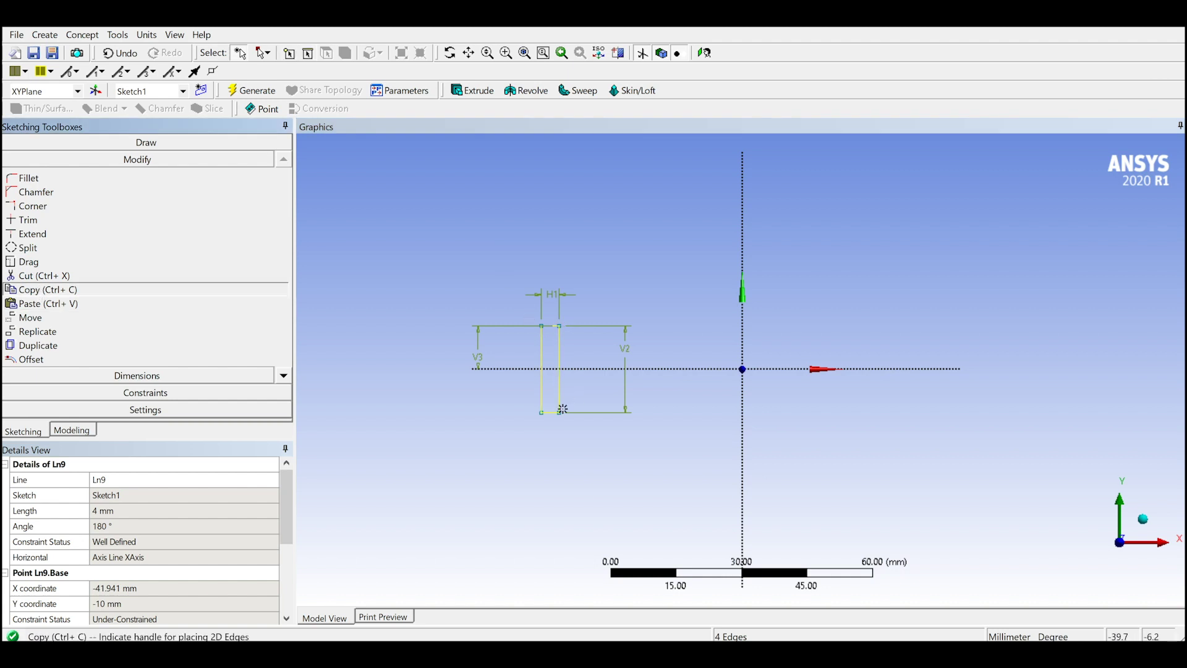
click(561, 367)
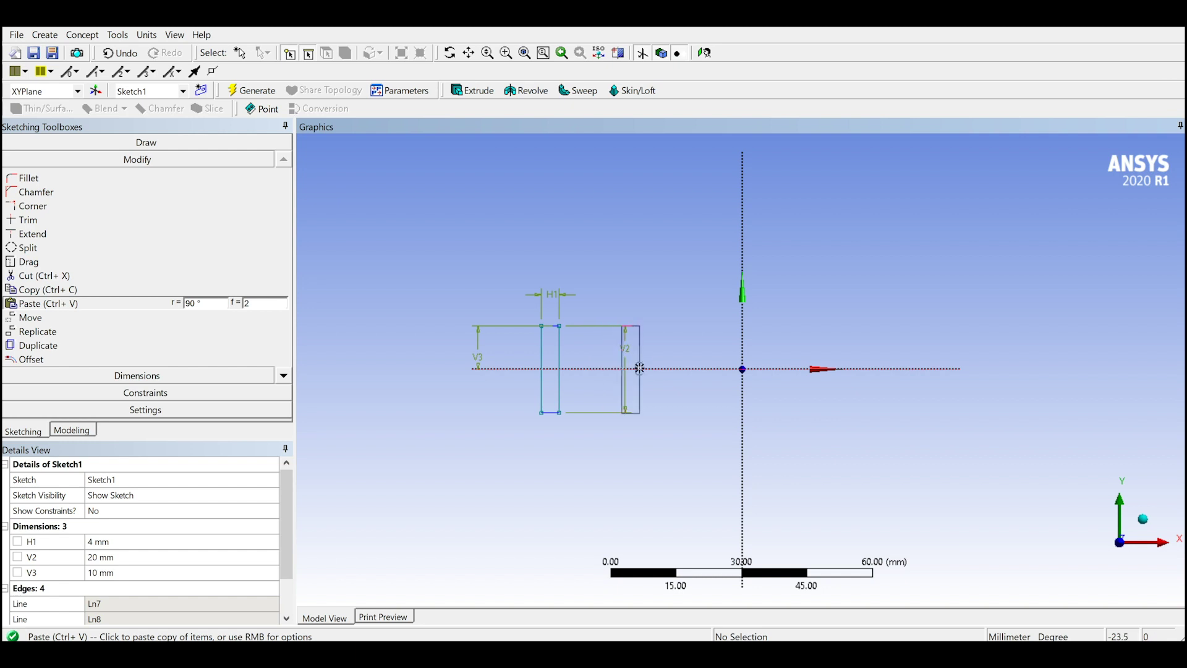
click(639, 369)
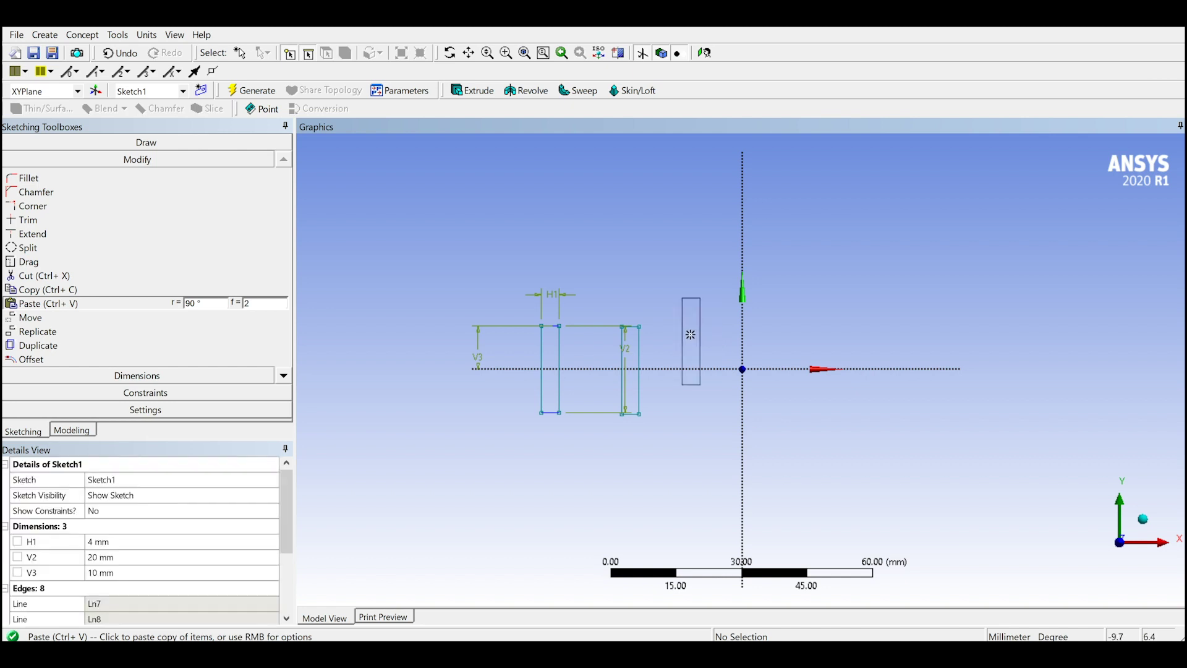
key(Escape)
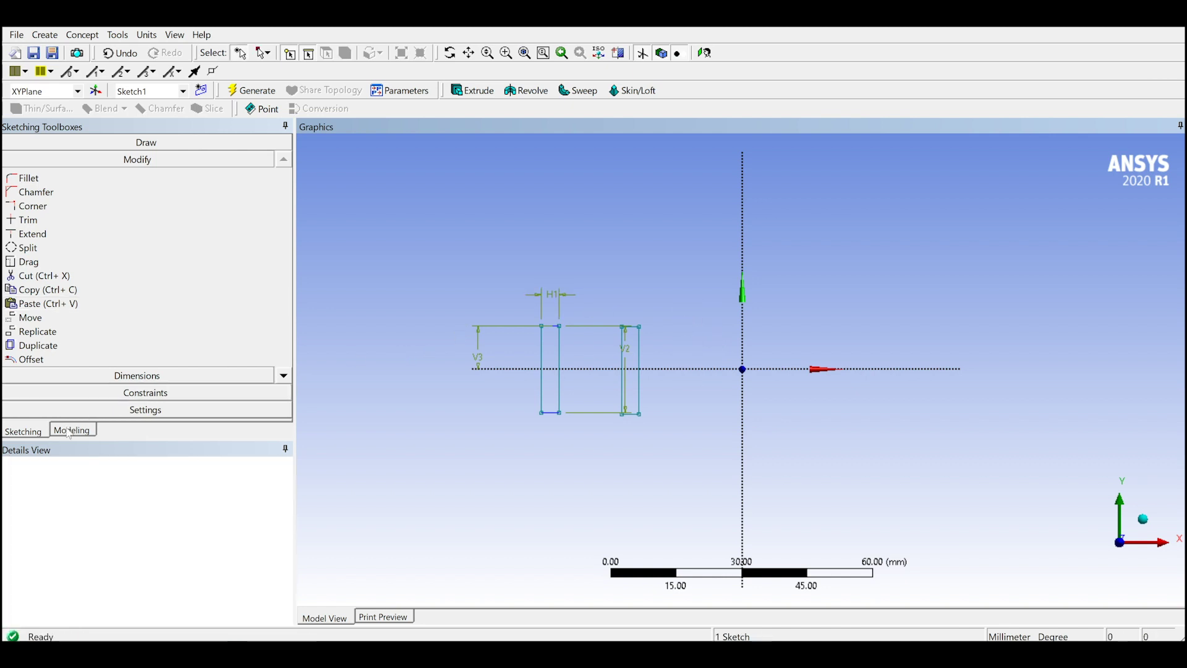
click(69, 431)
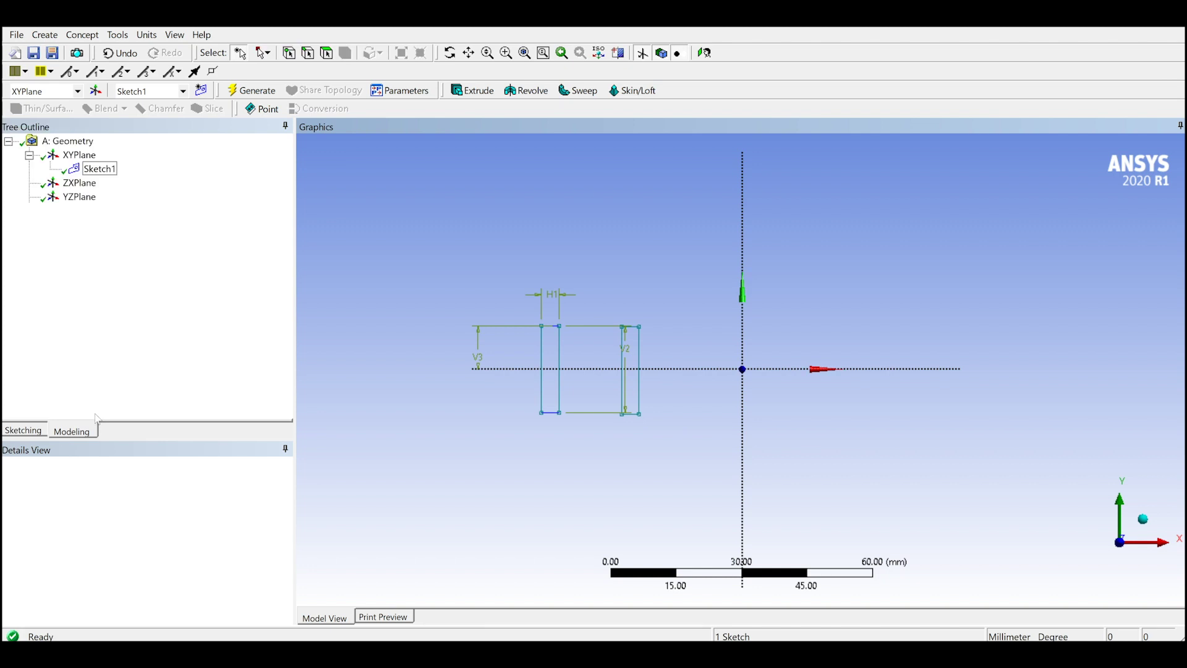
click(106, 169)
- Create an extrusion of Sketch1 with direction Both - Symmetric
click(470, 91)
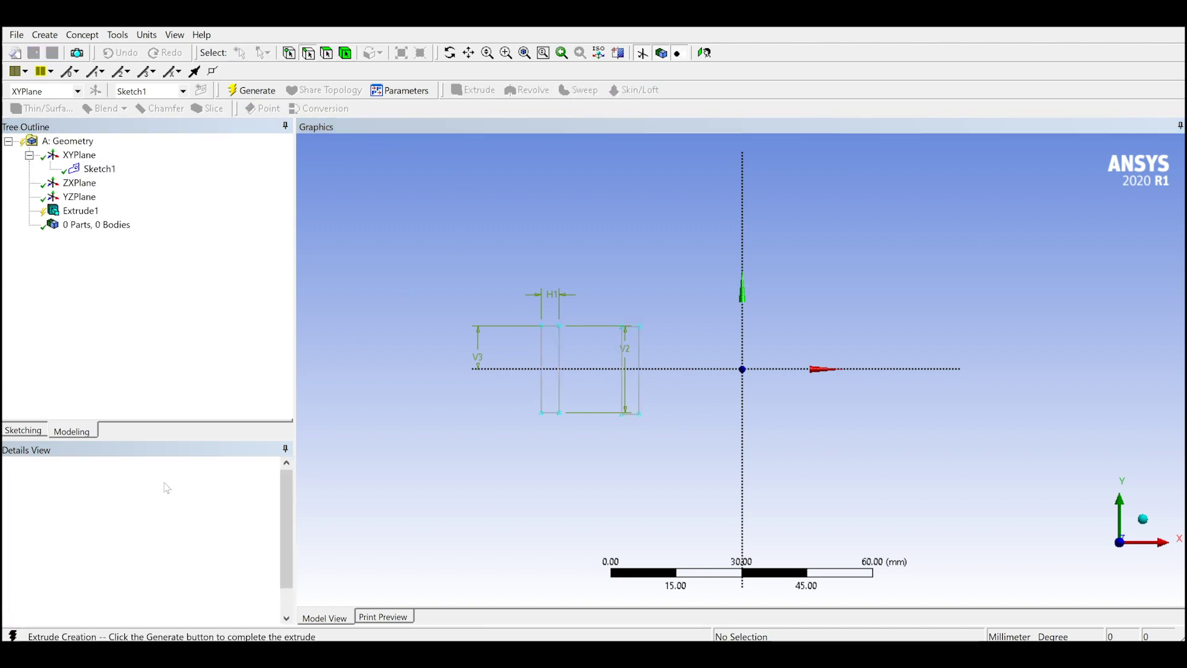
click(133, 500)
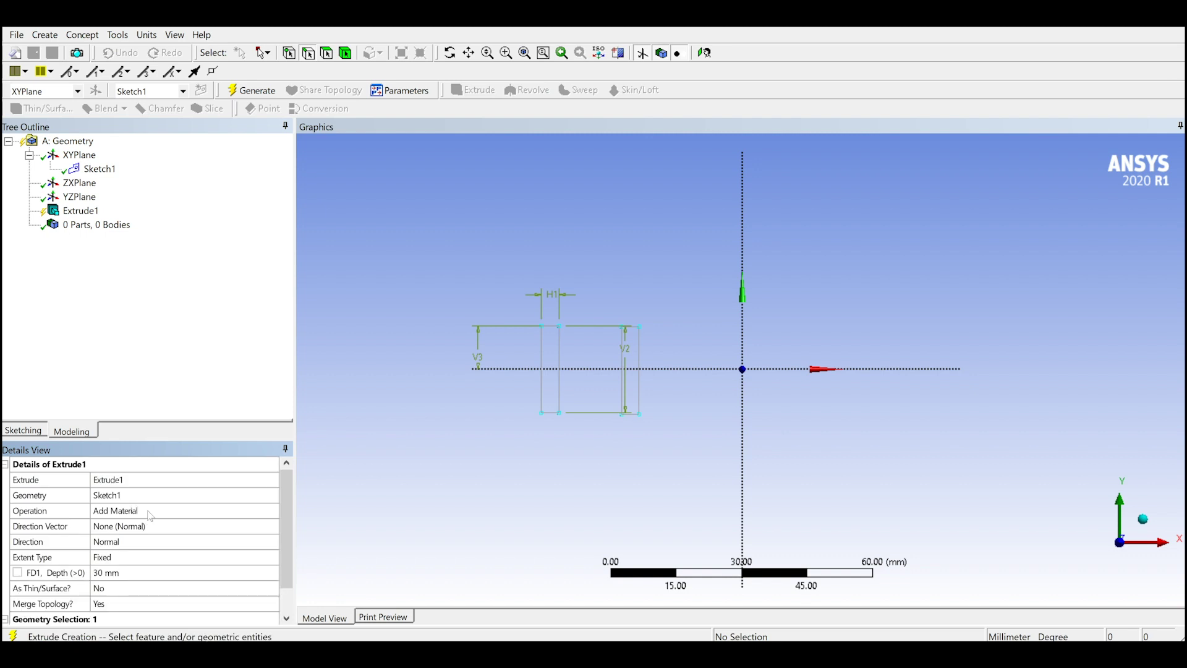
click(137, 543)
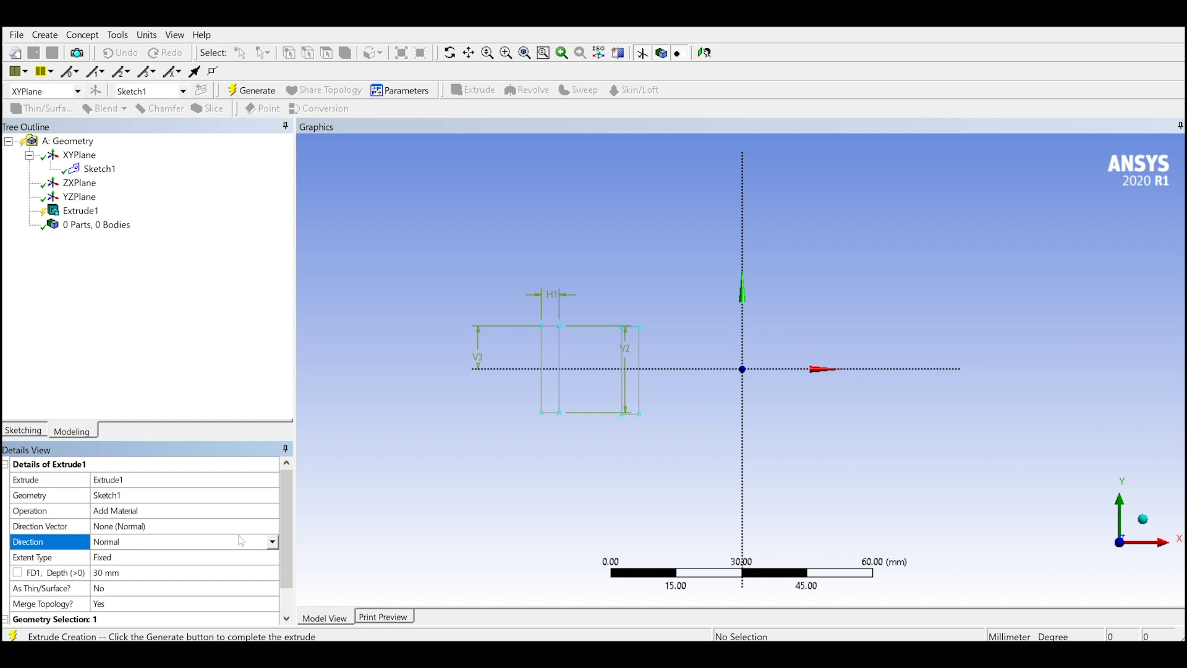
click(272, 542)
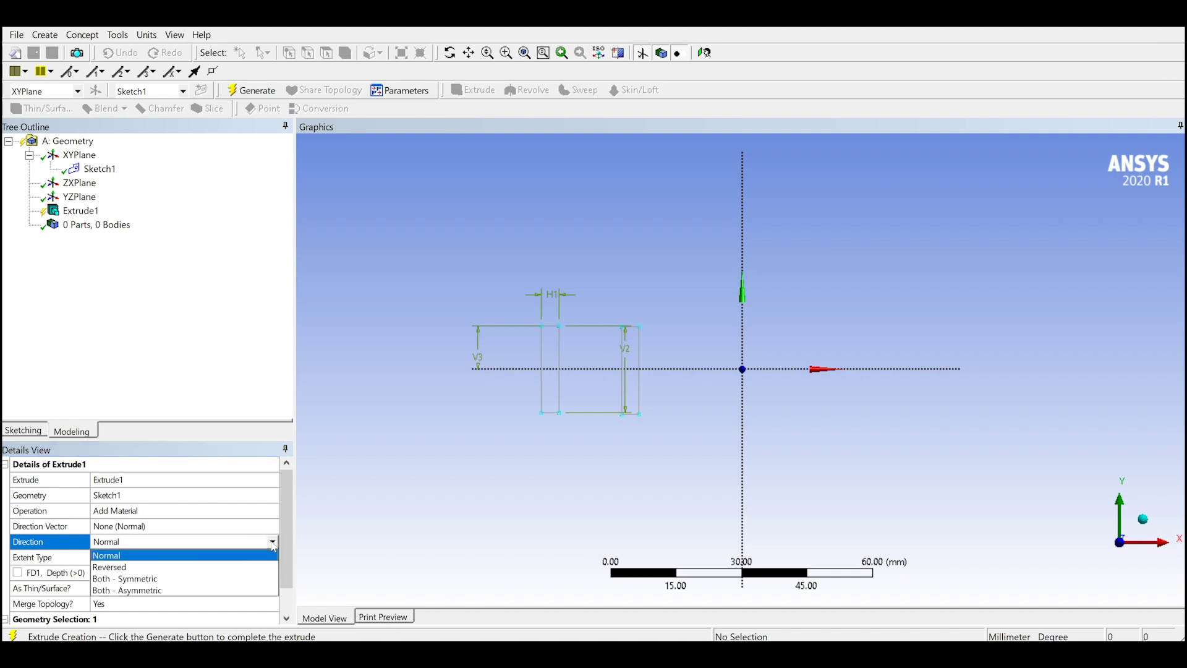
click(194, 587)
- Set the extrusion depth FD1 to 20 mm and generate the two solid slabs
click(143, 573)
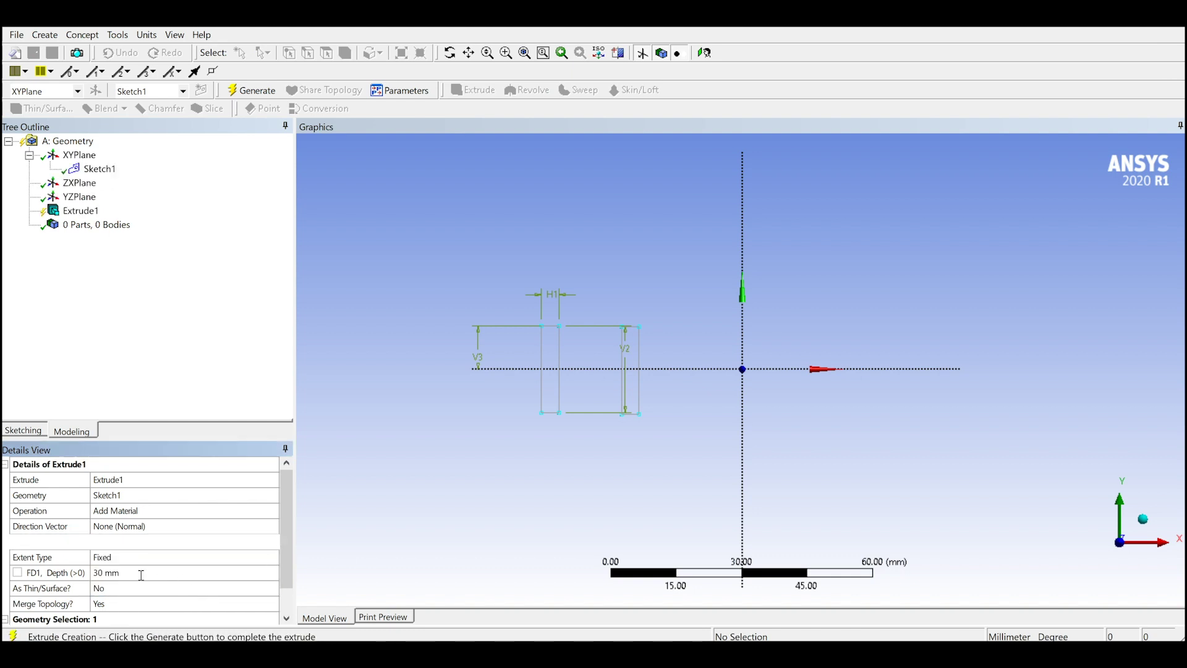
middle_drag(508, 511, 561, 501)
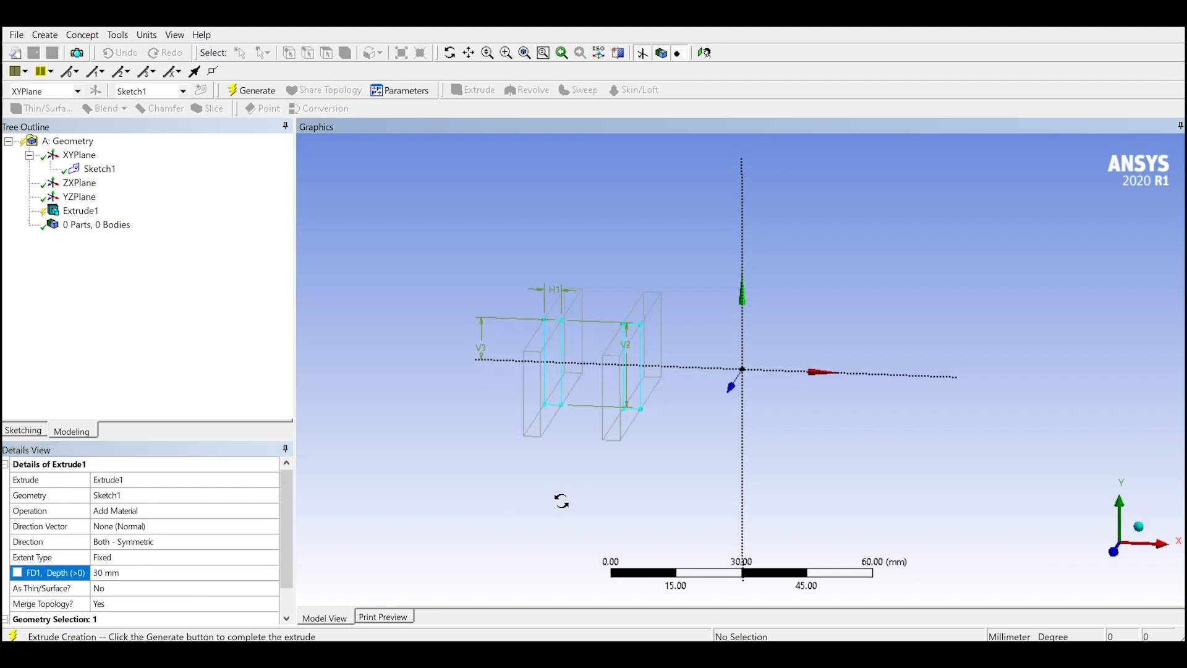
click(187, 569)
text(15)
key(Return)
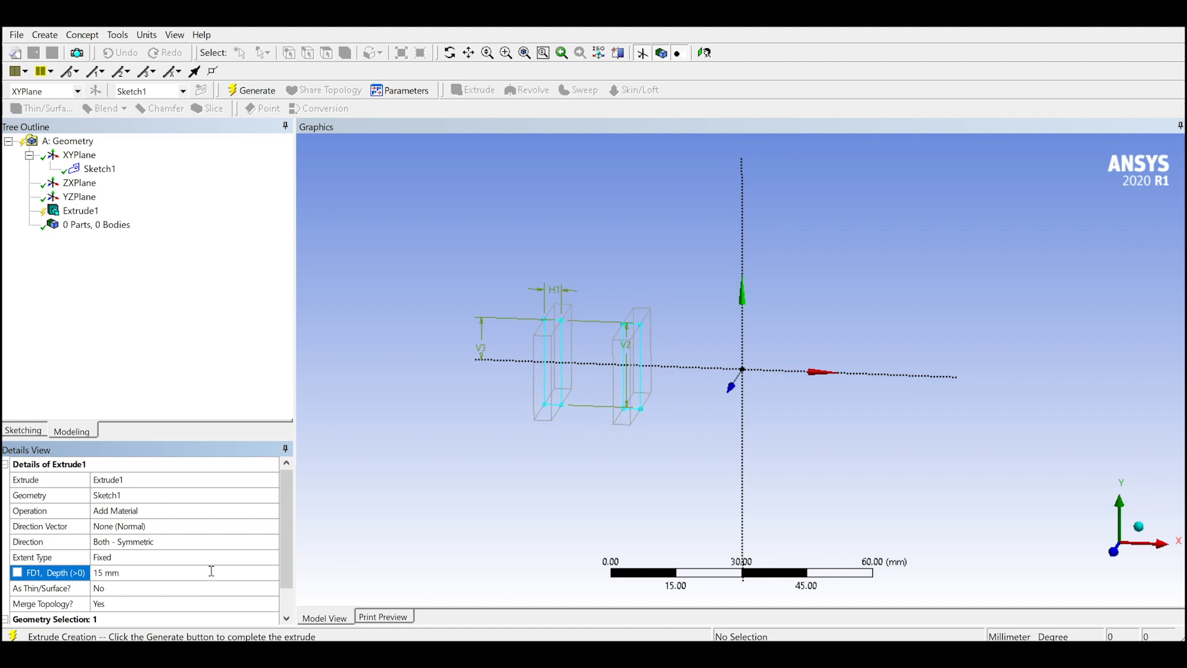
click(212, 570)
text(20)
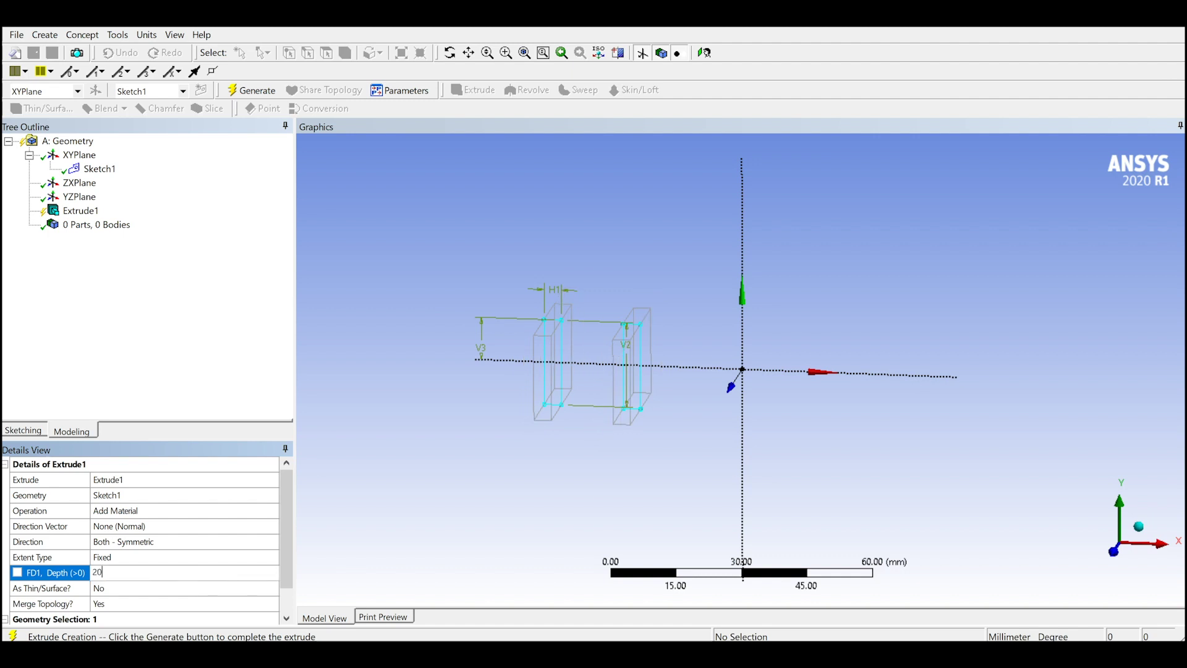
key(Return)
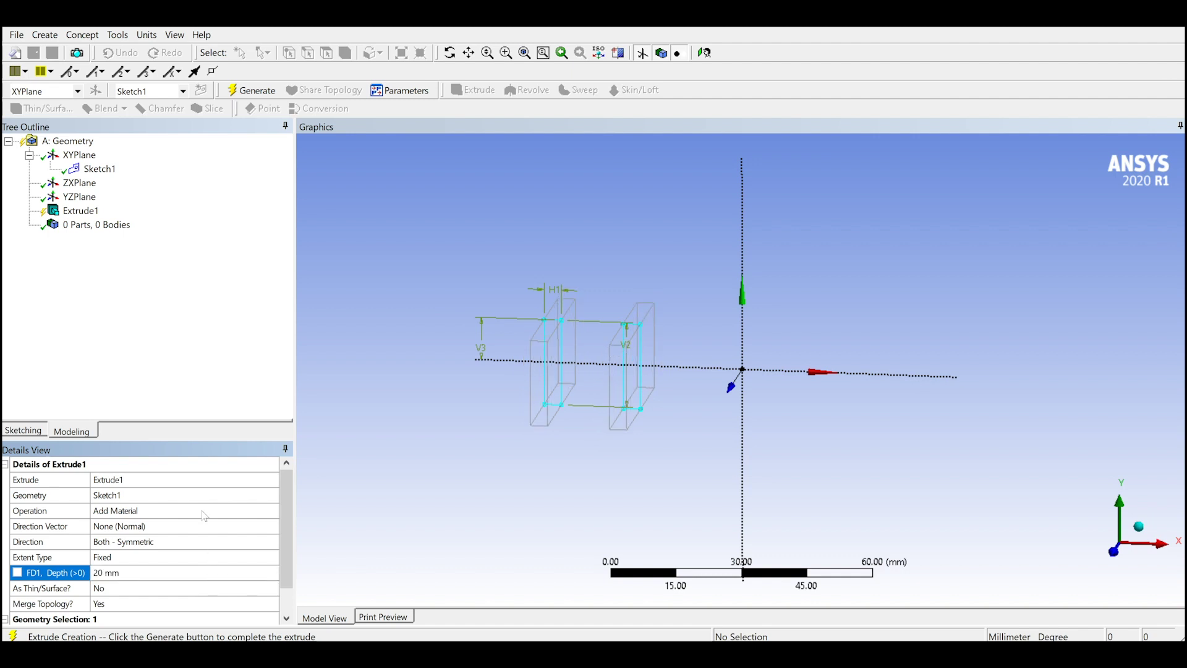
click(251, 90)
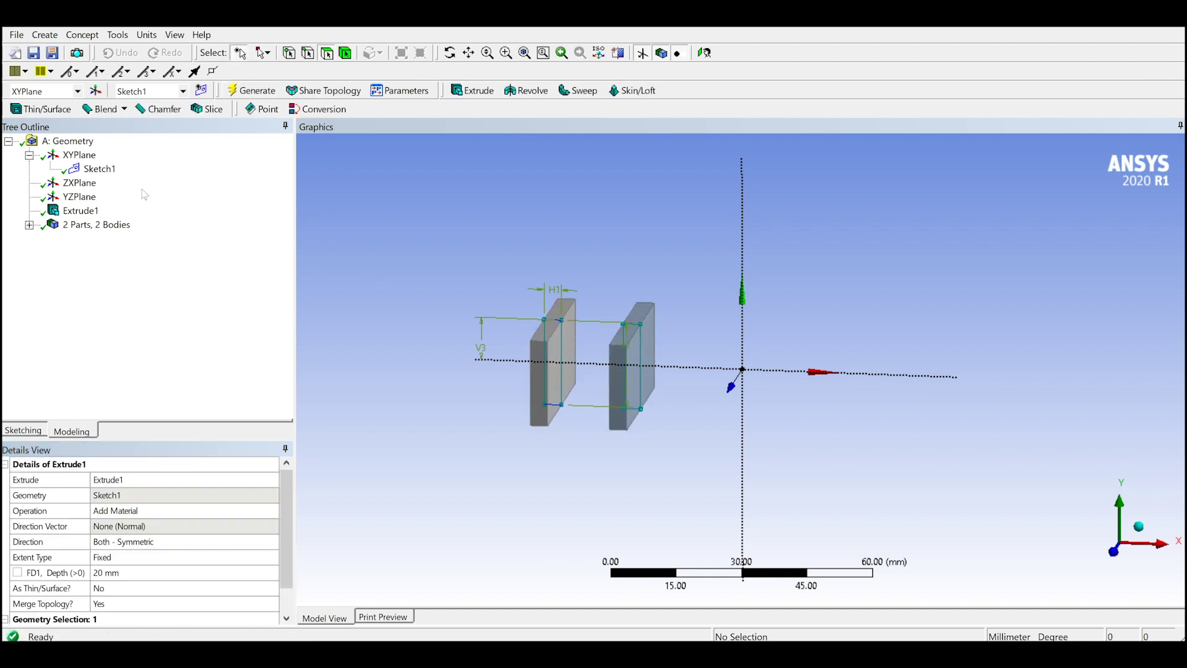
- Create Sketch2 on the XYPlane and draw a tall thin rectangle right of the origin
click(80, 154)
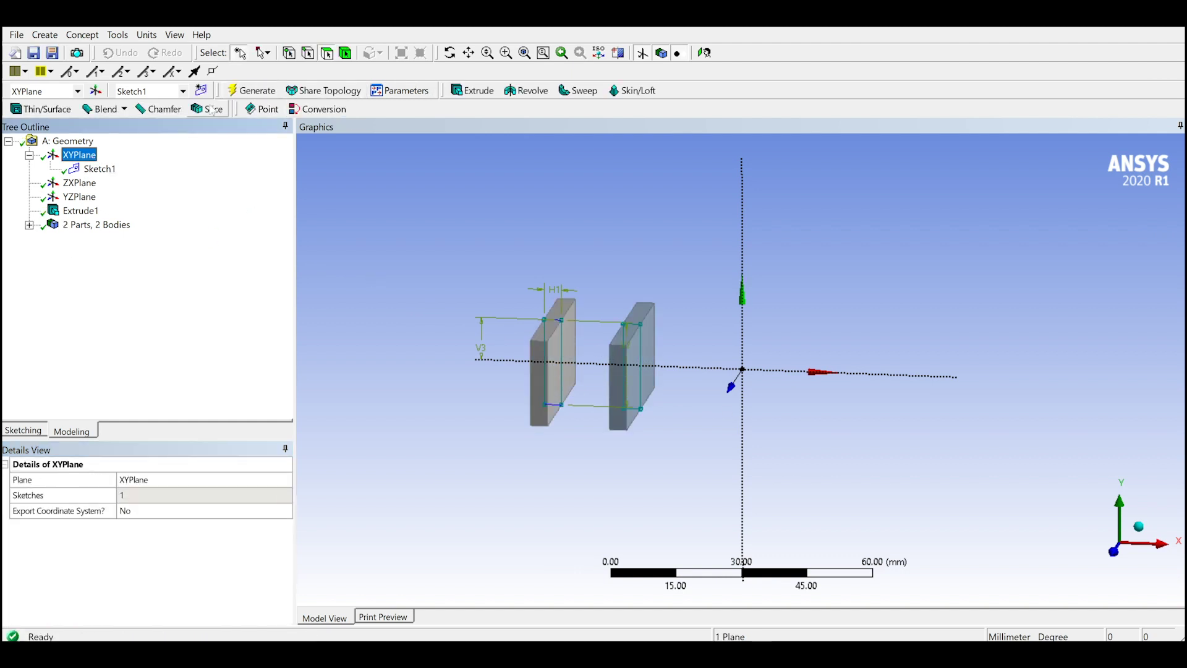
click(201, 90)
click(97, 183)
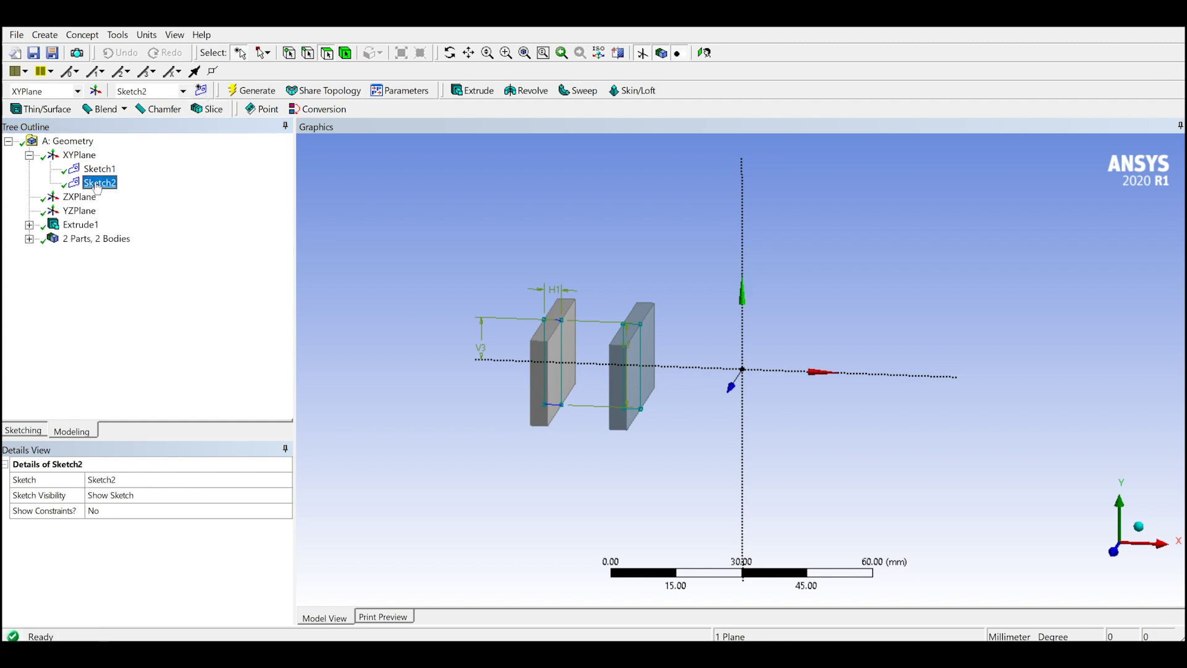
click(24, 430)
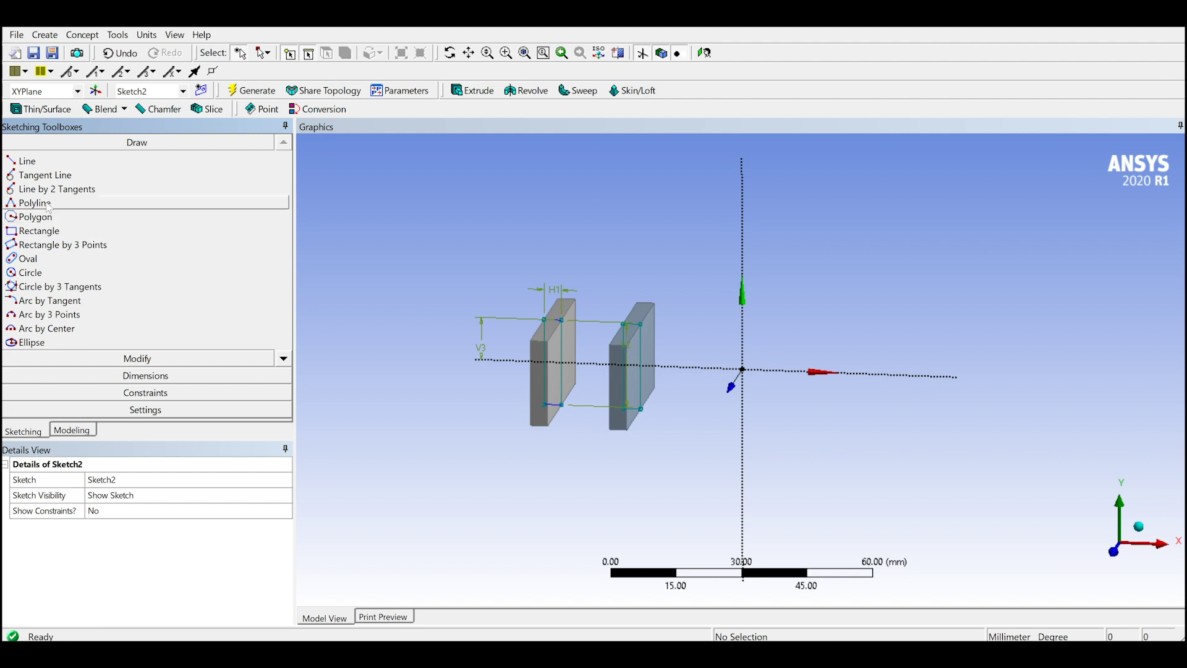
click(28, 233)
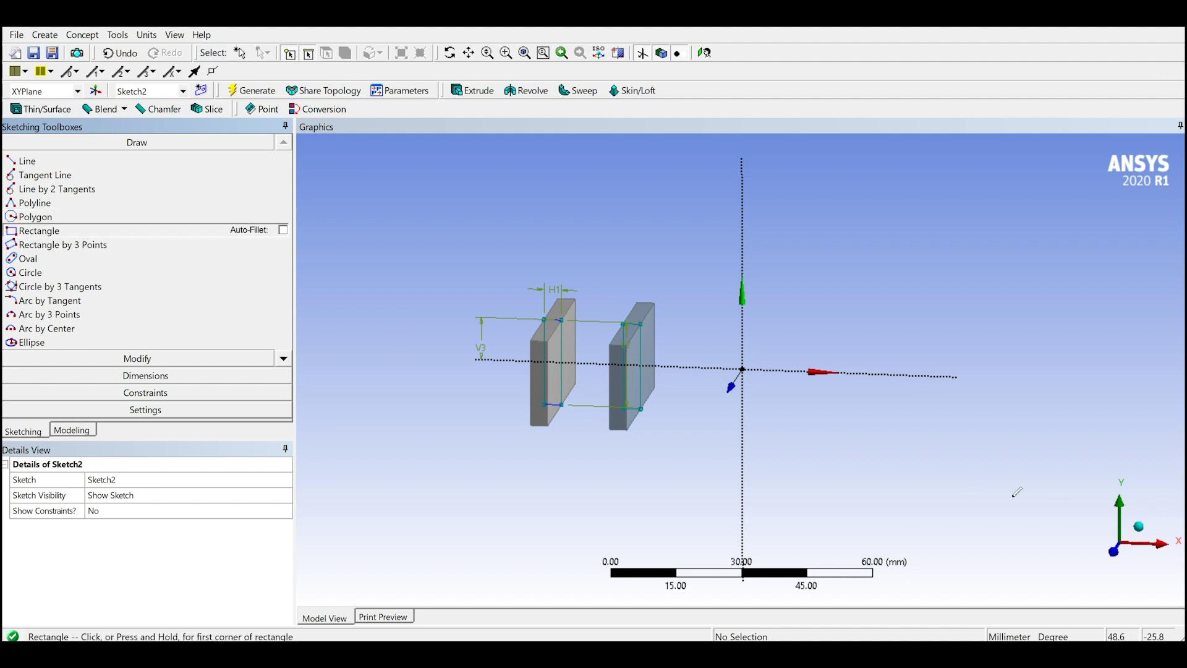
click(1112, 556)
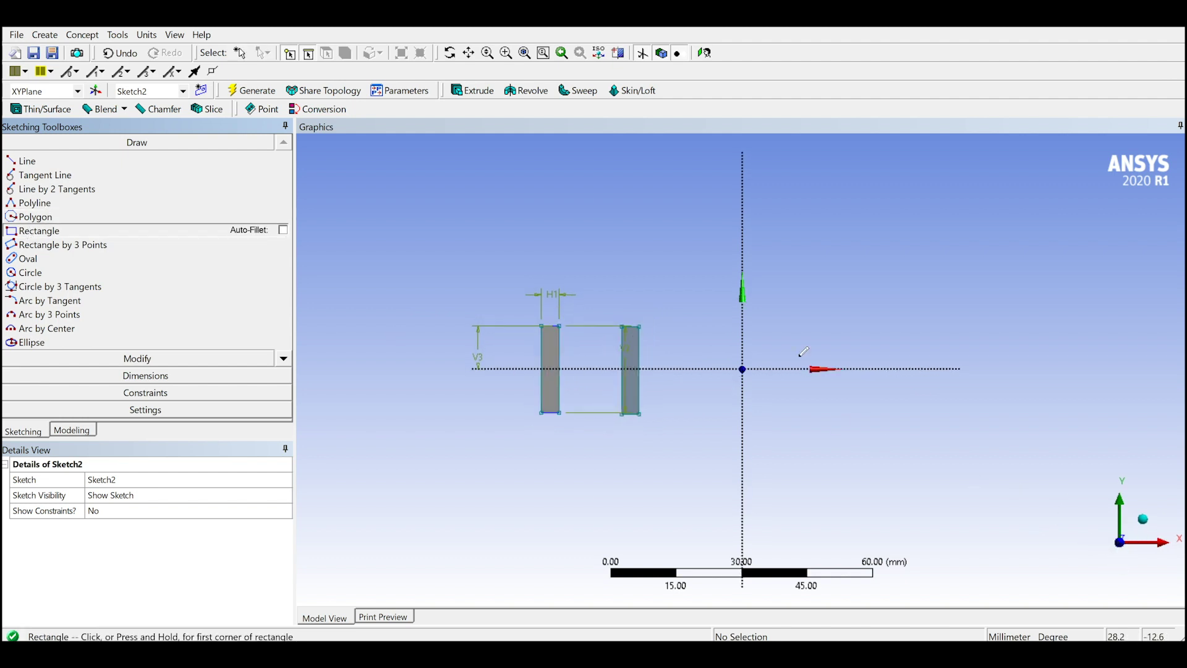
click(786, 320)
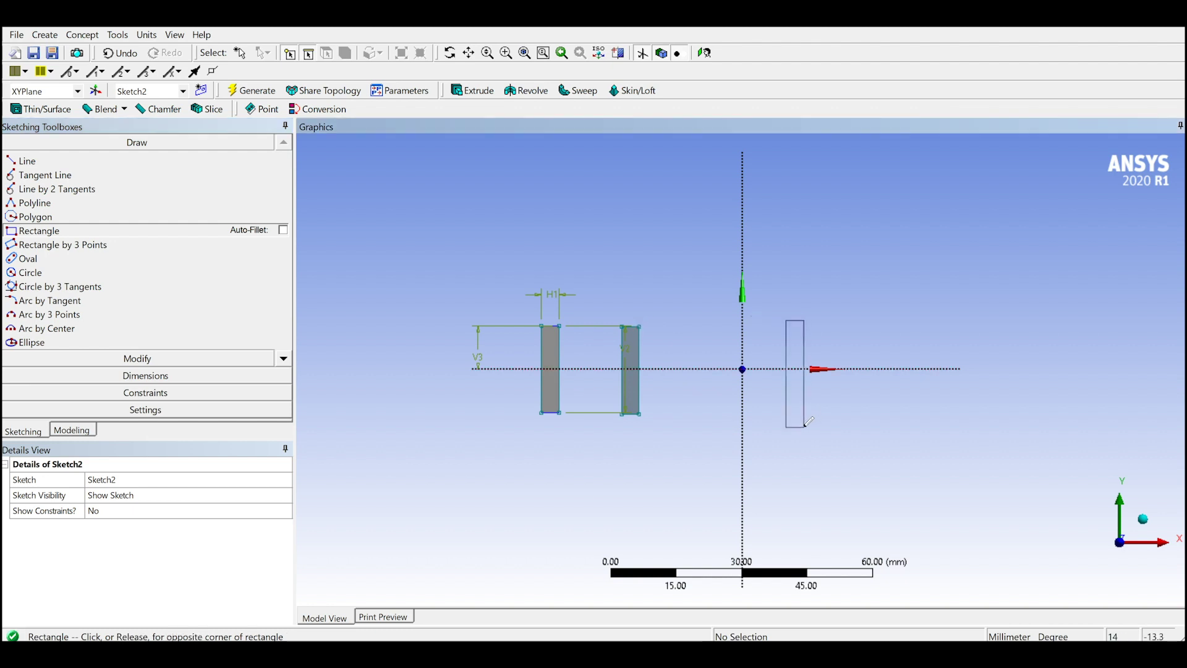
click(804, 424)
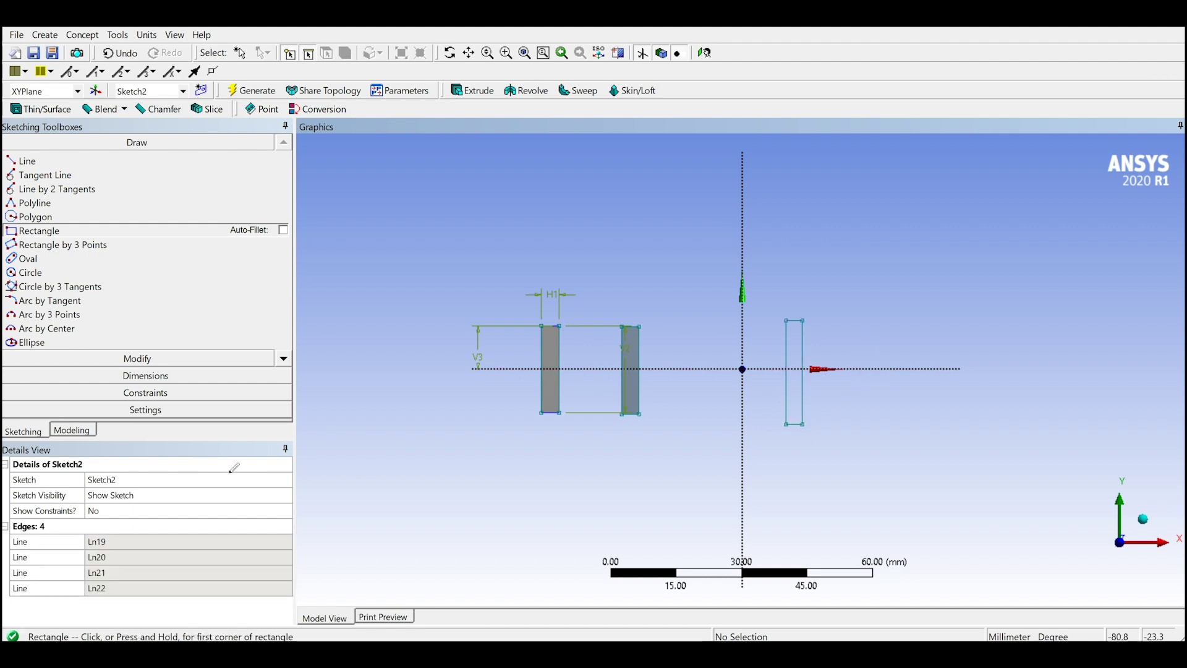
- Dimension the Sketch2 rectangle with width H4 = 4 mm and height V5 = 20 mm
click(120, 379)
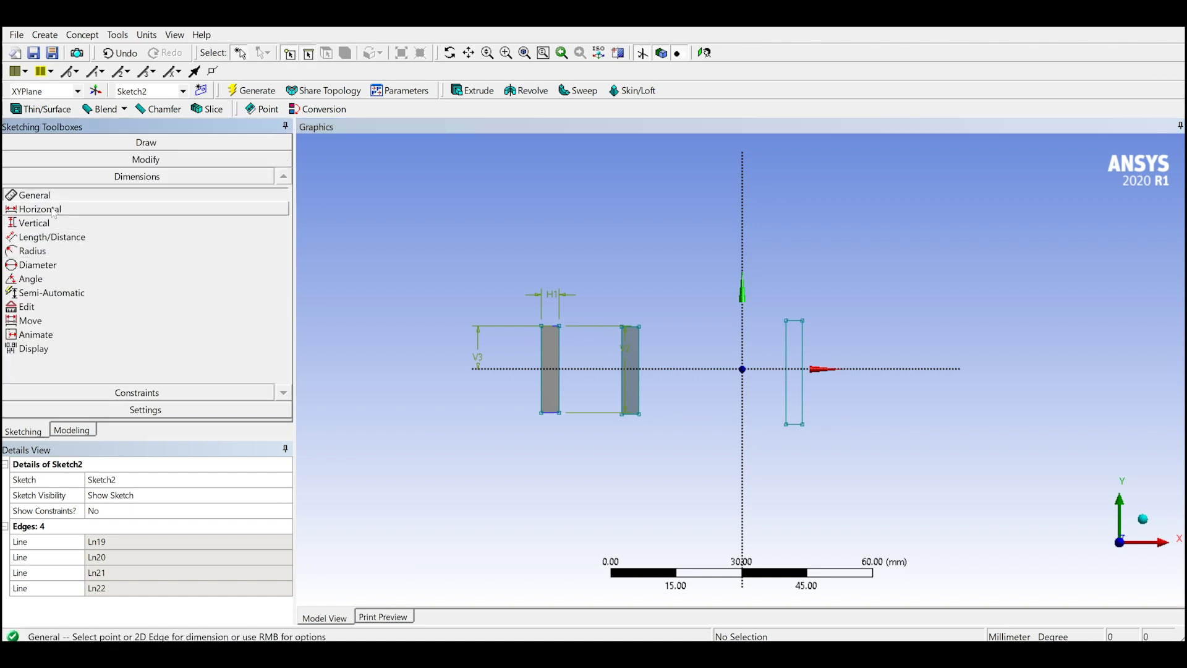
click(789, 321)
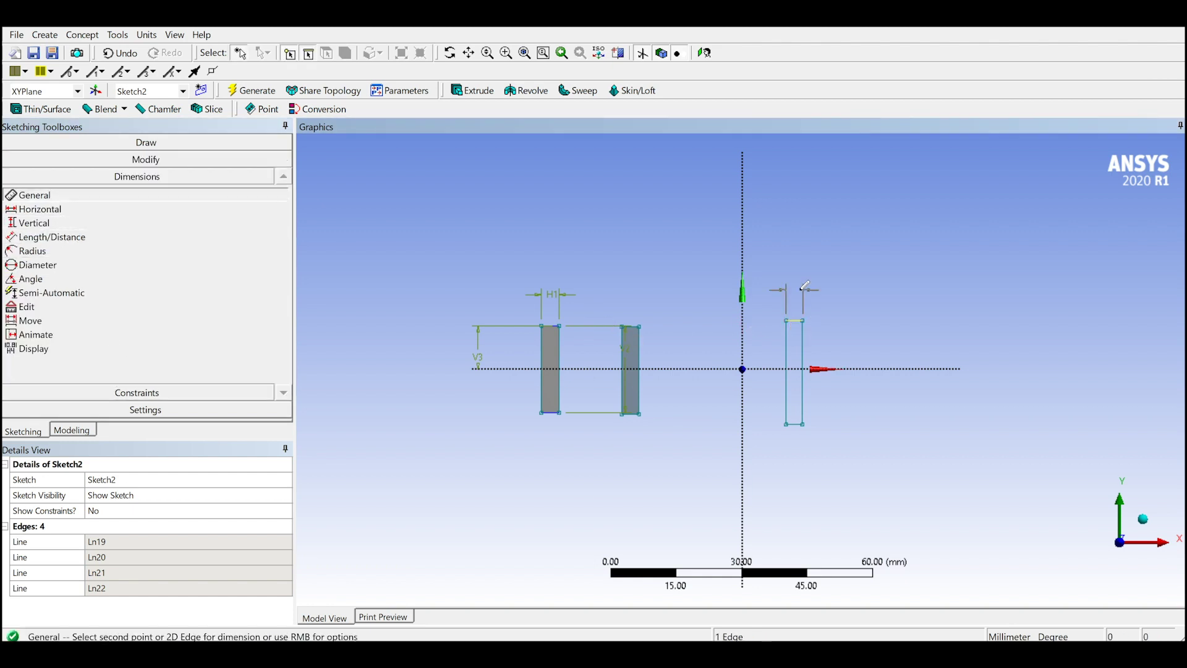
click(115, 541)
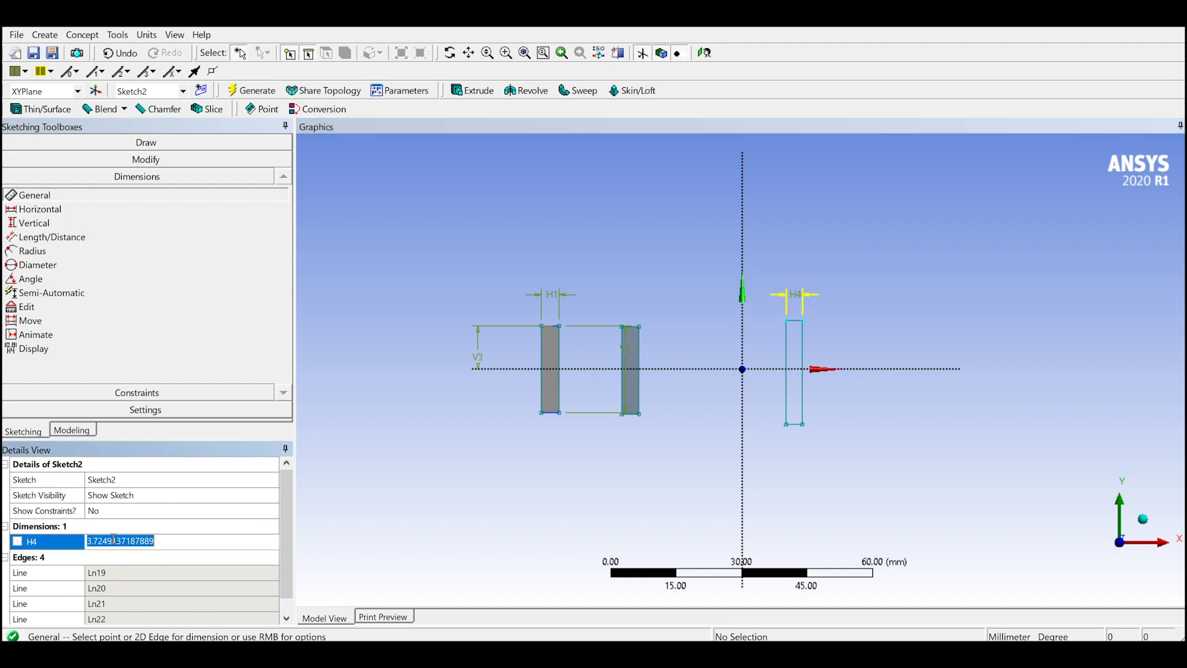
text(4)
key(Return)
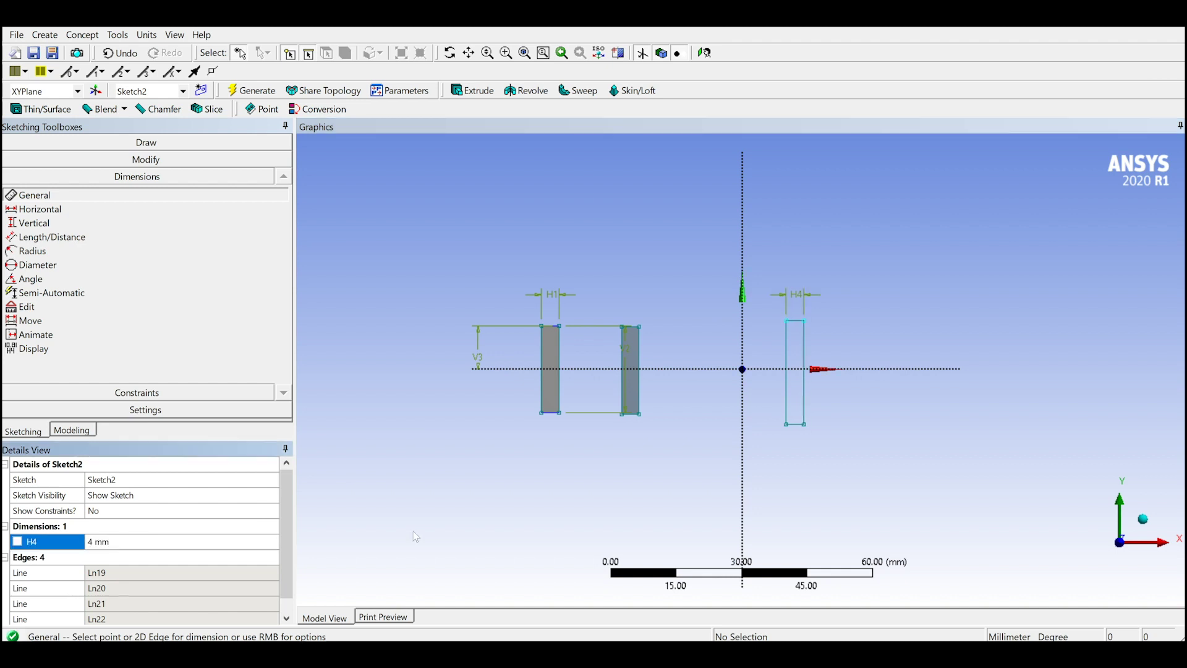
click(804, 345)
click(867, 333)
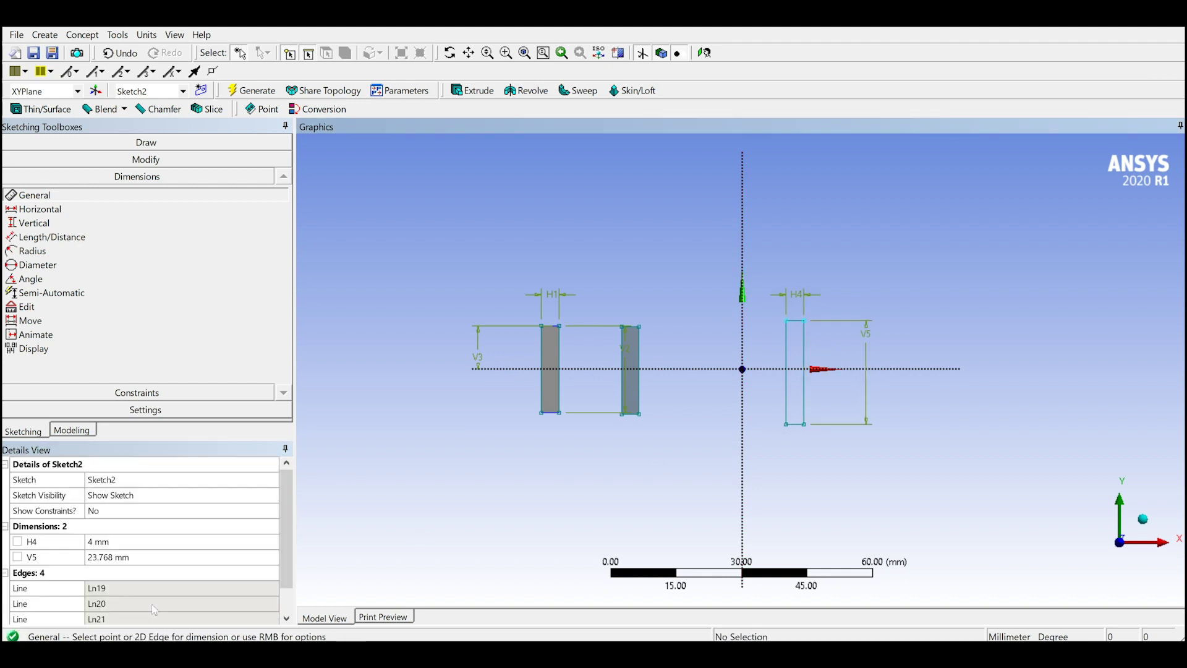
click(120, 558)
text(20)
key(Return)
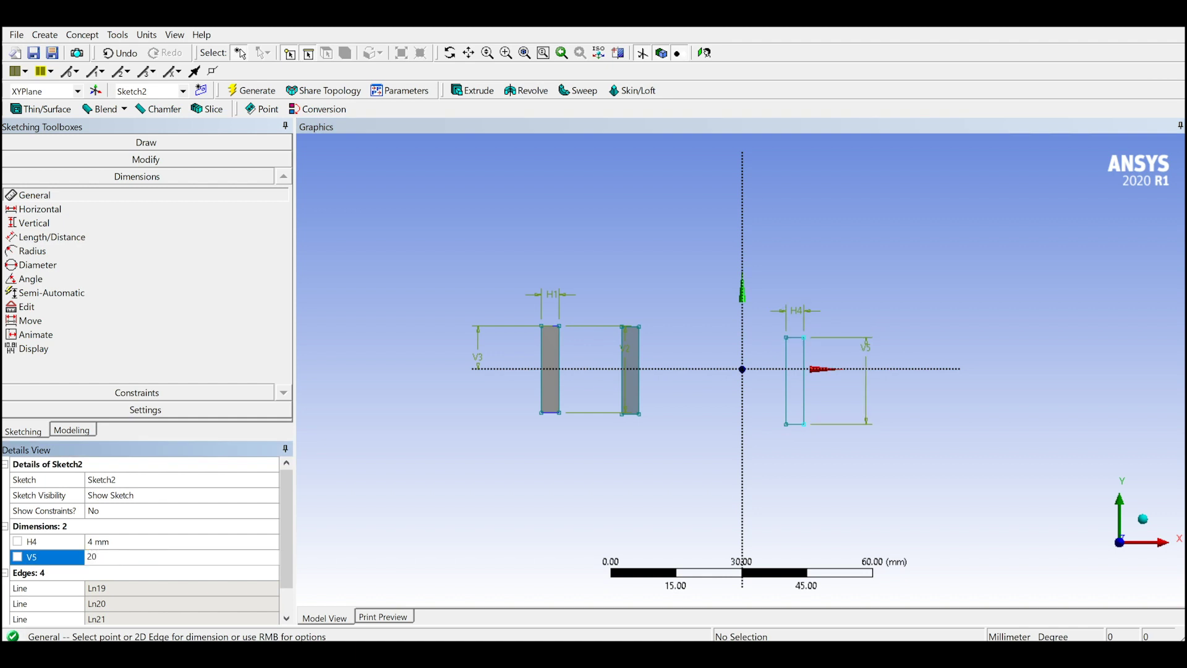
- Add V6 from the top-right corner to the horizontal axis, set to 10 mm
click(803, 338)
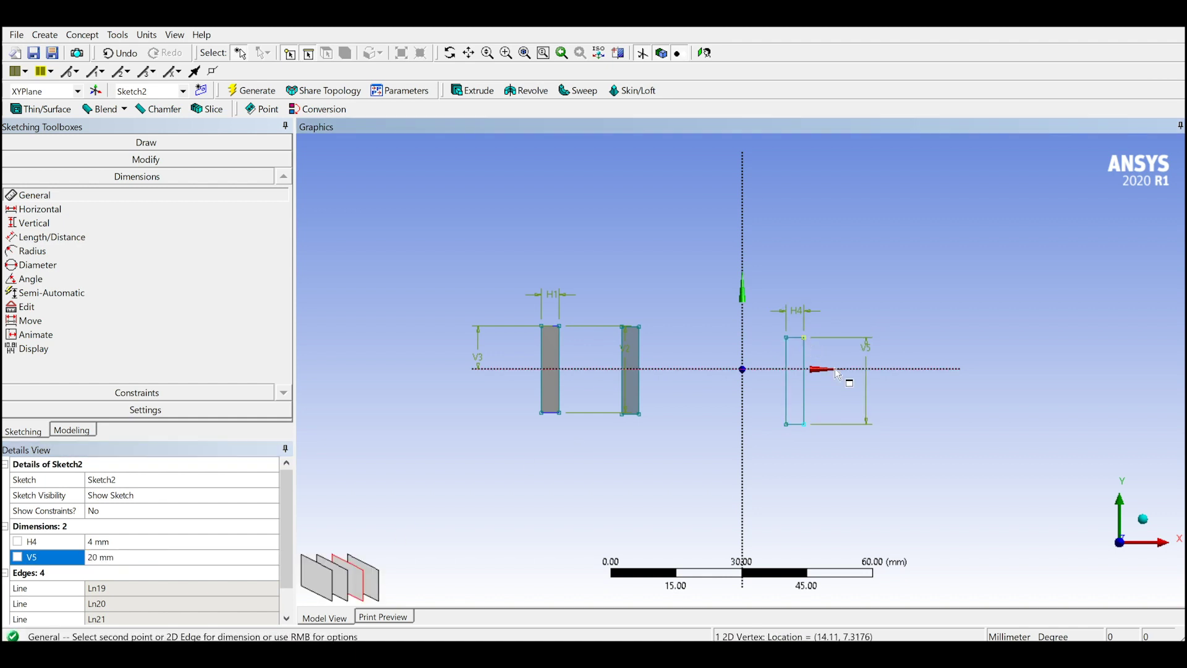
click(890, 369)
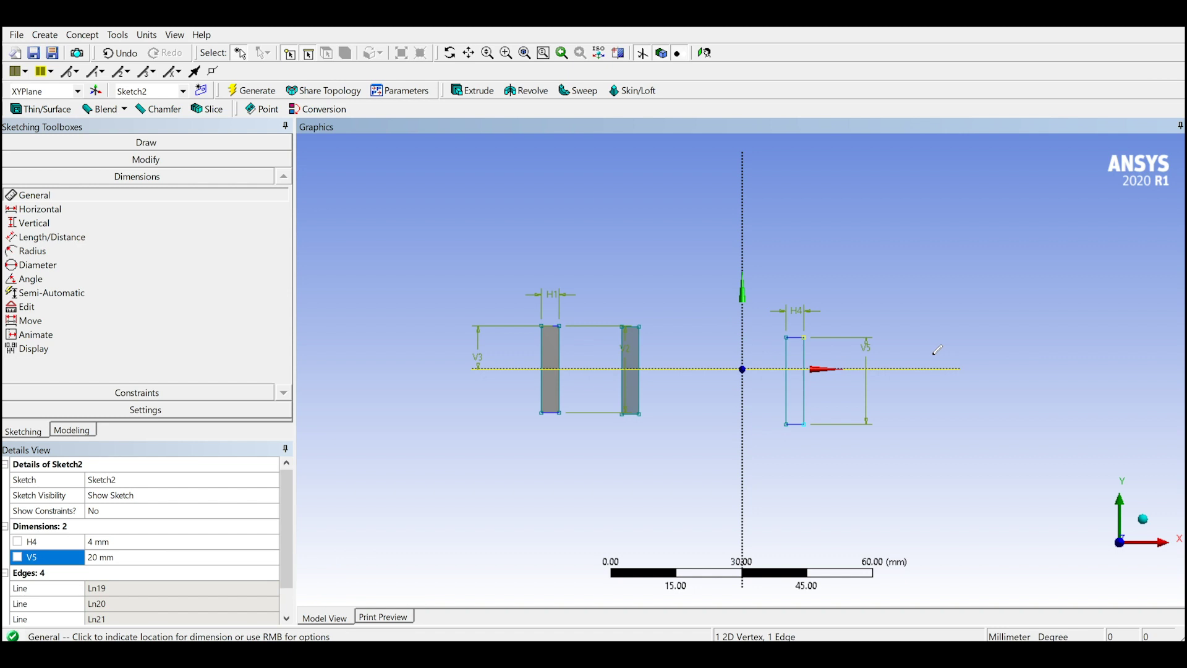
click(959, 355)
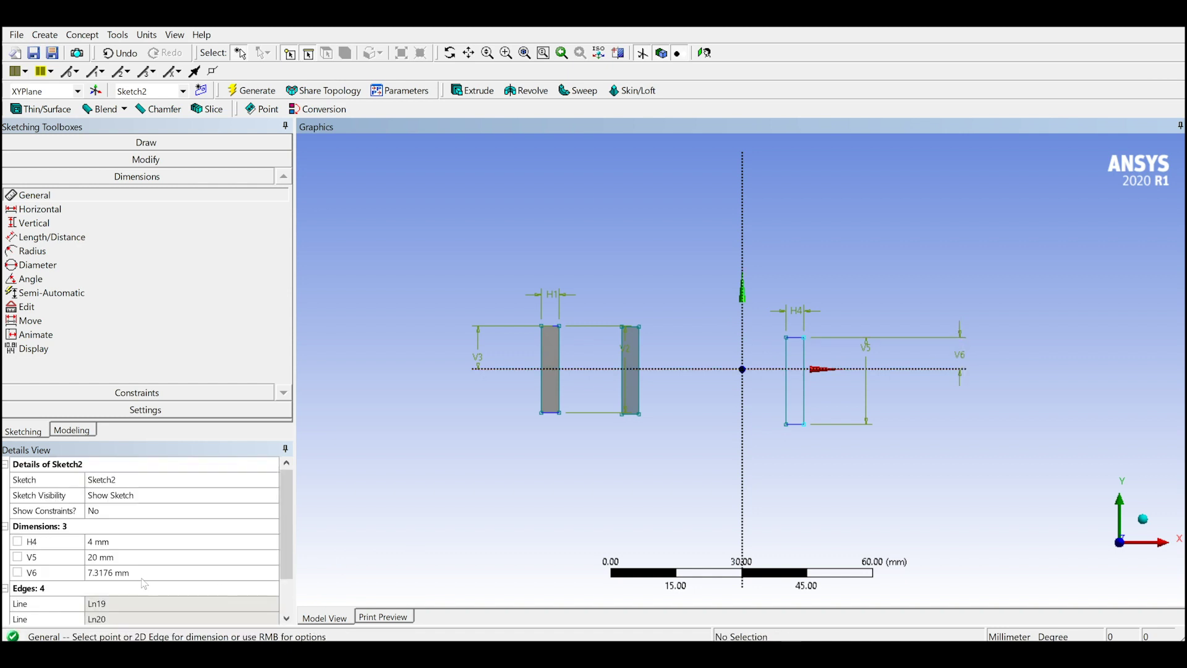
click(143, 573)
text(10)
key(Return)
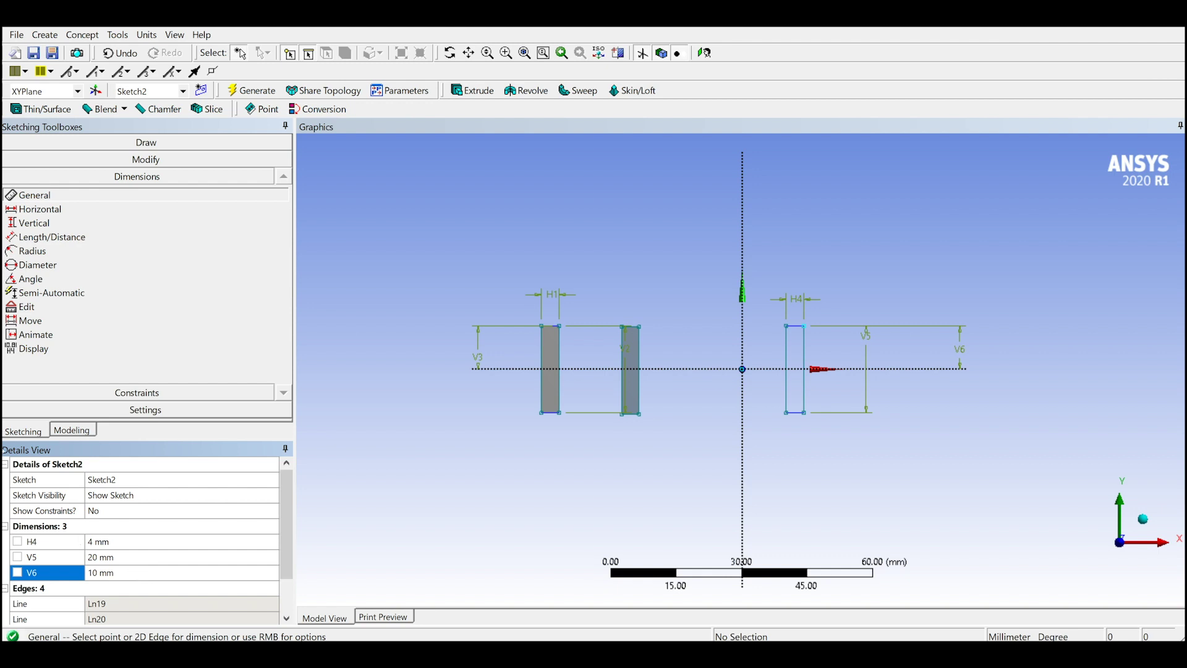
click(72, 430)
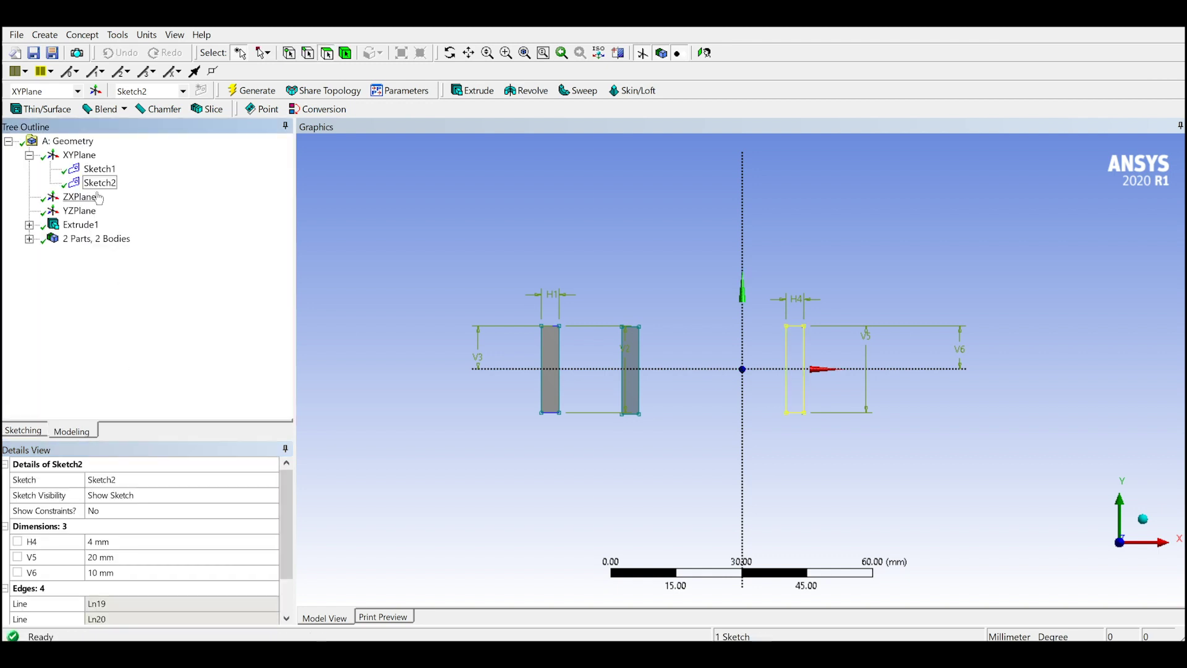
click(93, 183)
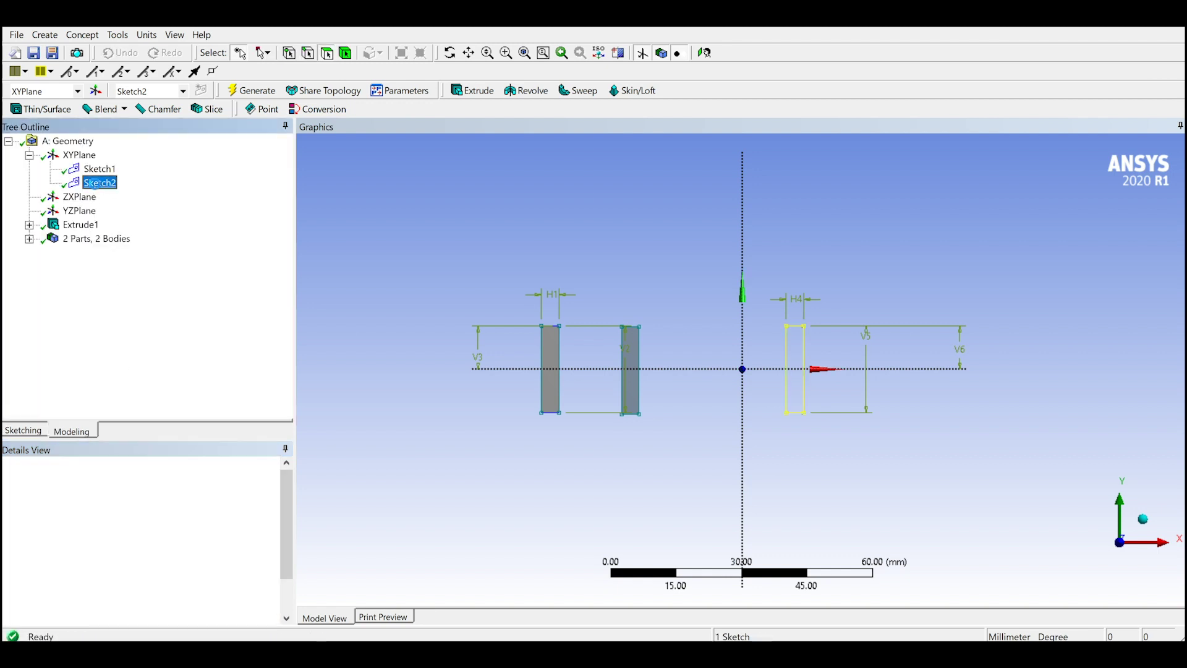
- Revolve Sketch2 360° about the rectangle's left edge to generate a solid cylinder
click(525, 91)
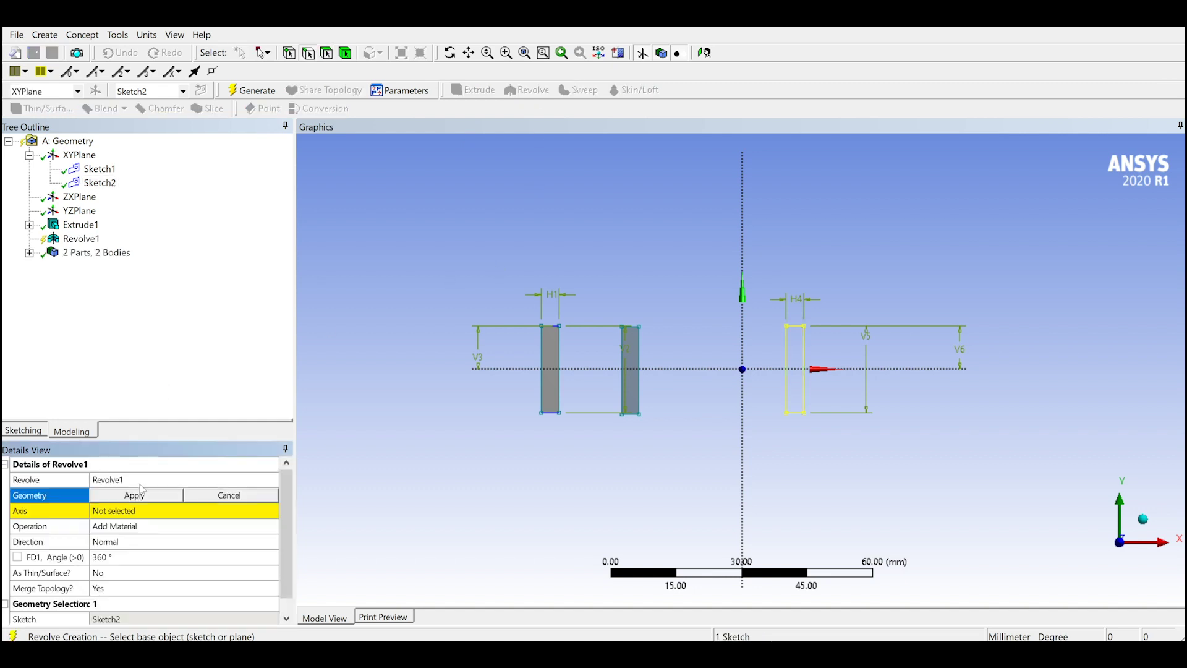
click(135, 495)
click(134, 510)
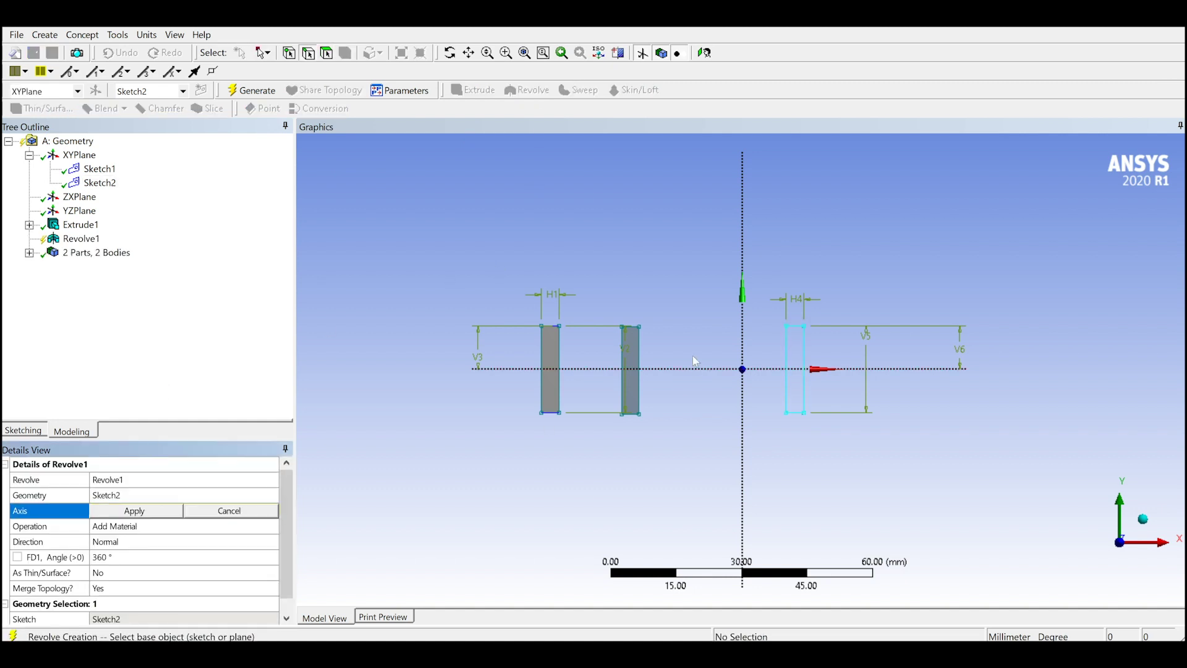
click(787, 344)
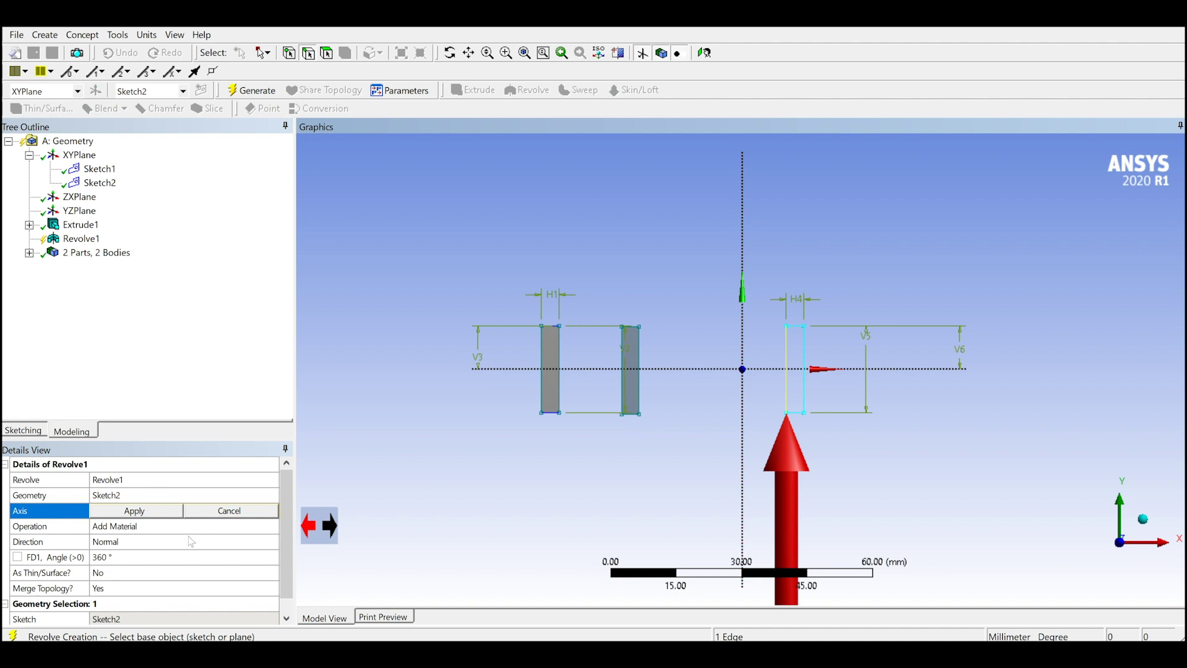
click(134, 515)
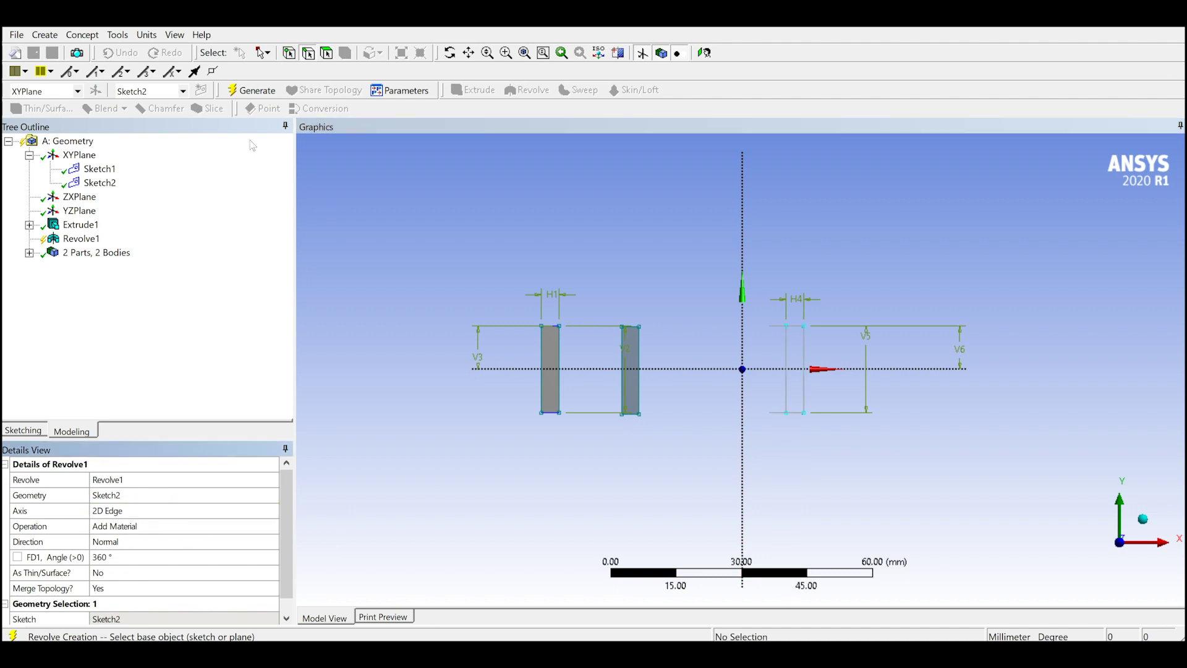
click(230, 91)
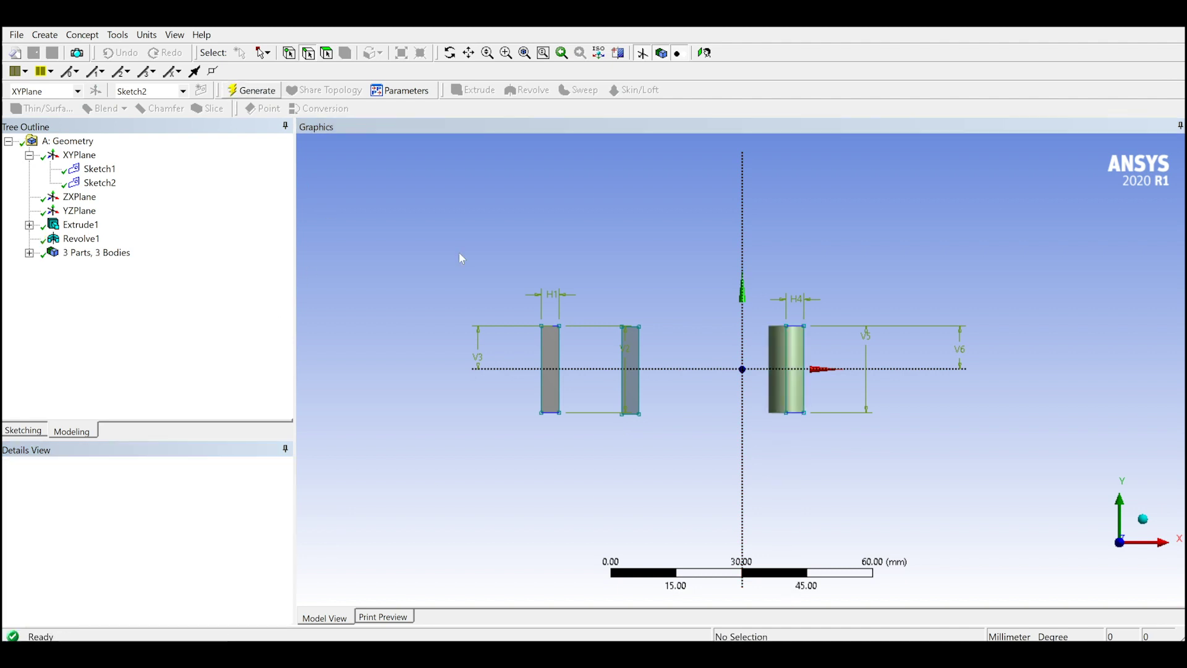
middle_drag(731, 241, 817, 343)
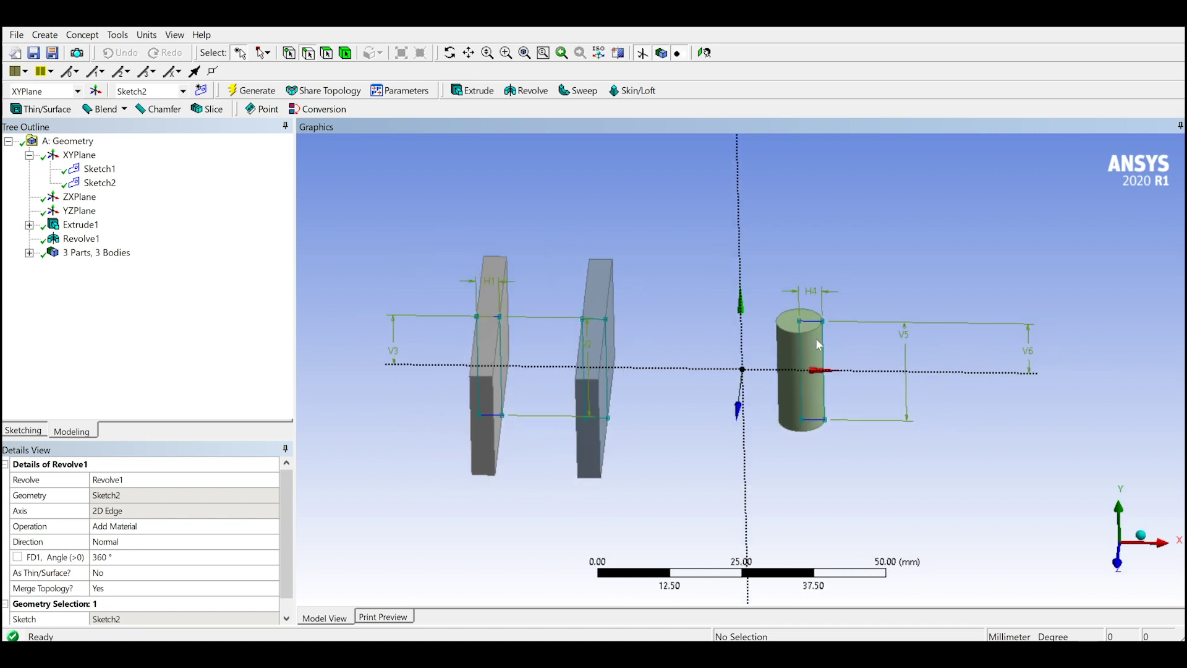
click(92, 183)
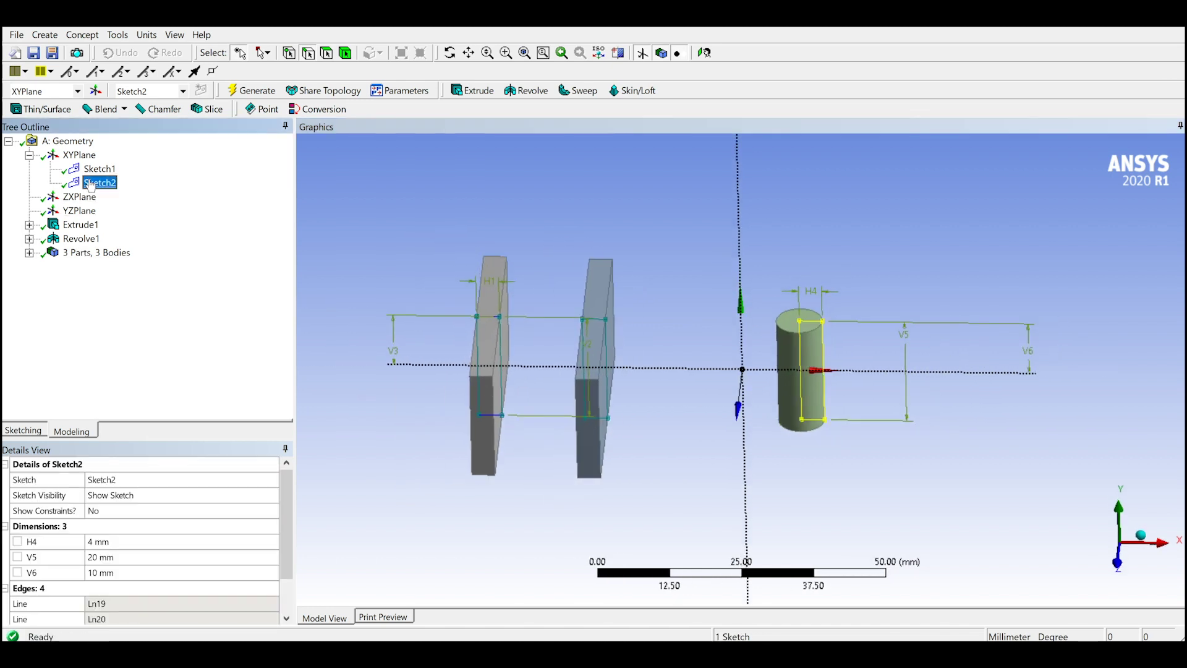
right_click(92, 185)
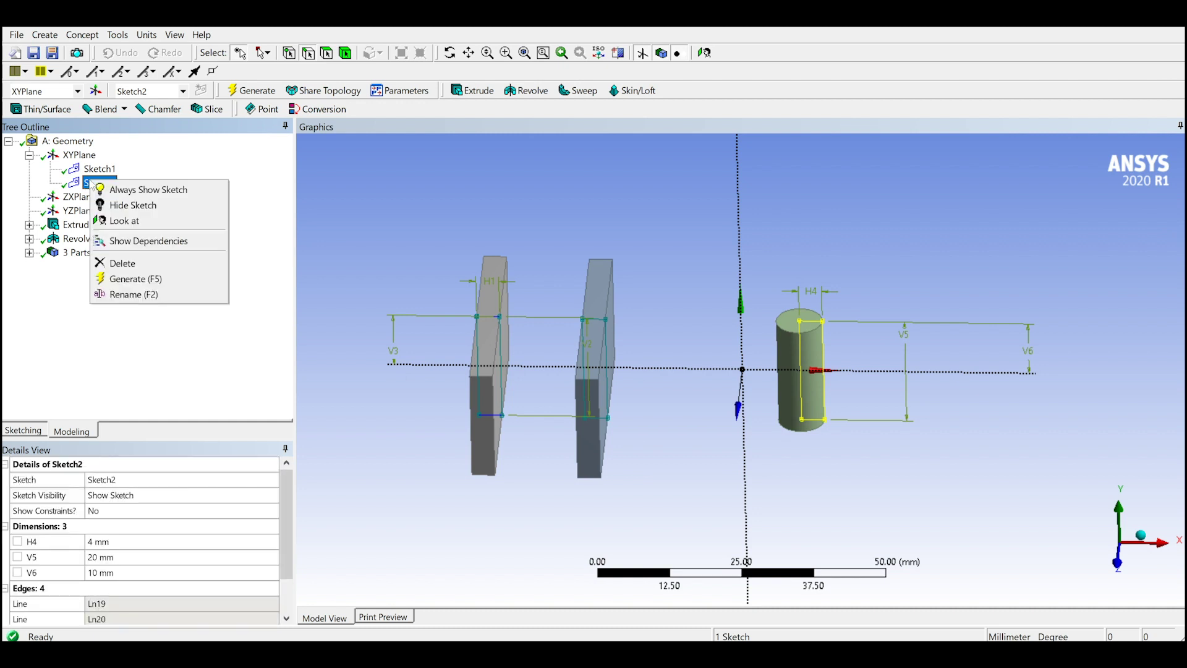
click(86, 185)
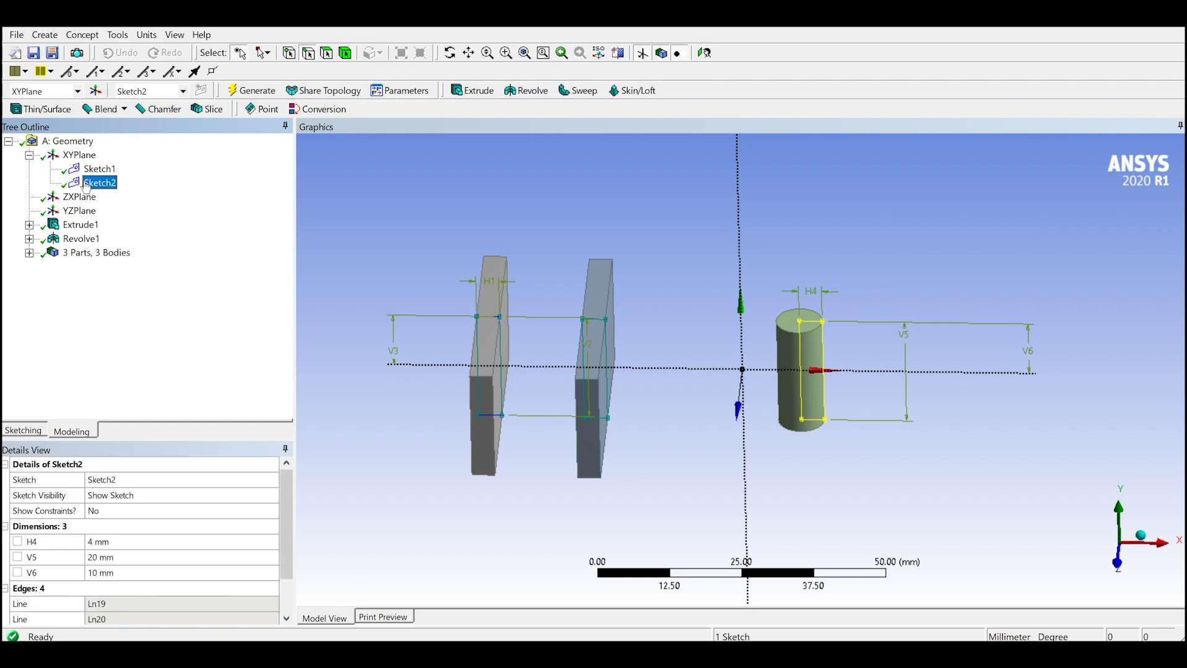
- Create Sketch3 on the XYPlane and draw a tall rectangle right of the cylinder
click(87, 155)
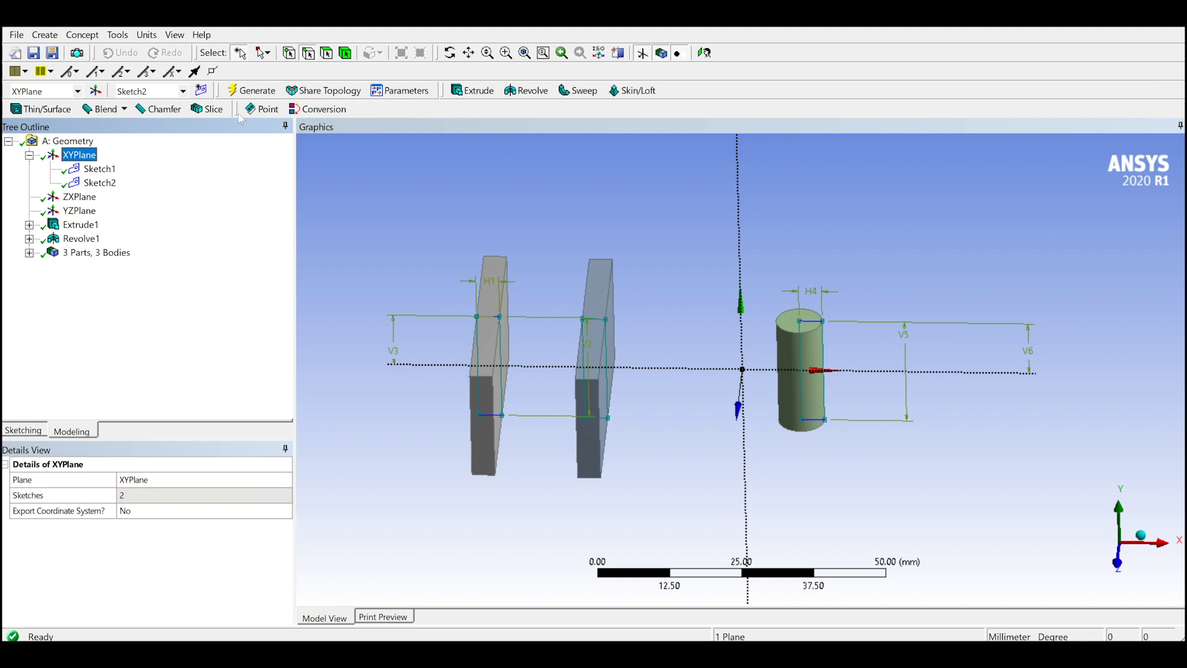
click(201, 91)
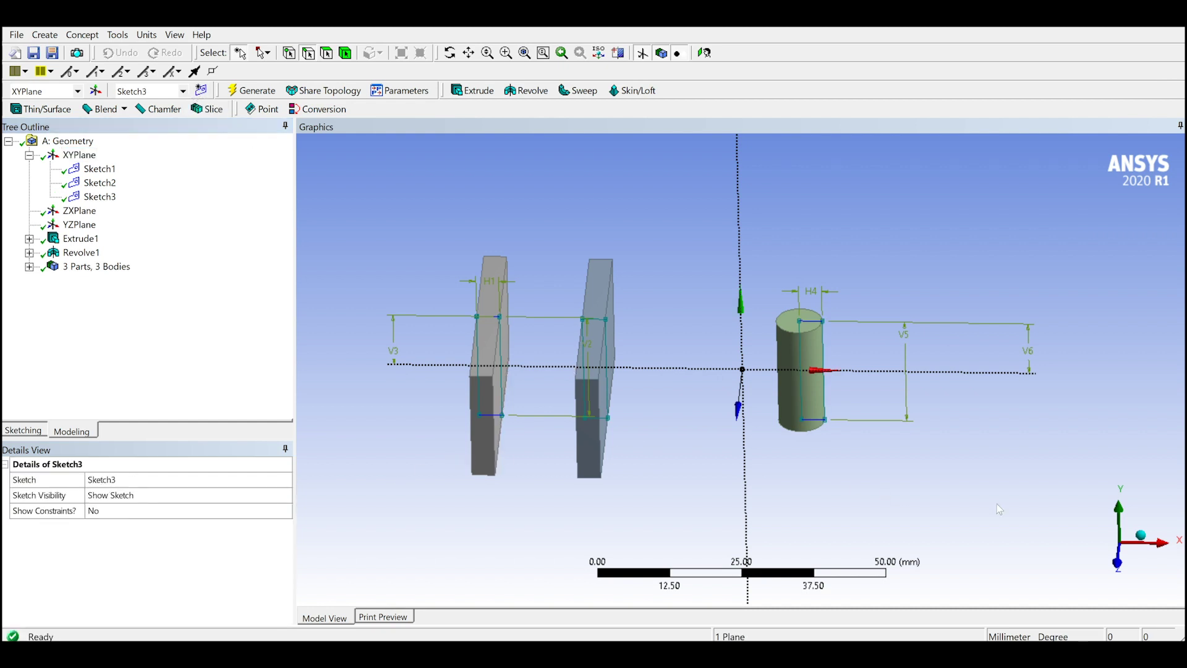
click(42, 429)
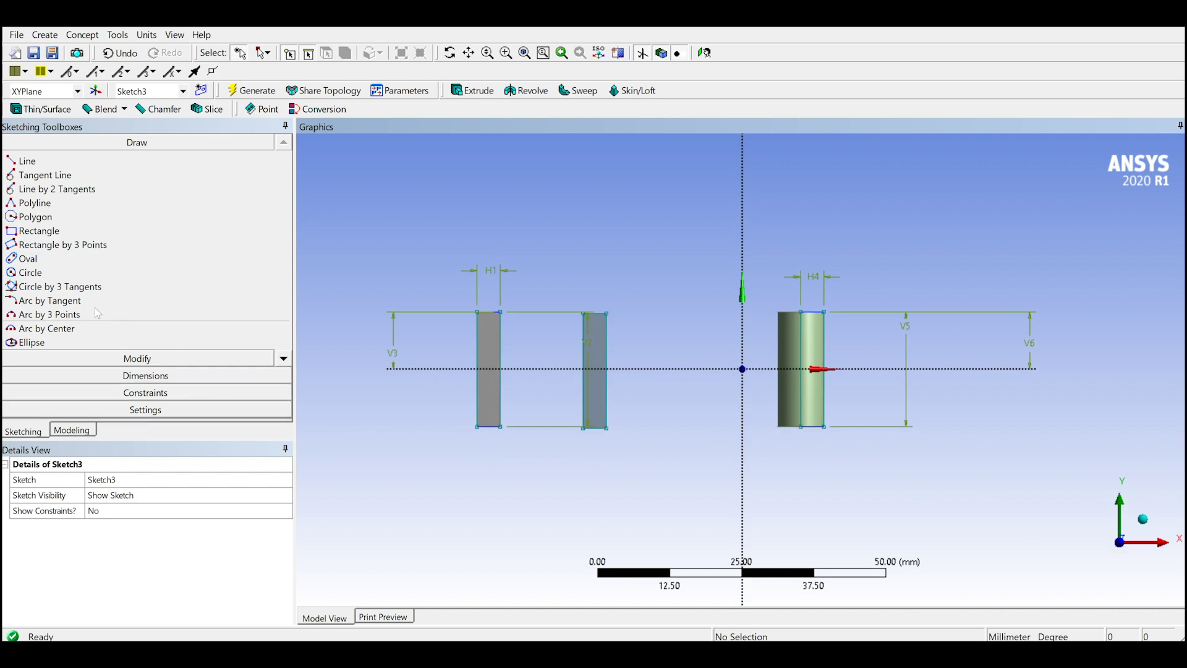
click(34, 231)
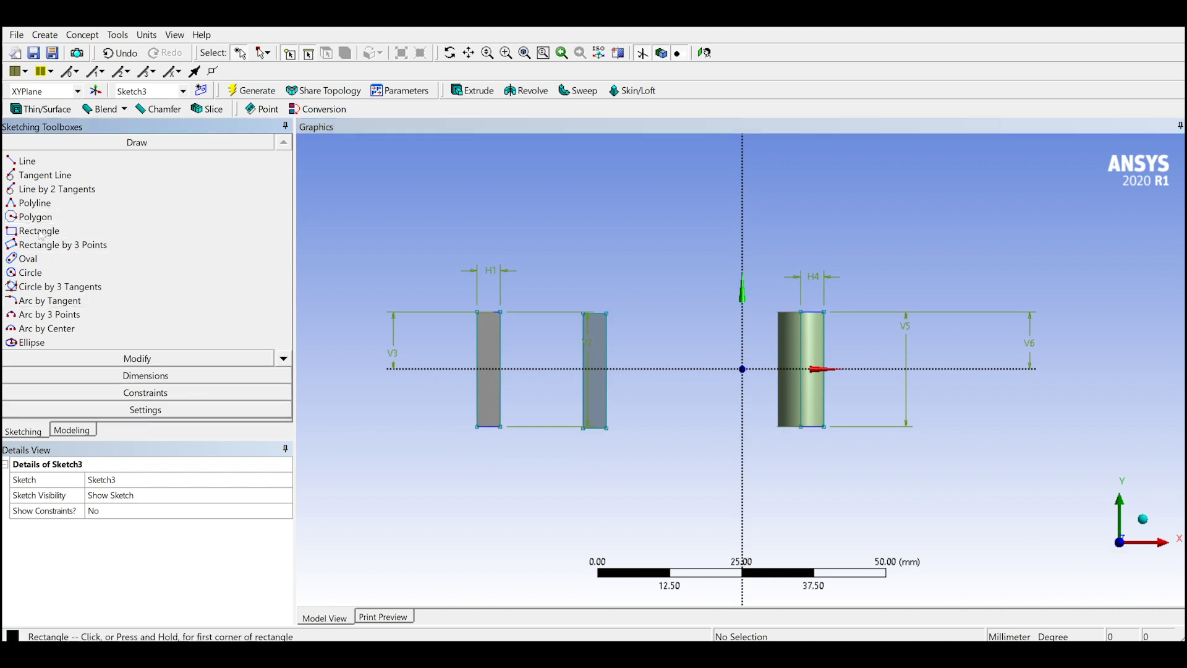
click(911, 313)
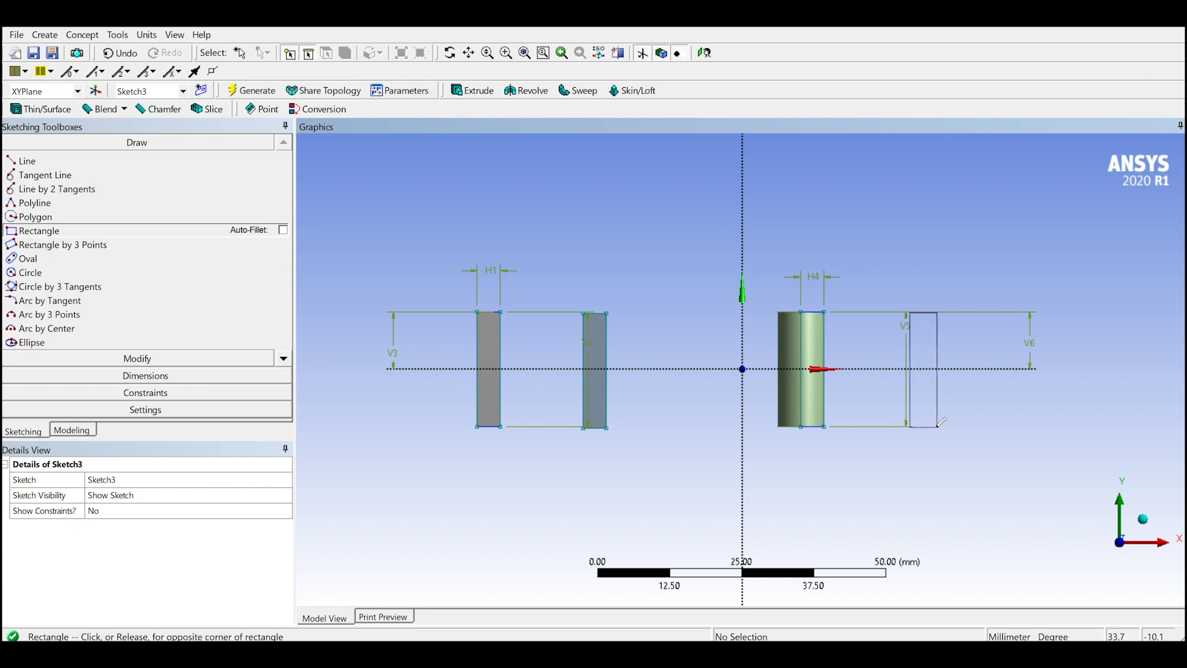
click(937, 427)
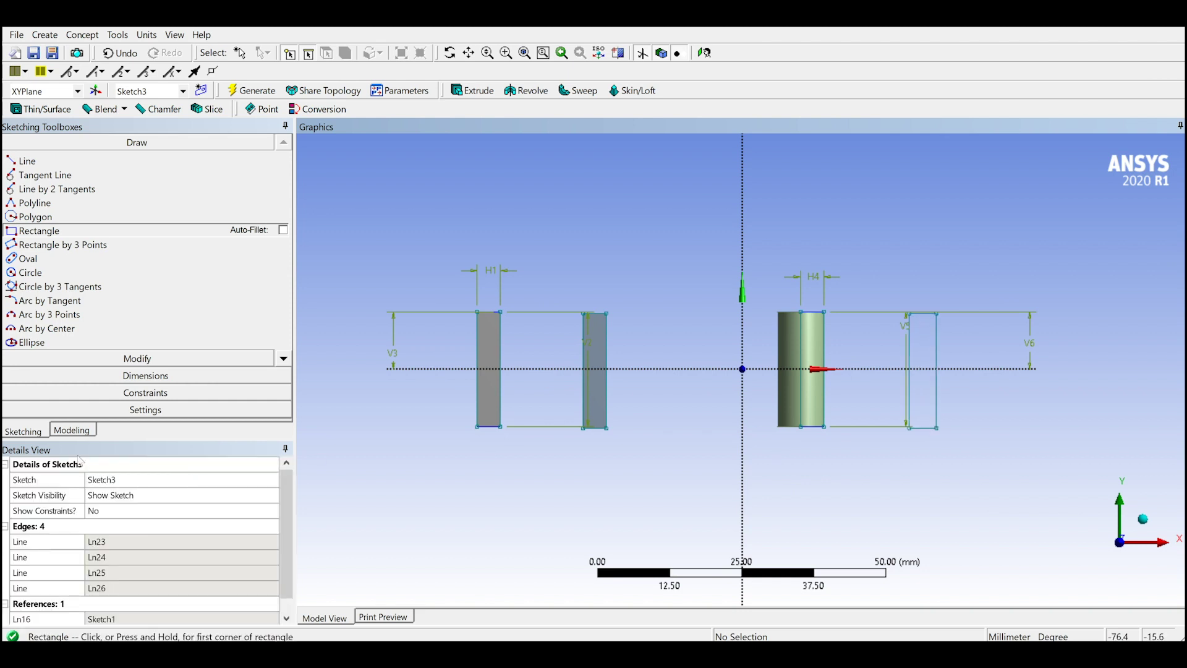
- Dimension the Sketch3 rectangle with width H7 = 4 mm and height V8 = 20 mm
click(131, 375)
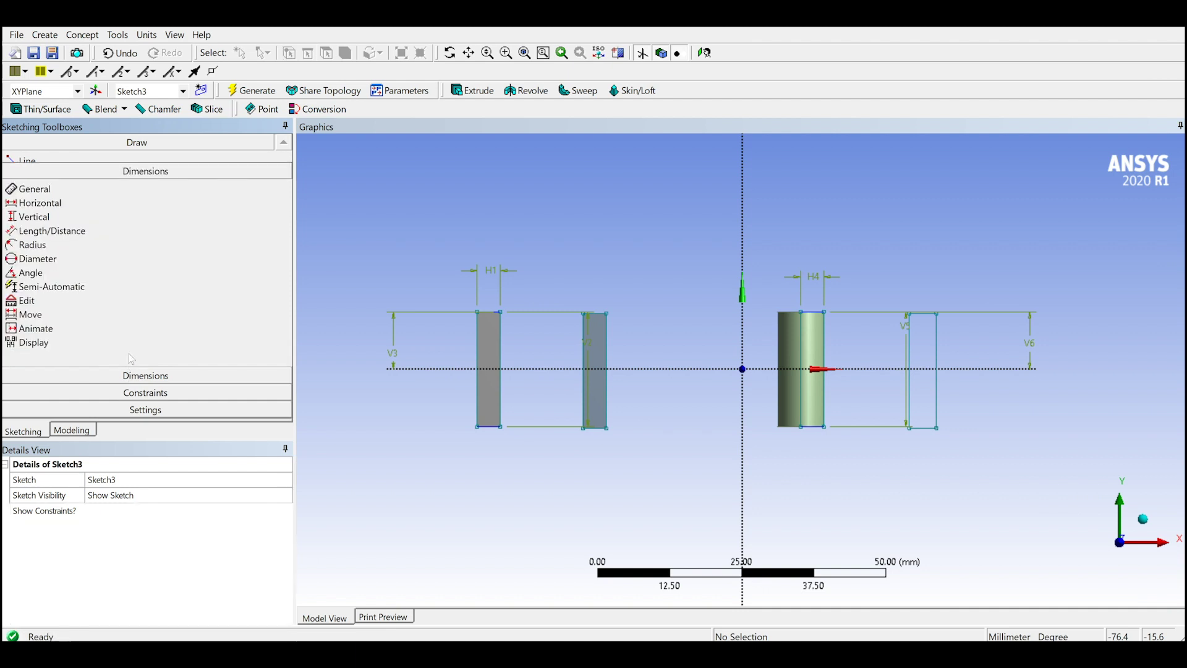
click(929, 314)
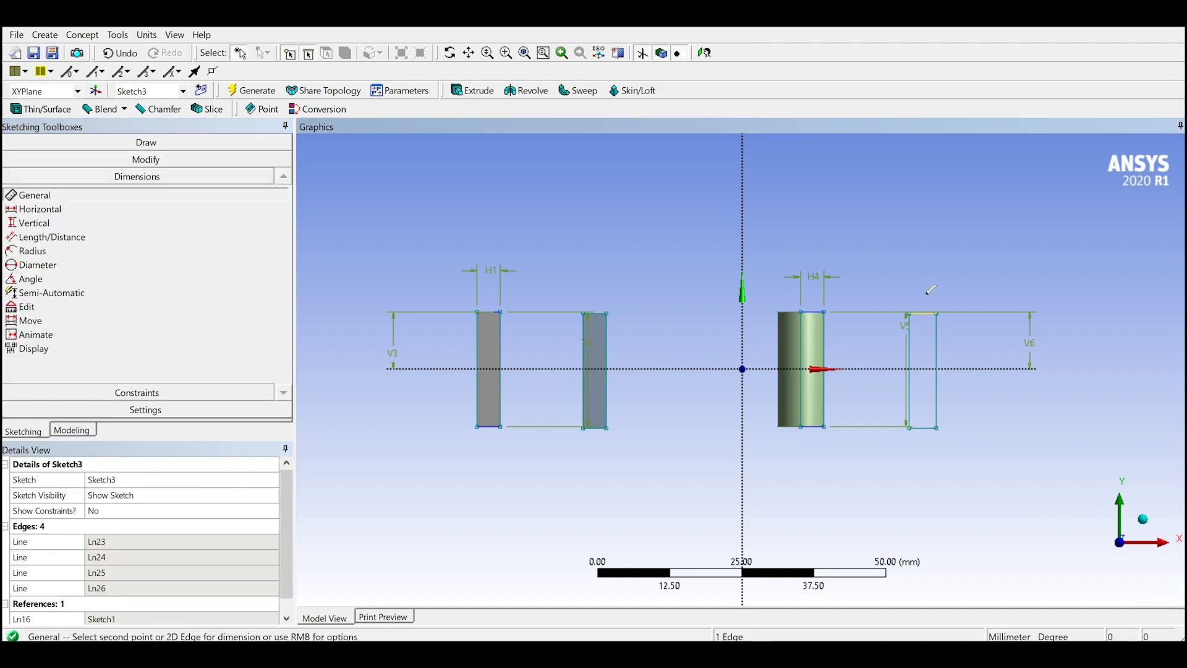
click(930, 285)
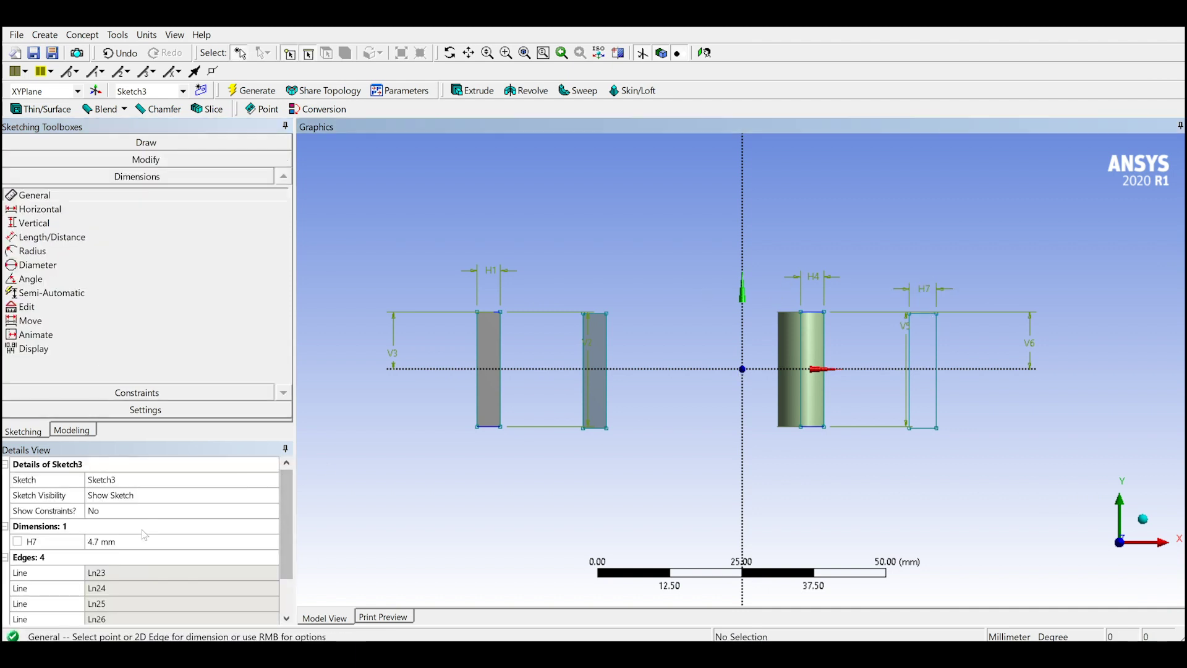
click(140, 541)
text(4)
key(Return)
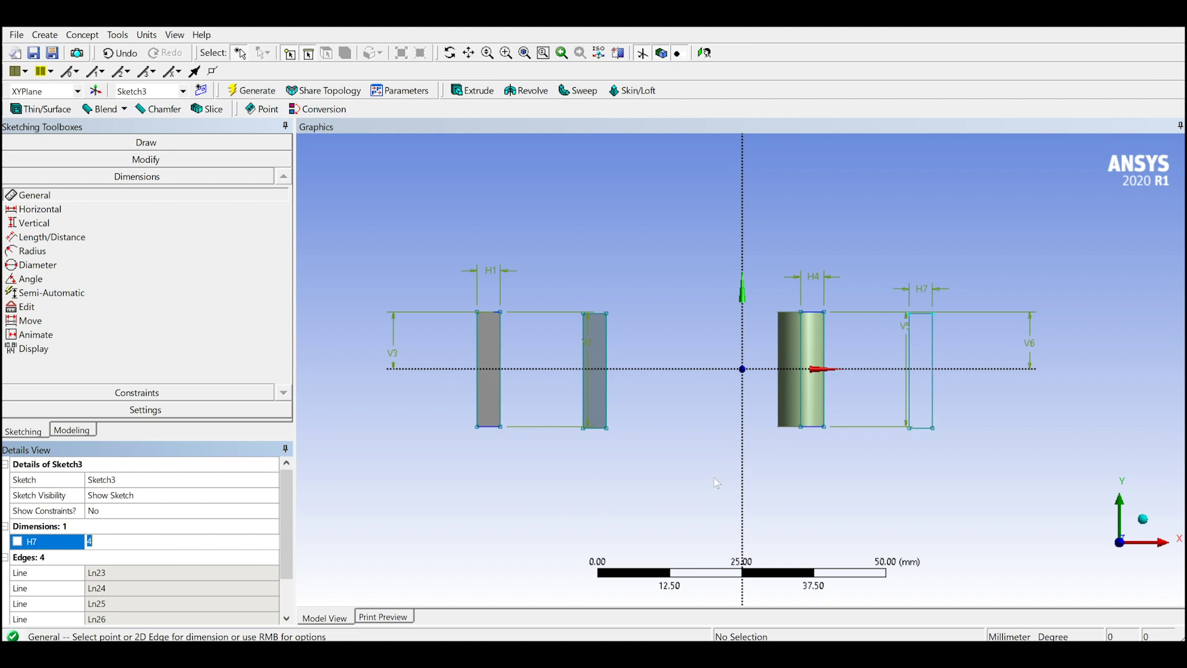
click(932, 393)
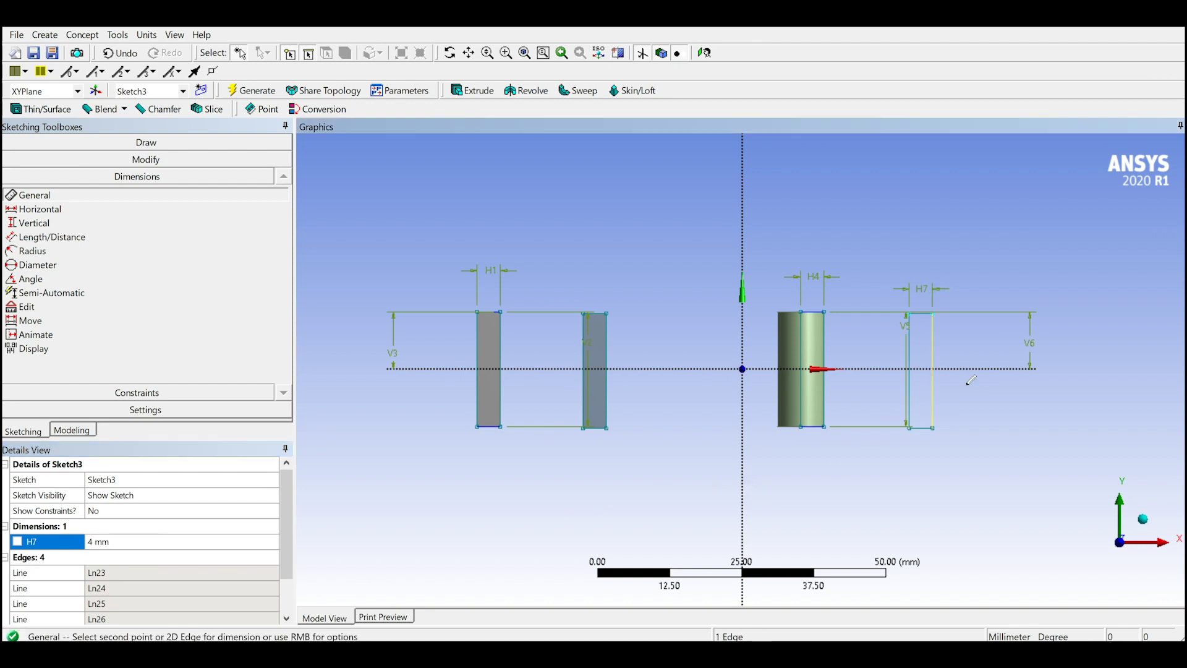
click(972, 387)
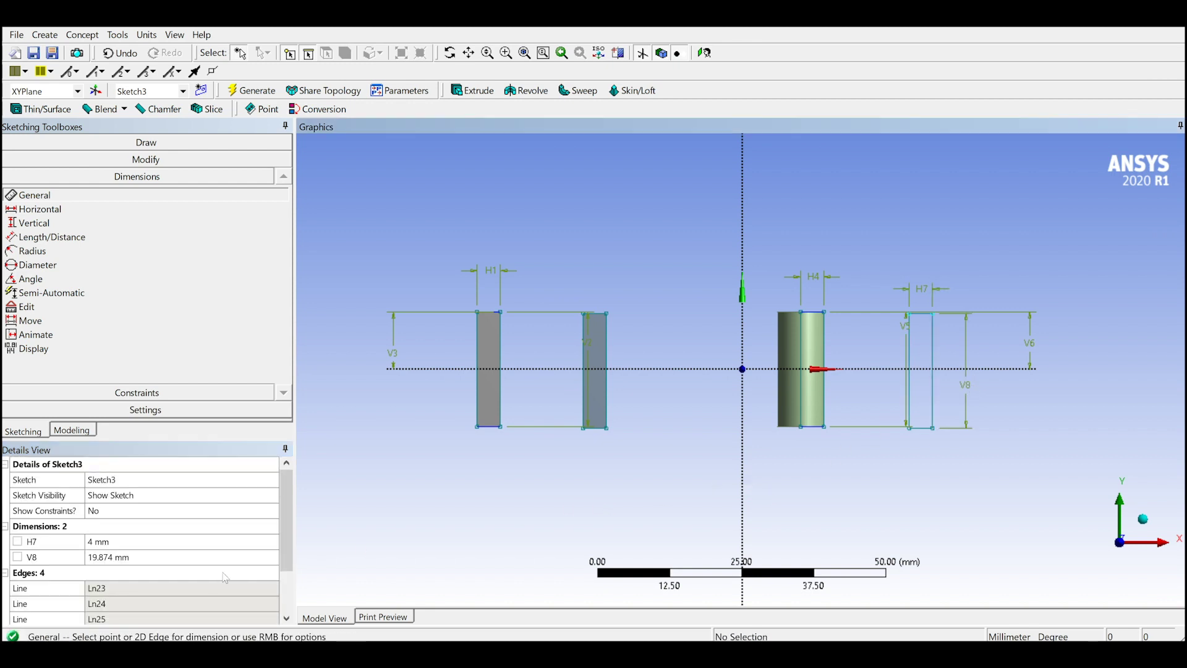
click(208, 557)
text(2)
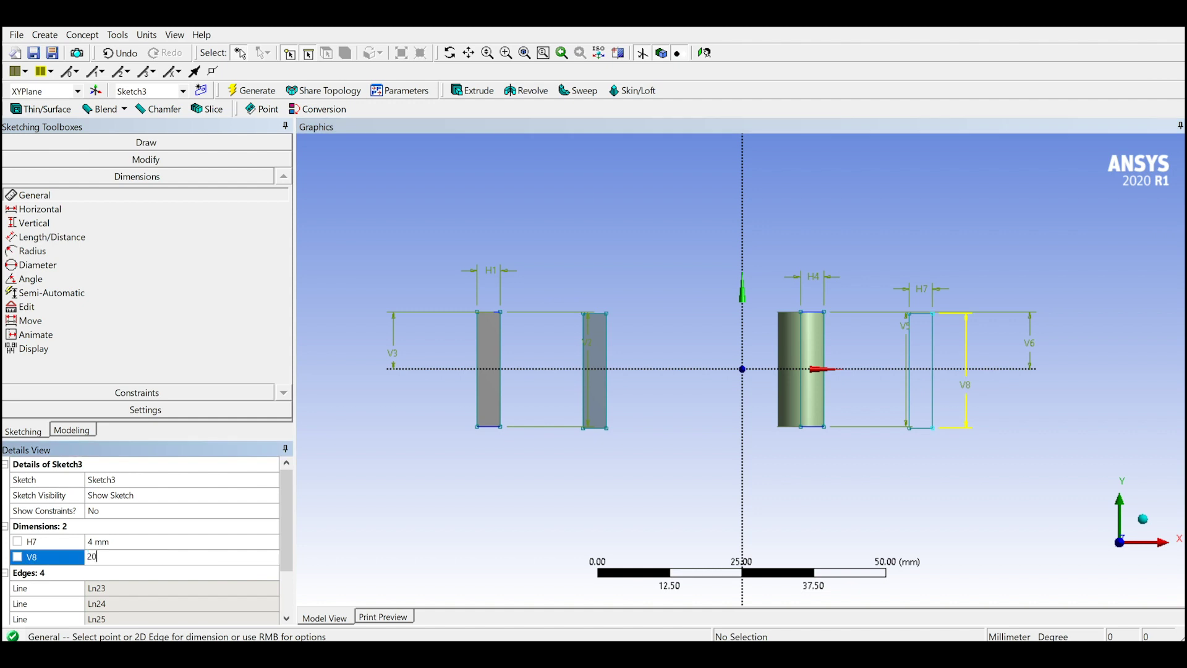
text(0)
key(Return)
- Add V9 from the top corner to the horizontal axis, set to 10 mm
click(933, 313)
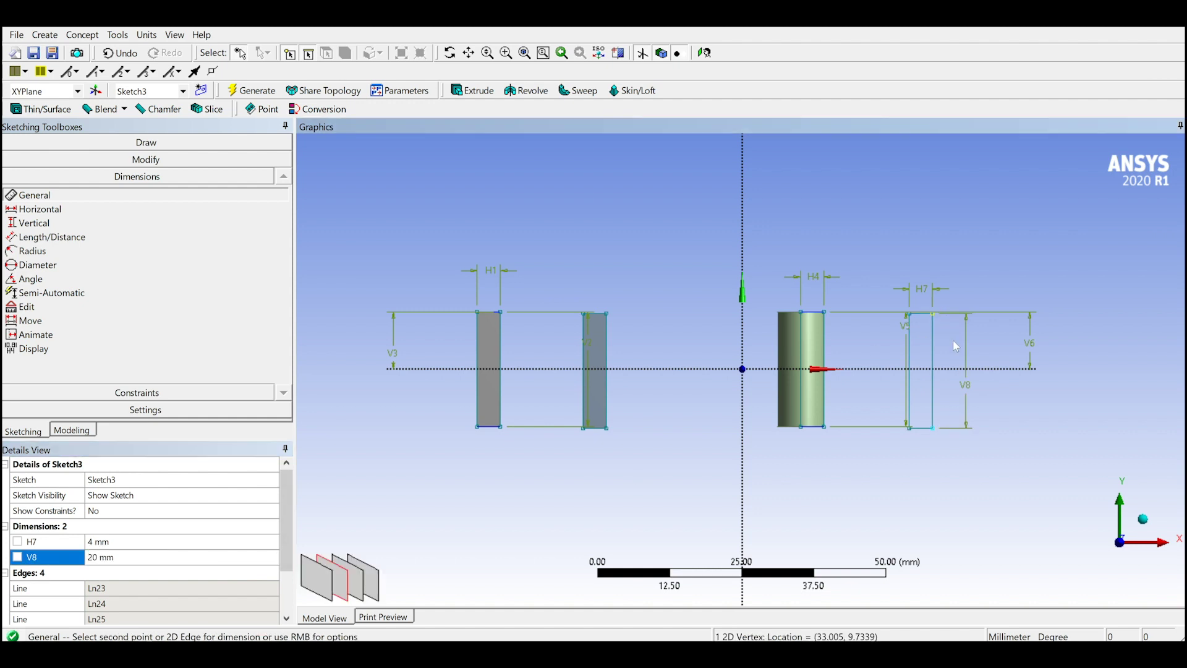
click(993, 368)
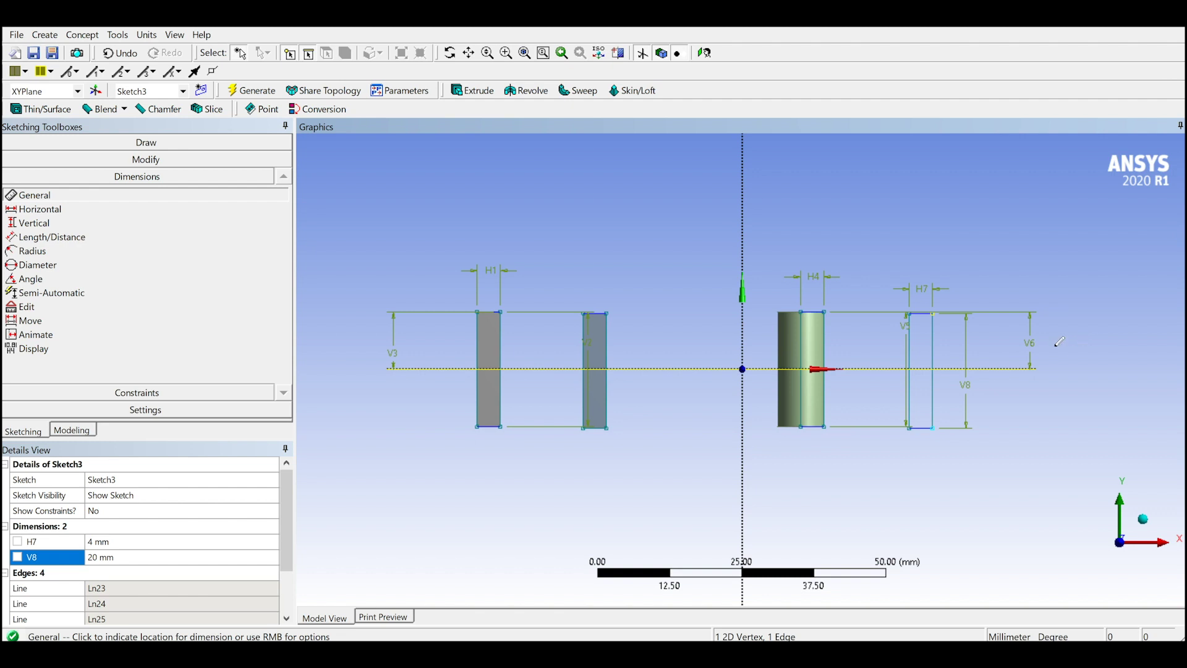
click(1060, 341)
click(152, 573)
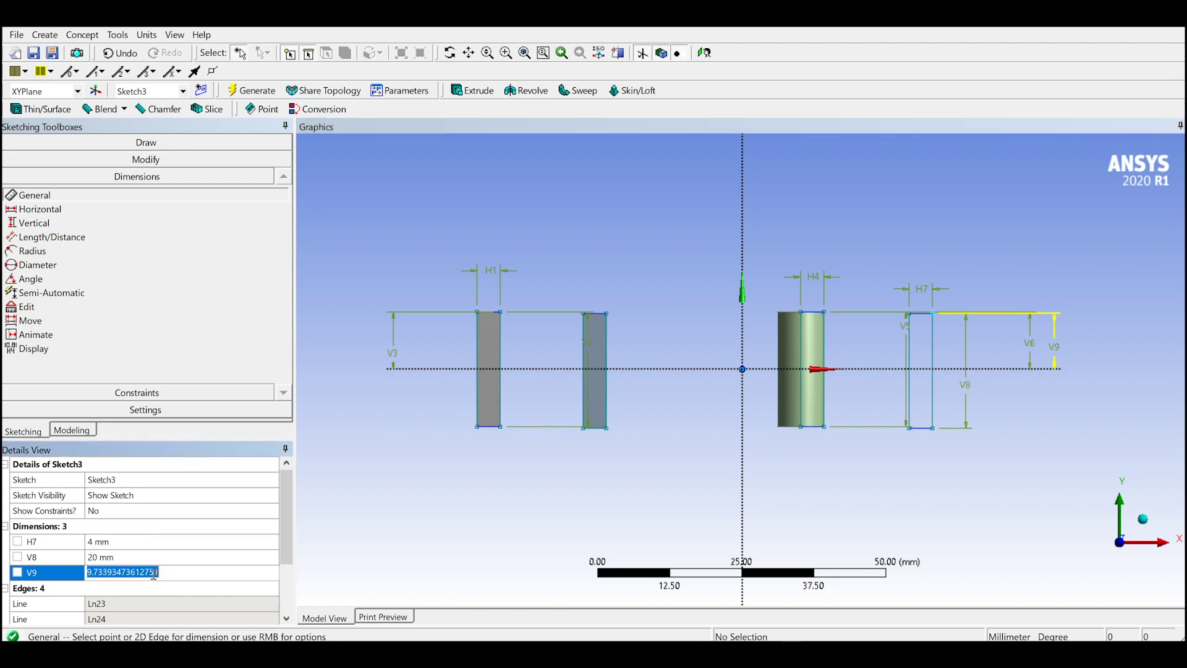
text(10)
key(Return)
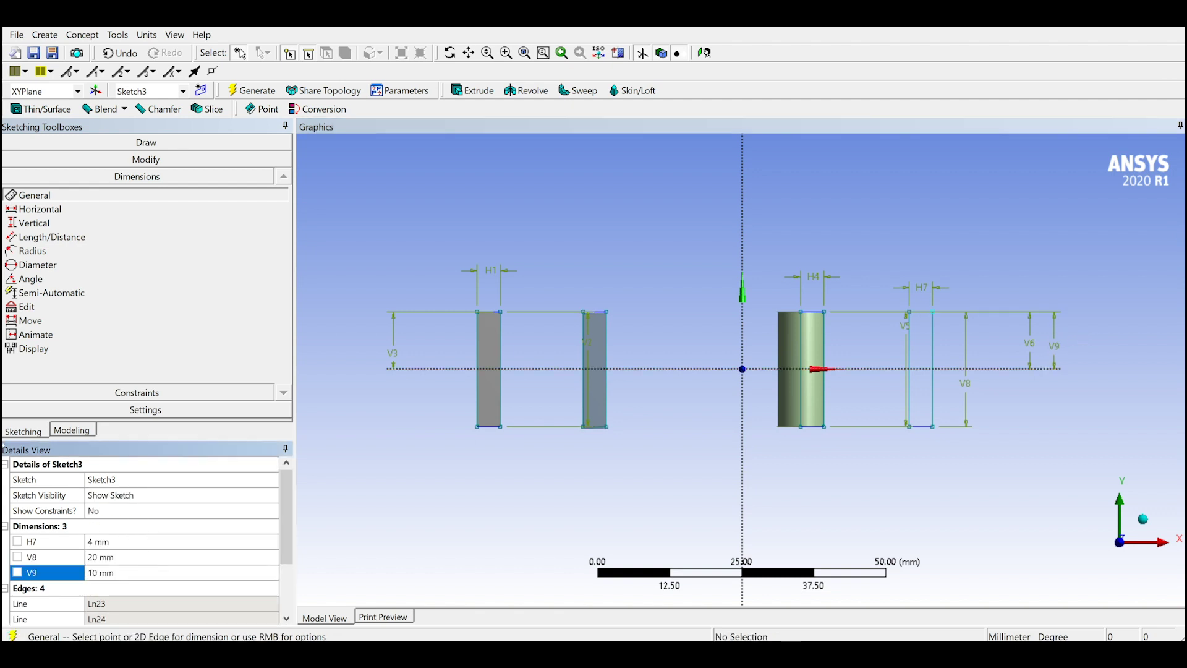
- Revolve Sketch3 a full 360° about the rectangle's right edge into a second cylinder
click(72, 430)
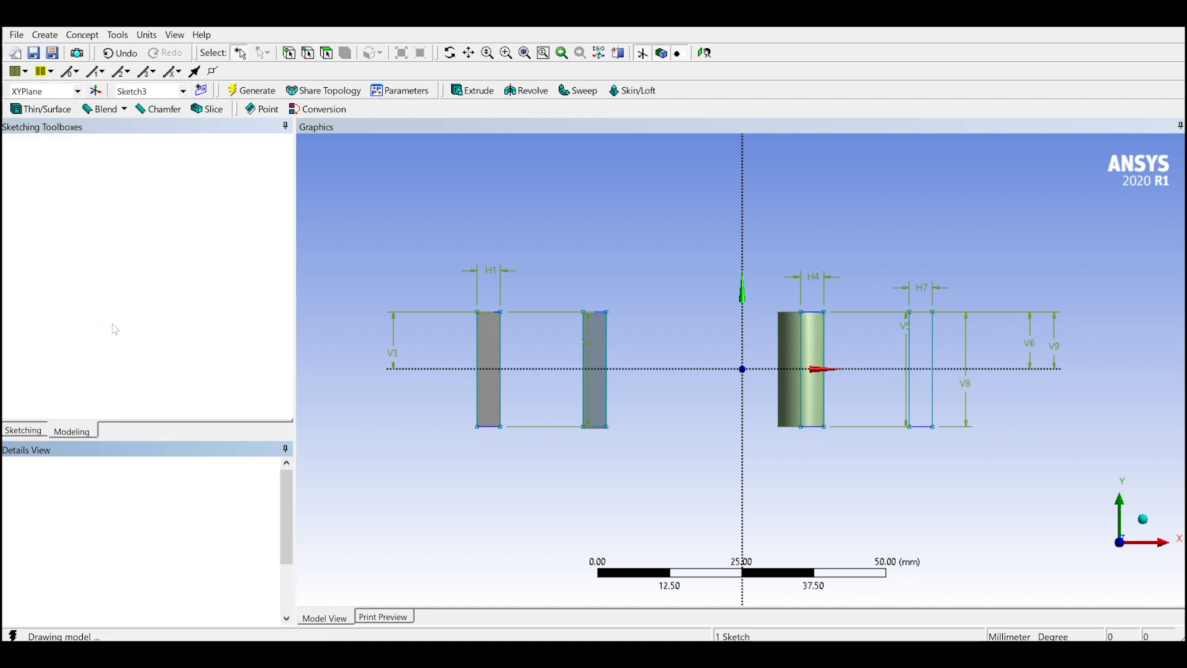
click(525, 90)
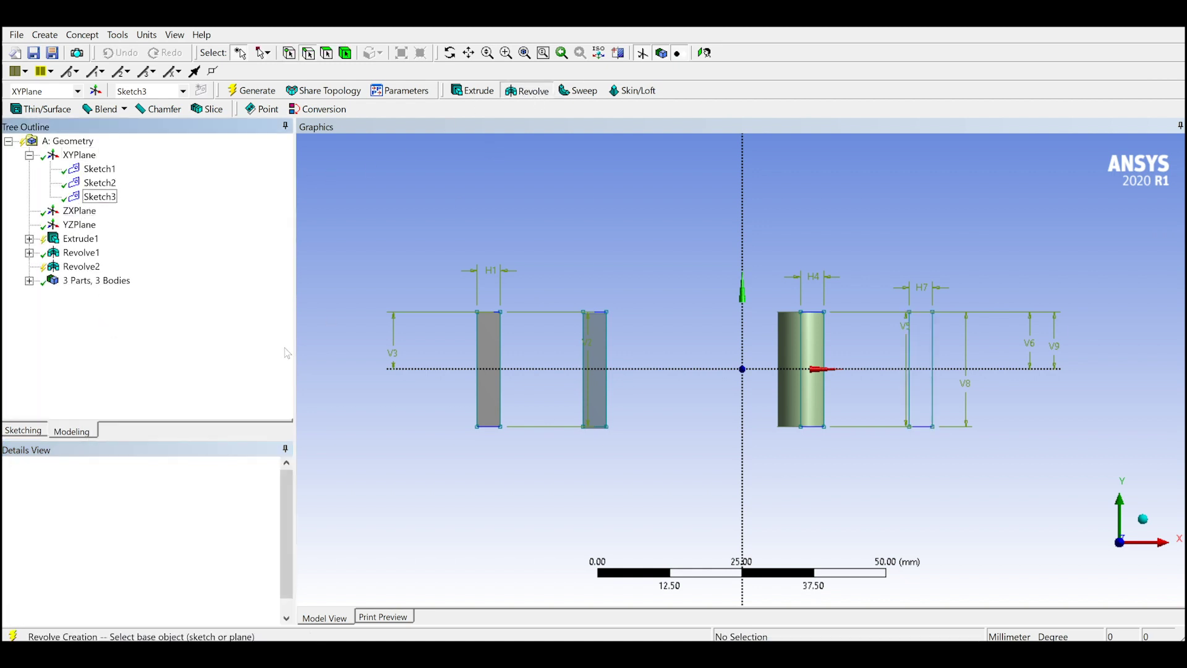
click(113, 496)
click(116, 513)
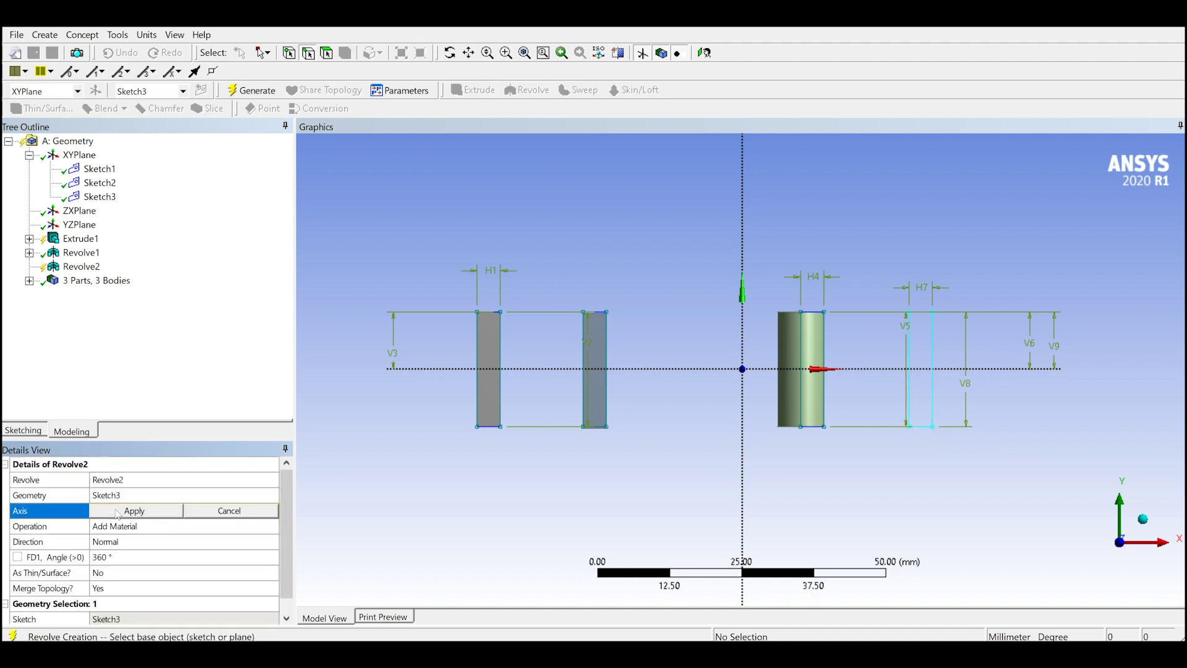
click(908, 359)
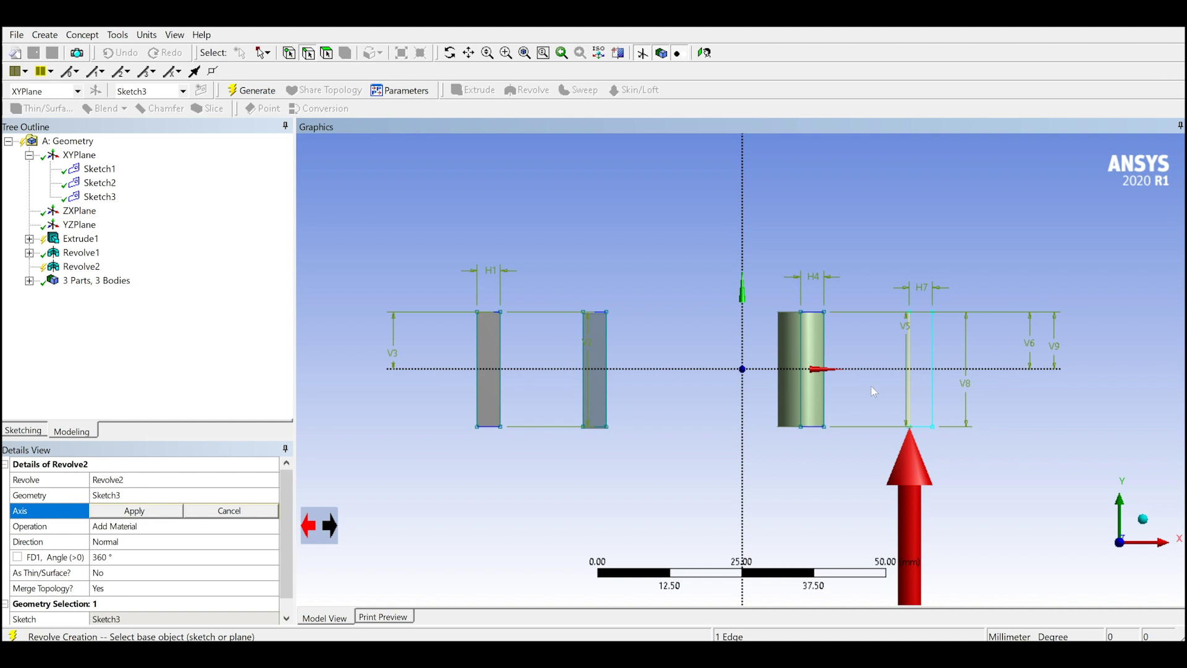
click(933, 368)
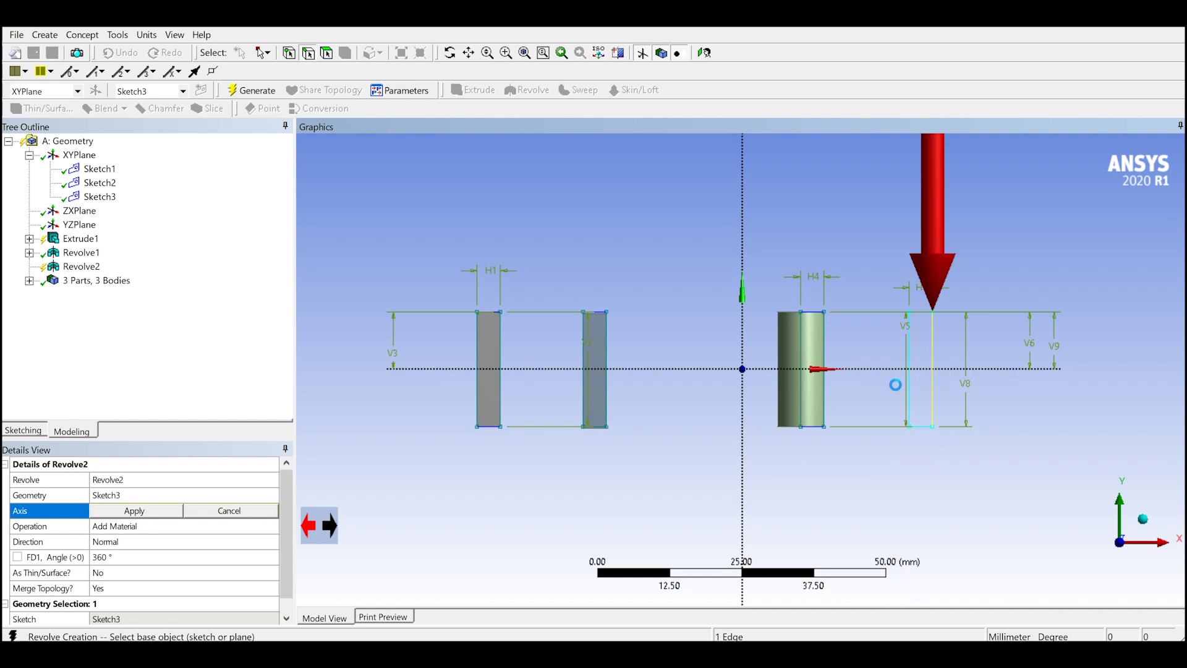
click(164, 513)
click(251, 90)
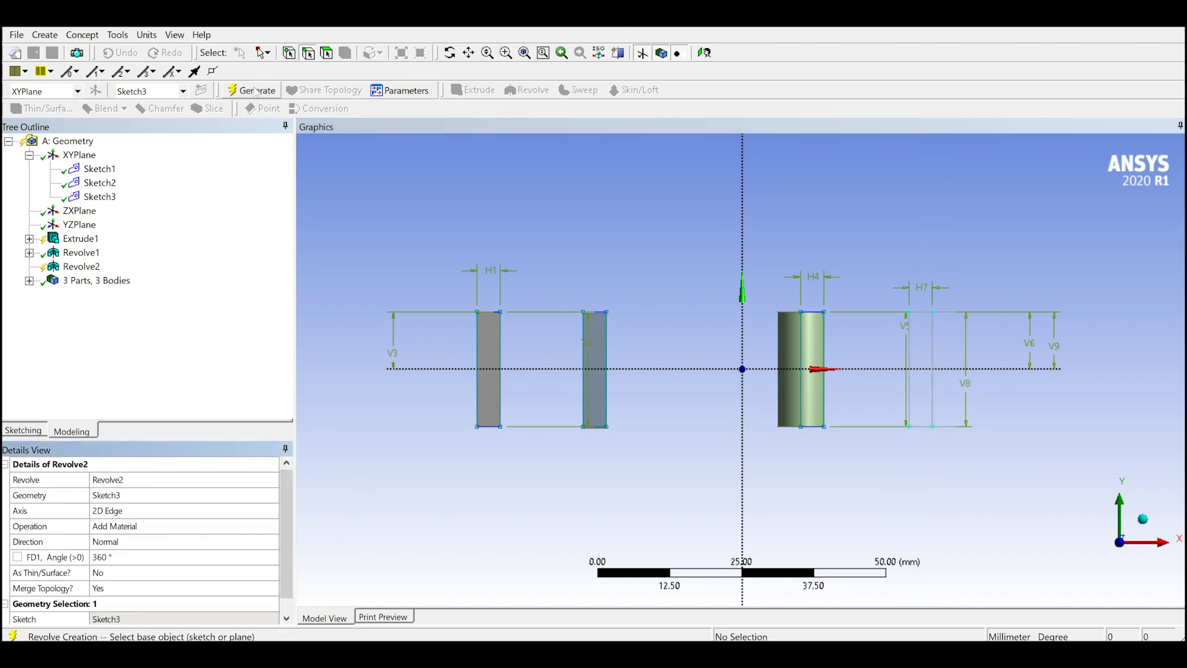
middle_drag(837, 352, 836, 380)
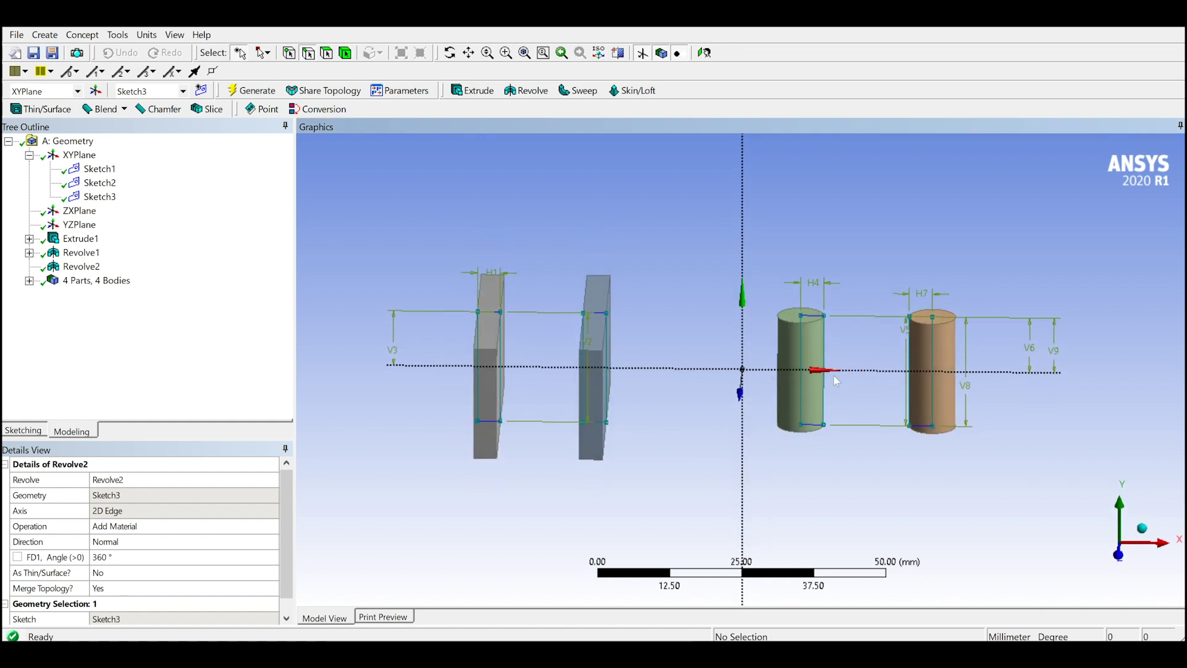
click(30, 280)
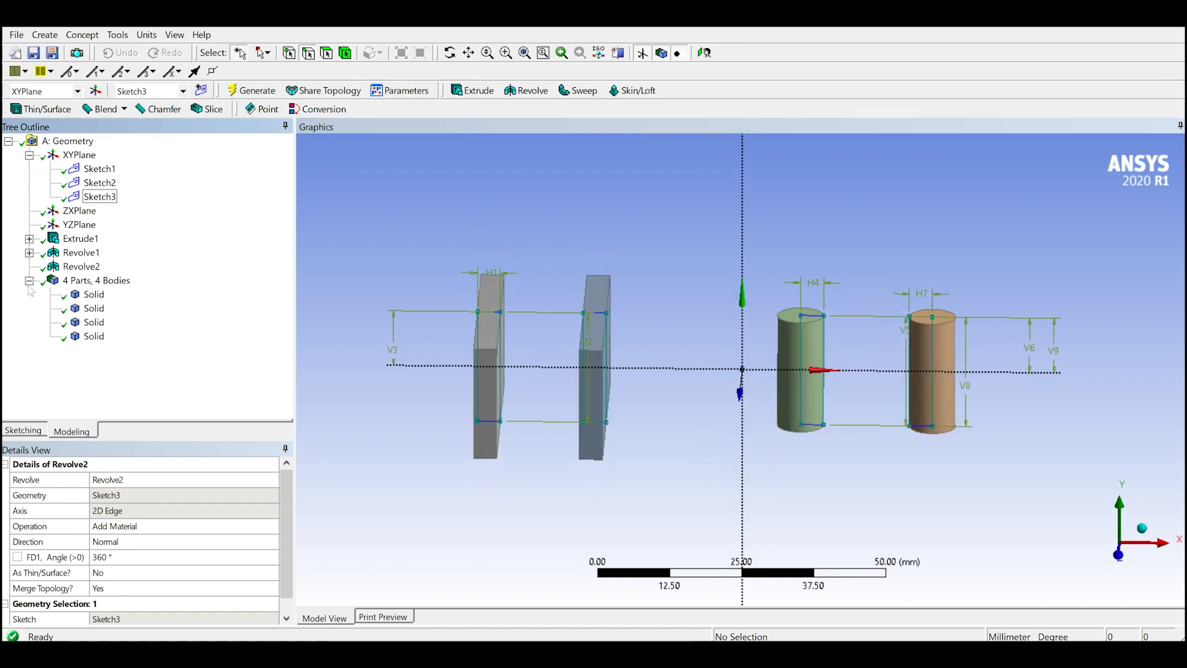
- Rename the two plate bodies to box_1 and box_2
click(93, 295)
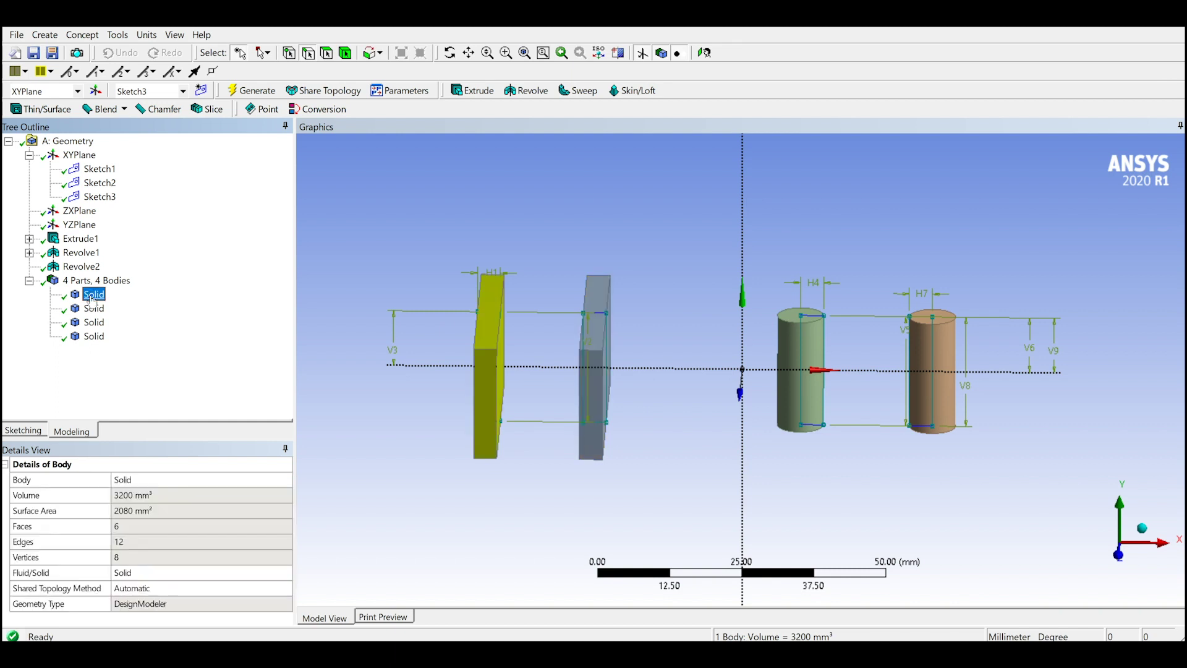
click(92, 295)
text(box_1)
key(Return)
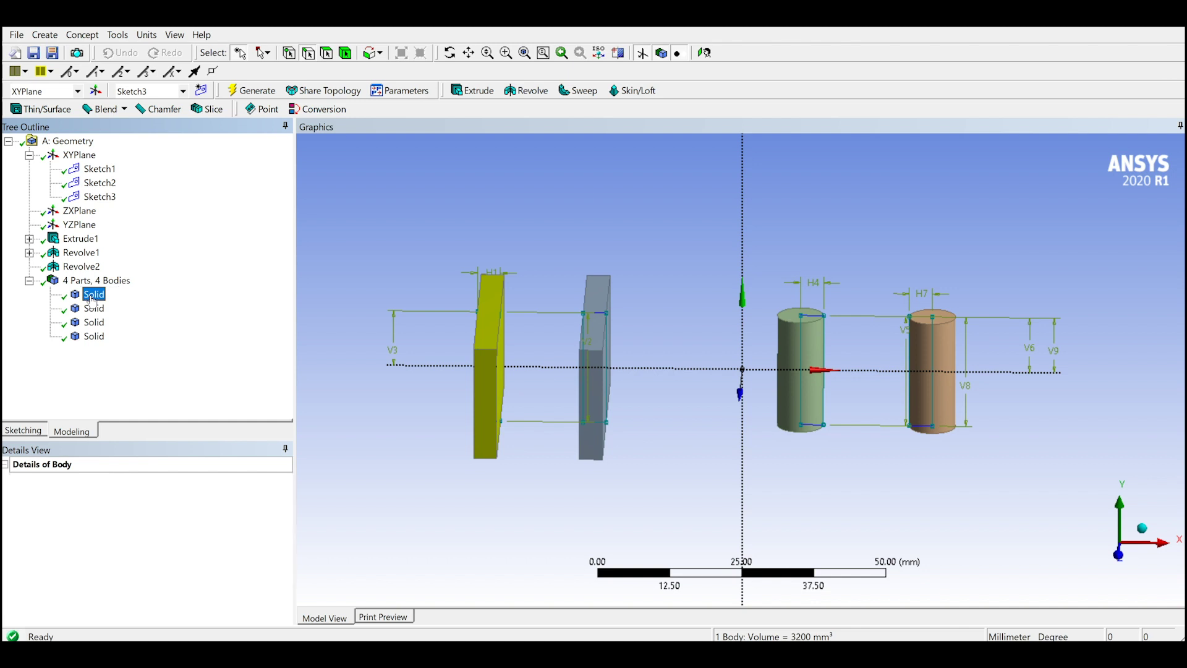
click(92, 308)
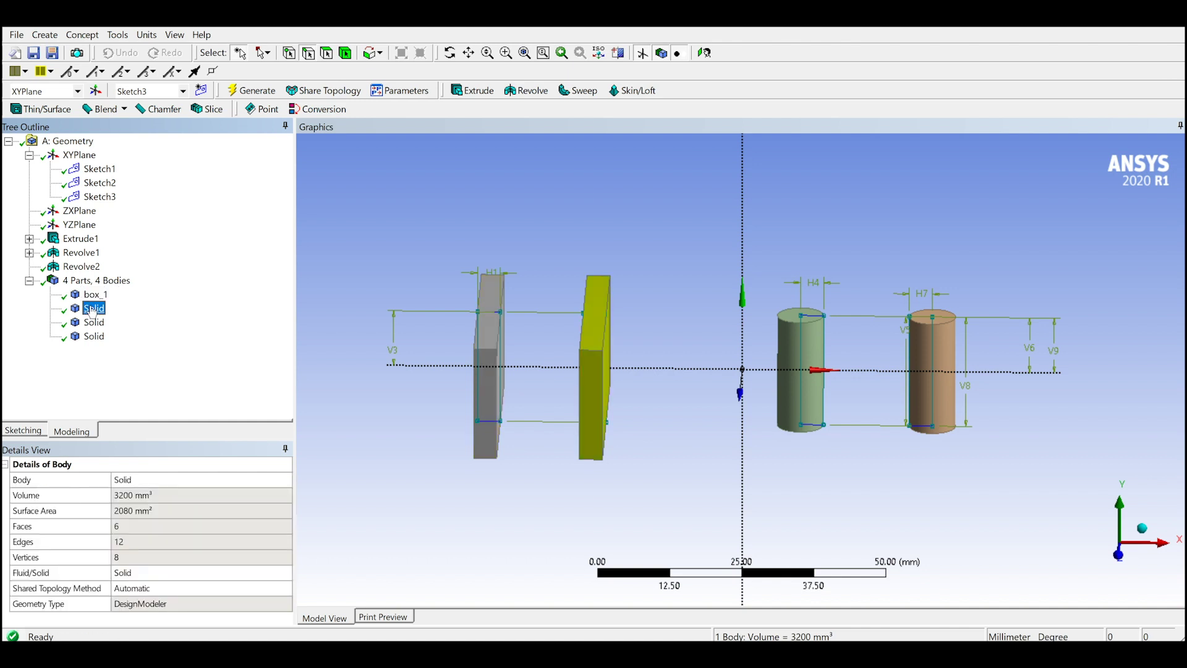
click(92, 308)
text(box_2)
key(Return)
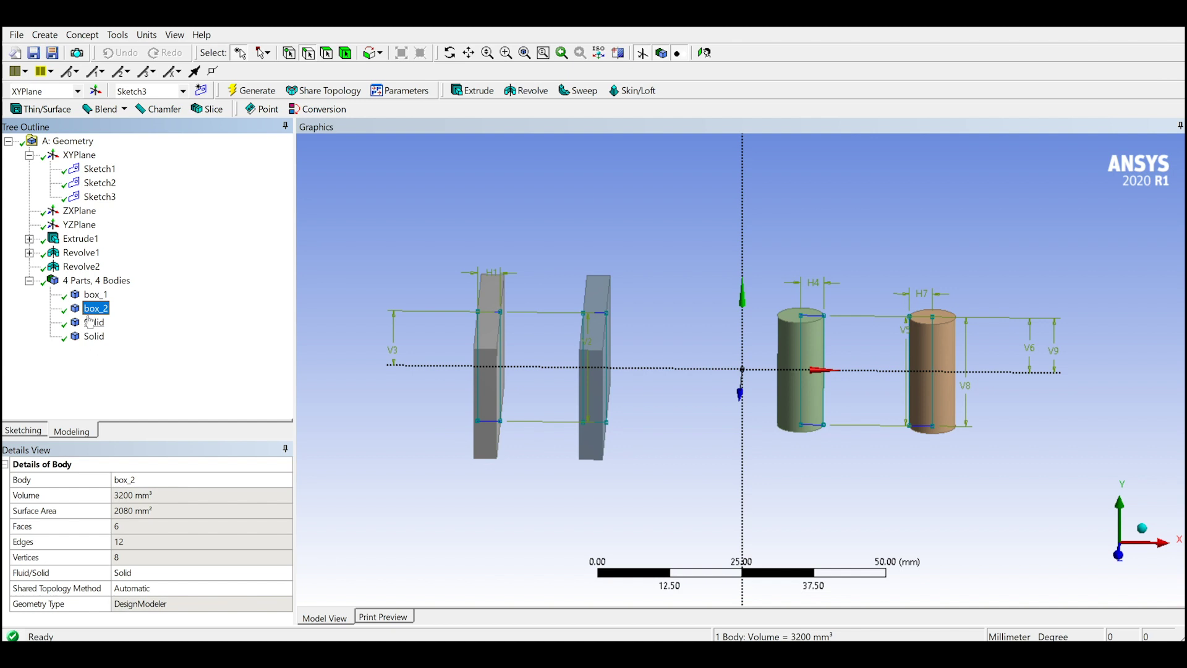
- Rename the two cylinder bodies to cyl_1 and cyl_2
click(93, 323)
click(94, 323)
text(cy)
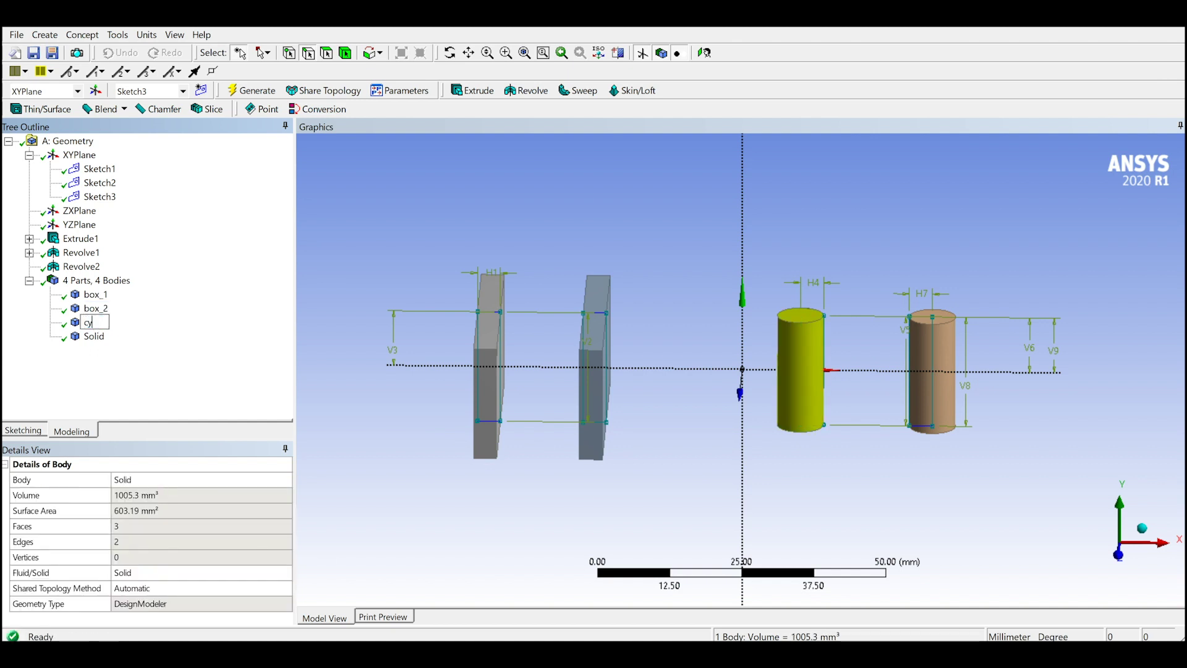
text(l_1)
key(Return)
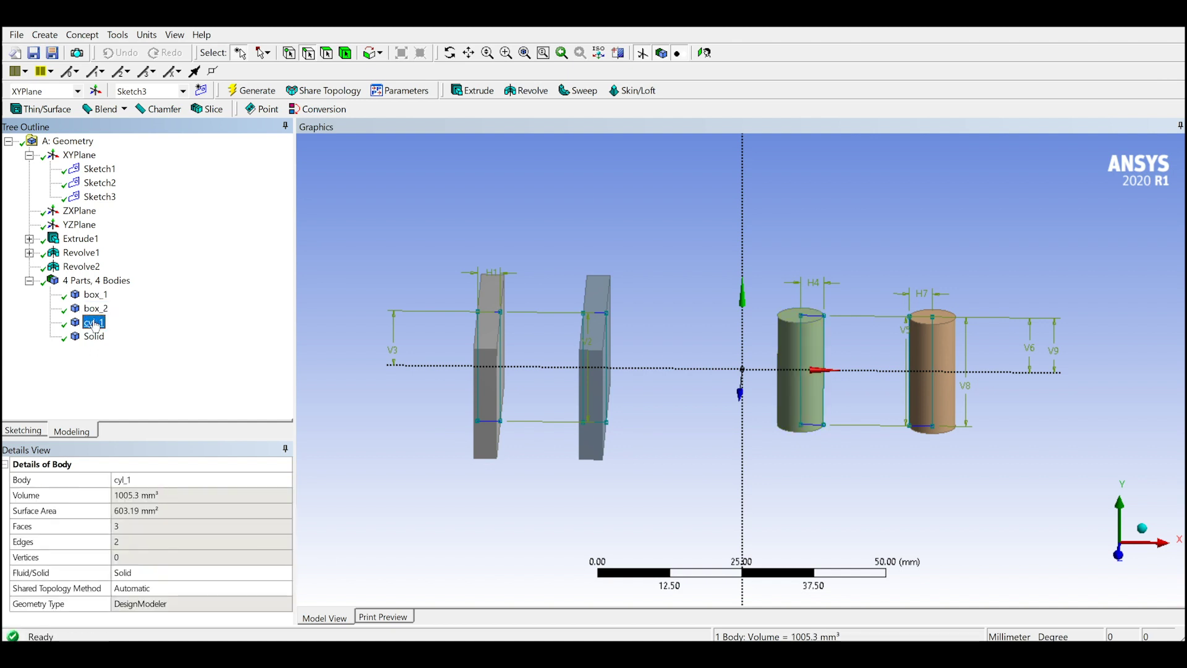
click(94, 337)
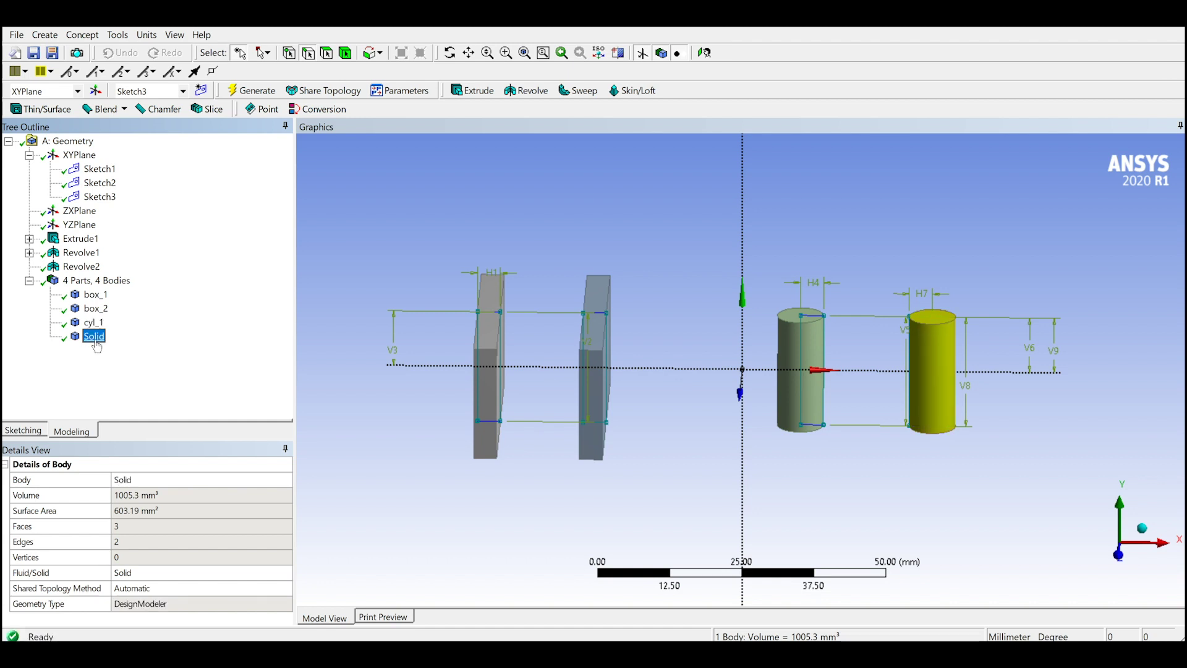
click(94, 337)
text(cyl_2)
key(Return)
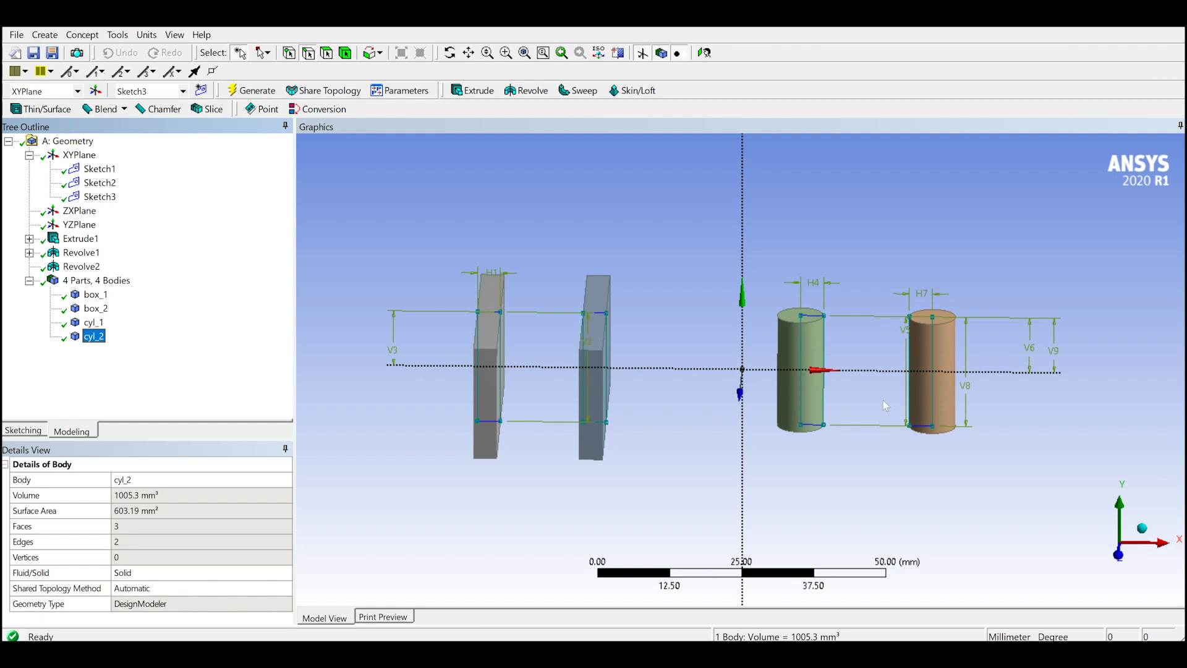
click(570, 387)
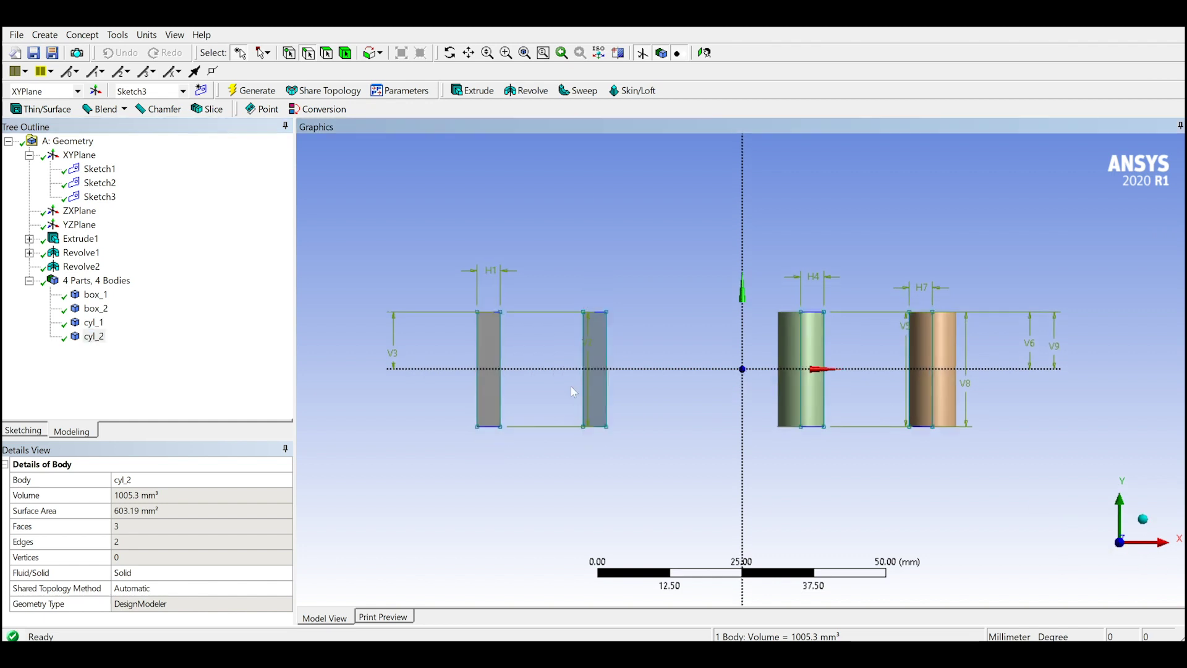
middle_drag(986, 310, 853, 253)
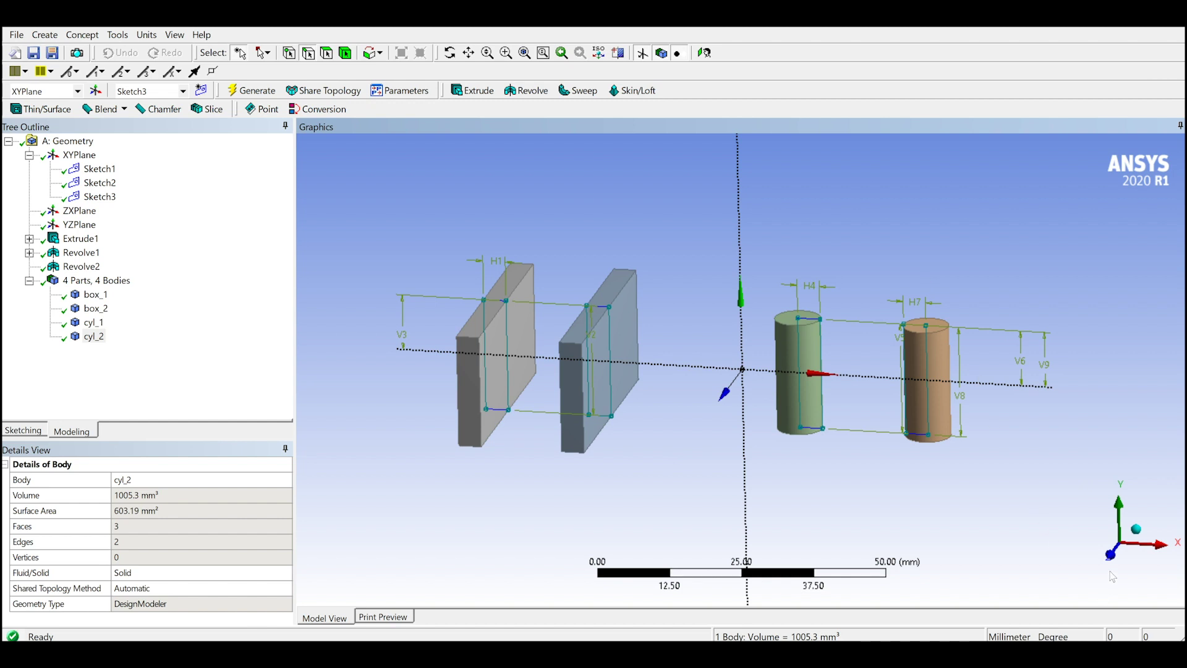
click(1111, 554)
- Draw a rectangle enclosing all four bodies in a new Sketch4 on the XY plane
click(80, 156)
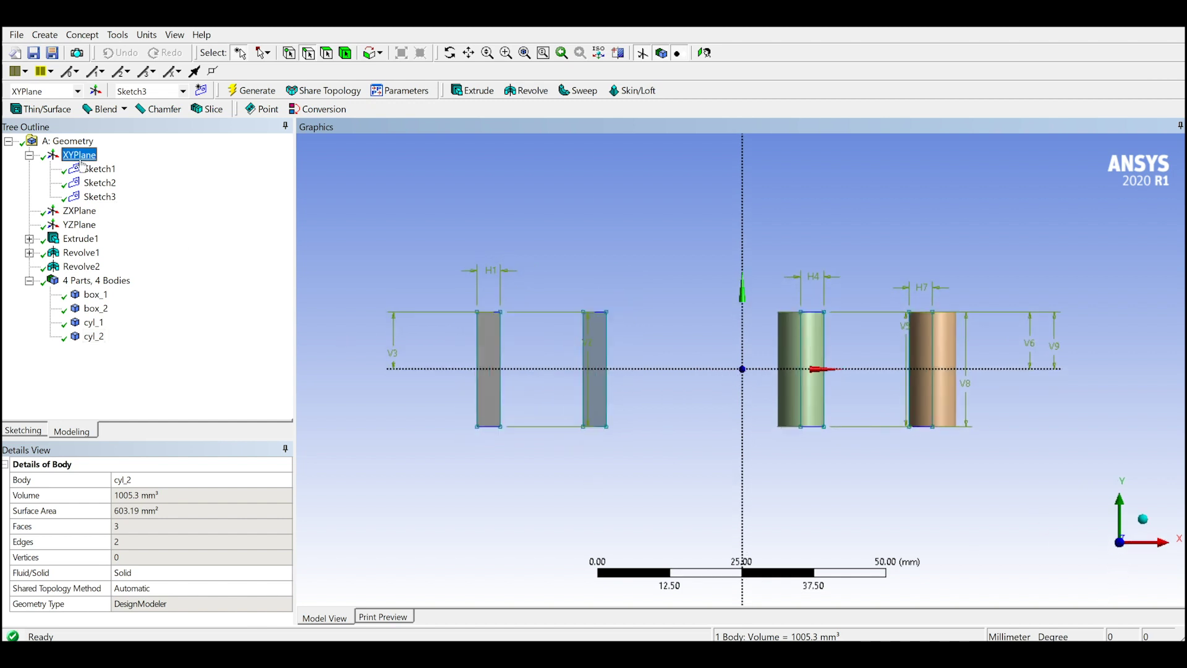
click(201, 90)
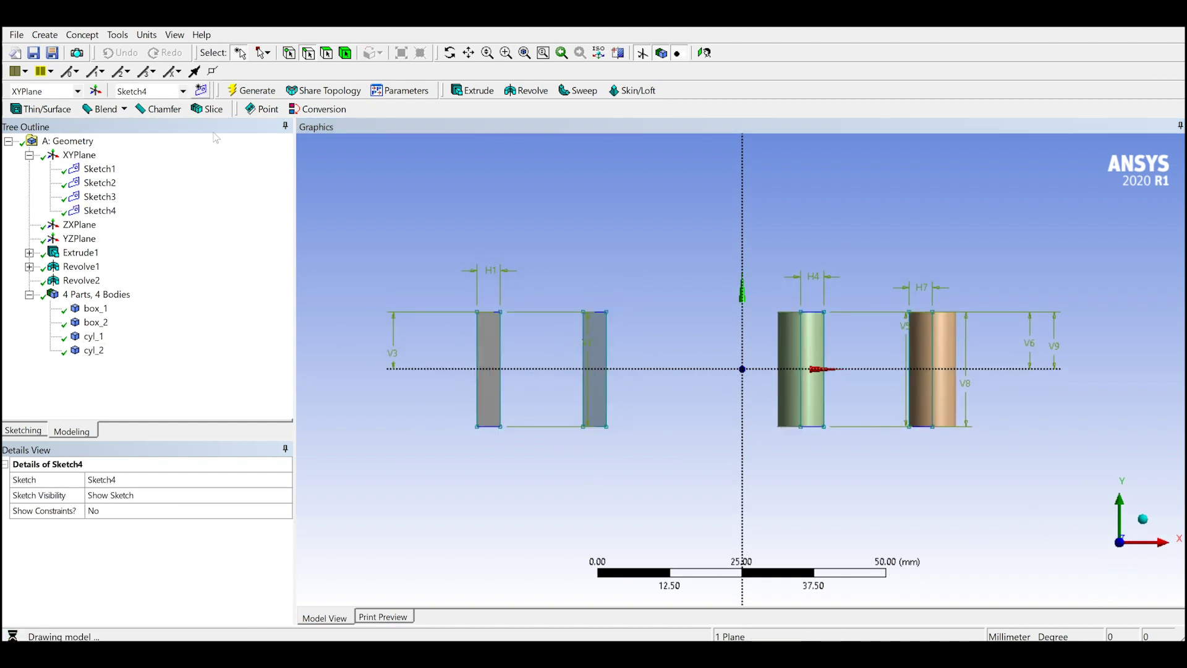
click(99, 212)
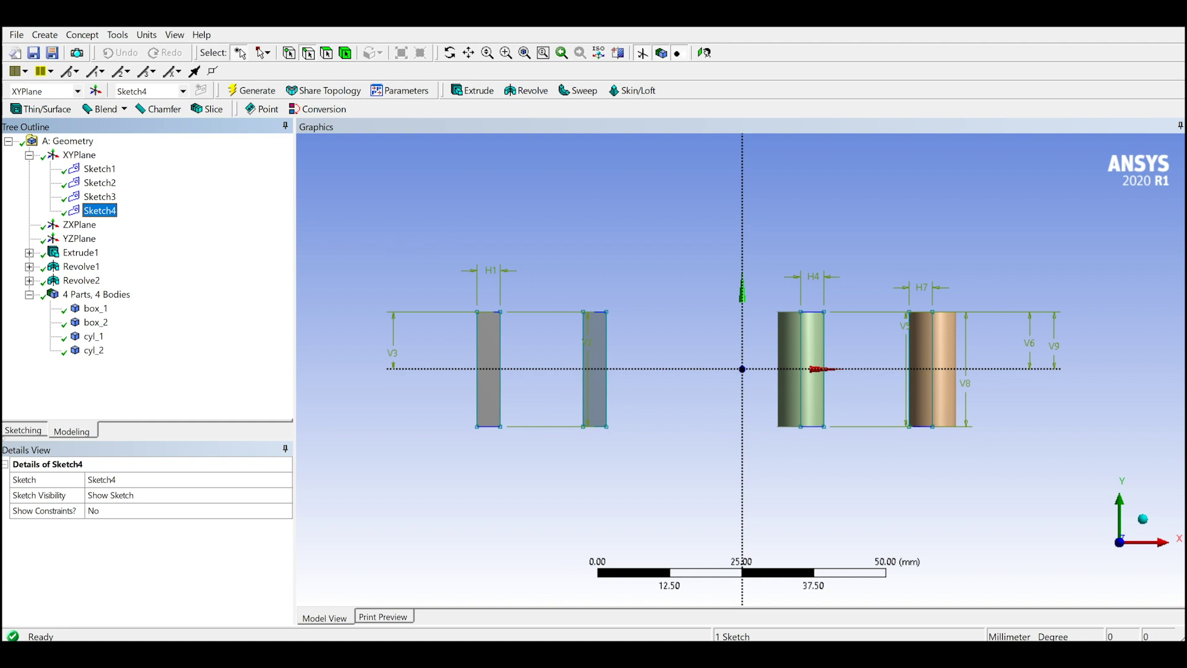
click(23, 430)
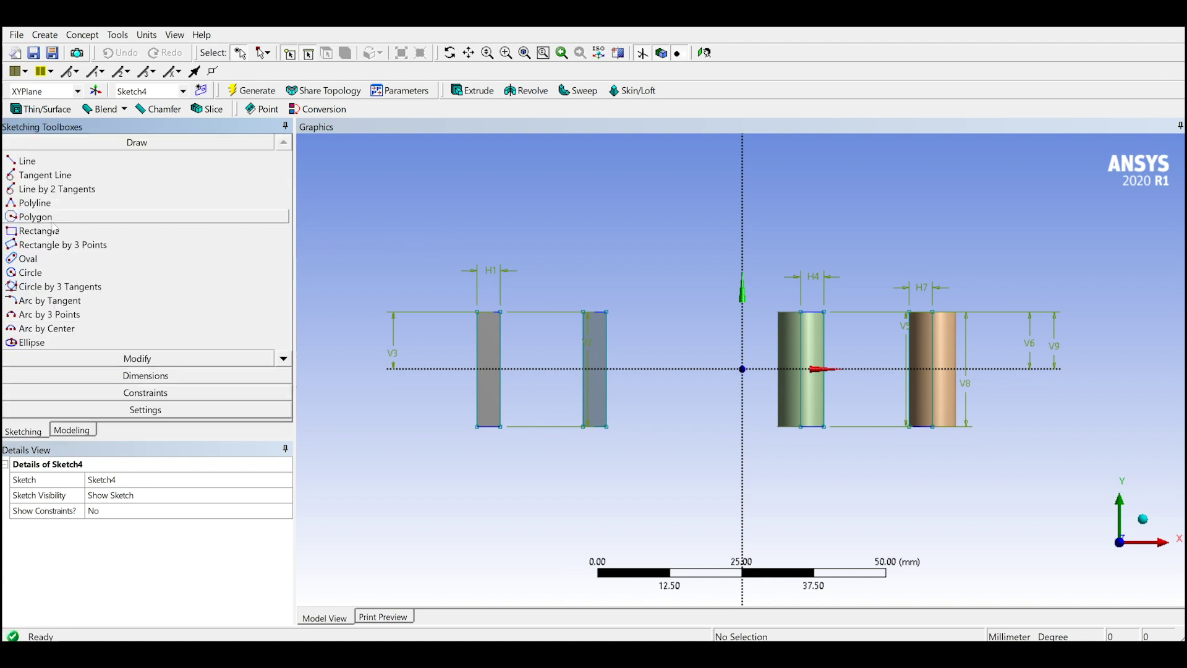
click(124, 232)
scroll(421, 199, up, 1)
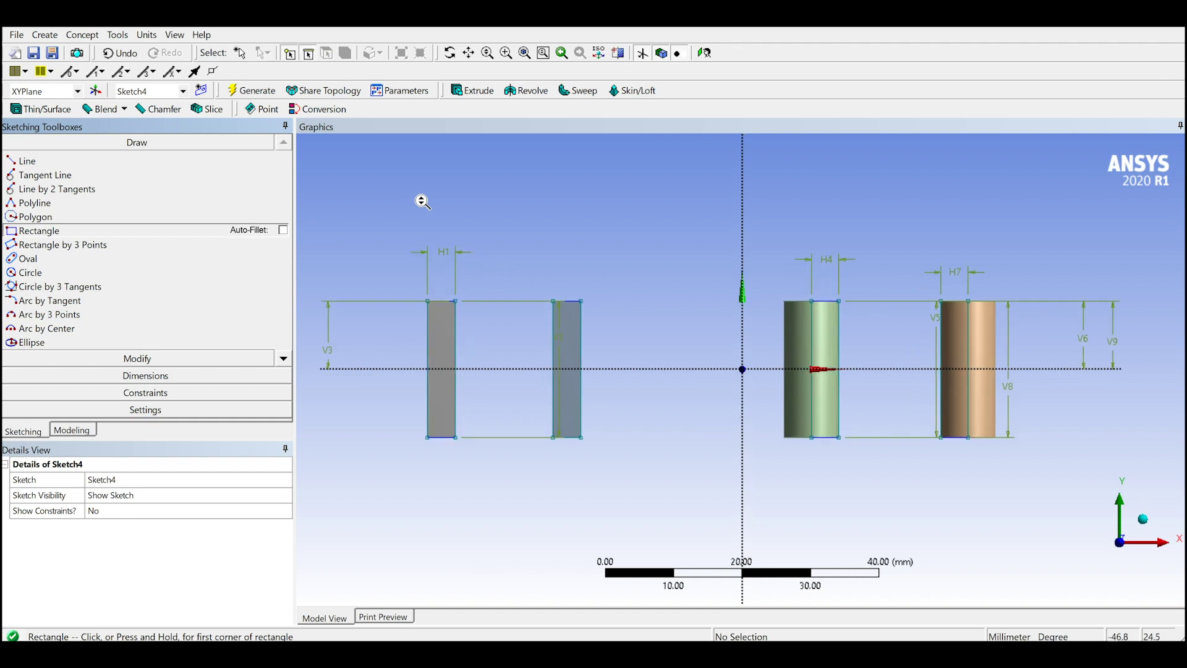
scroll(426, 211, down, 2)
click(422, 218)
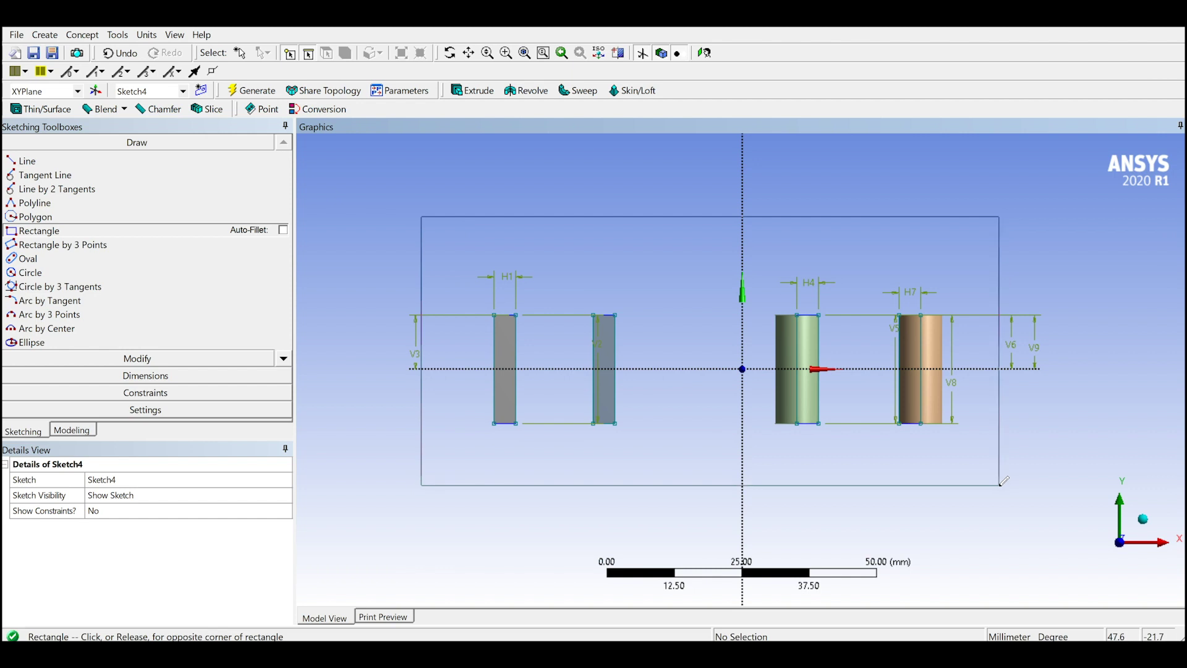
click(1000, 485)
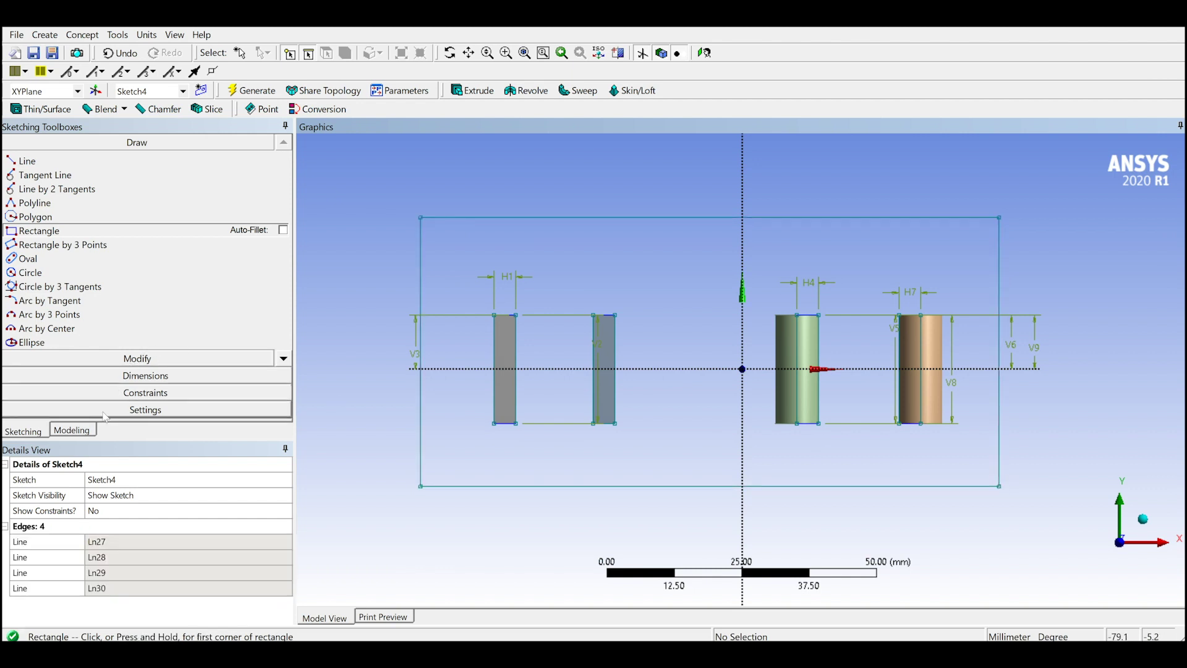
click(88, 431)
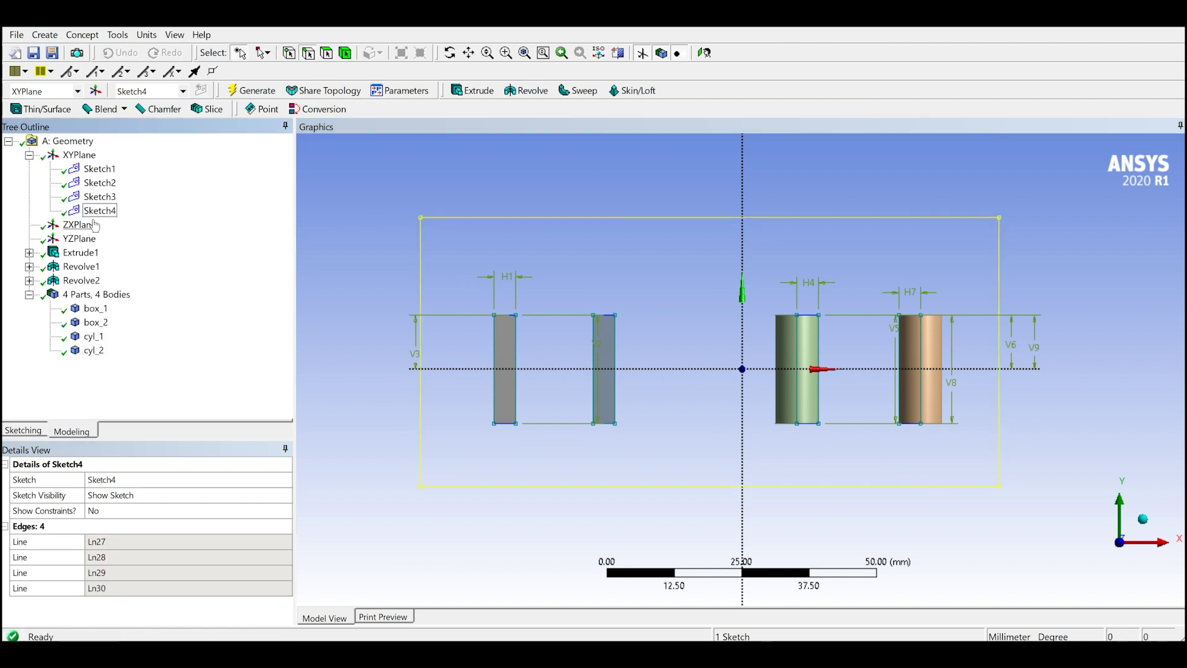
click(464, 91)
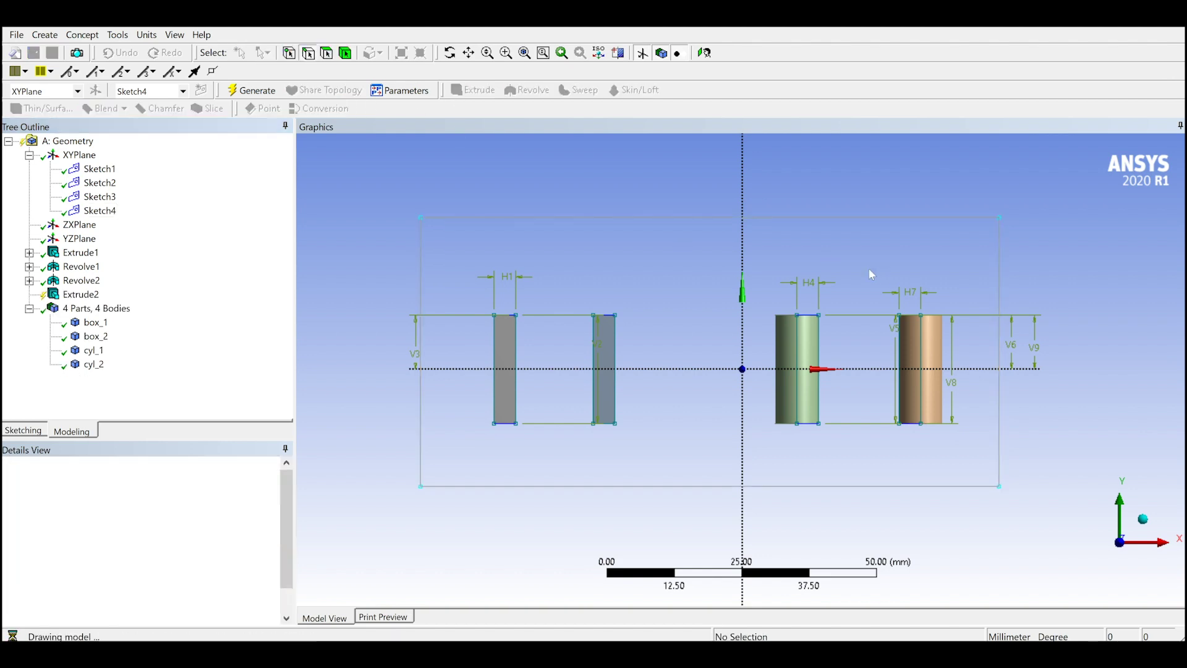
- Set the Sketch4 extrude to Add Frozen with direction Both - Symmetric
middle_drag(829, 291, 797, 321)
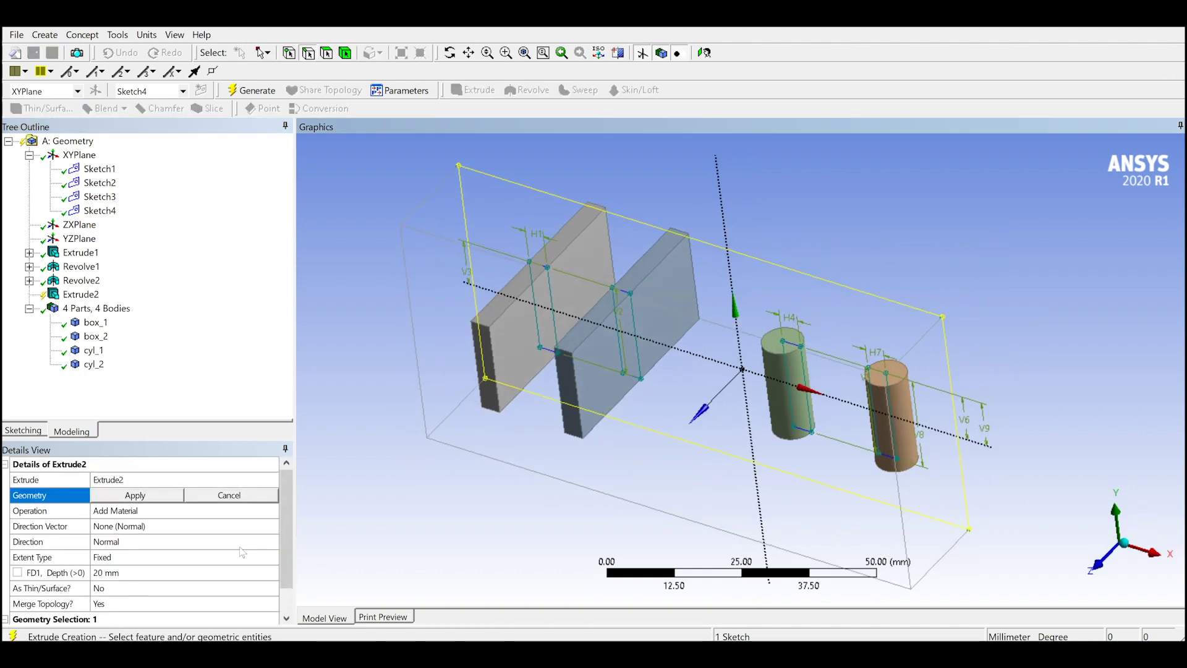
click(135, 495)
click(143, 511)
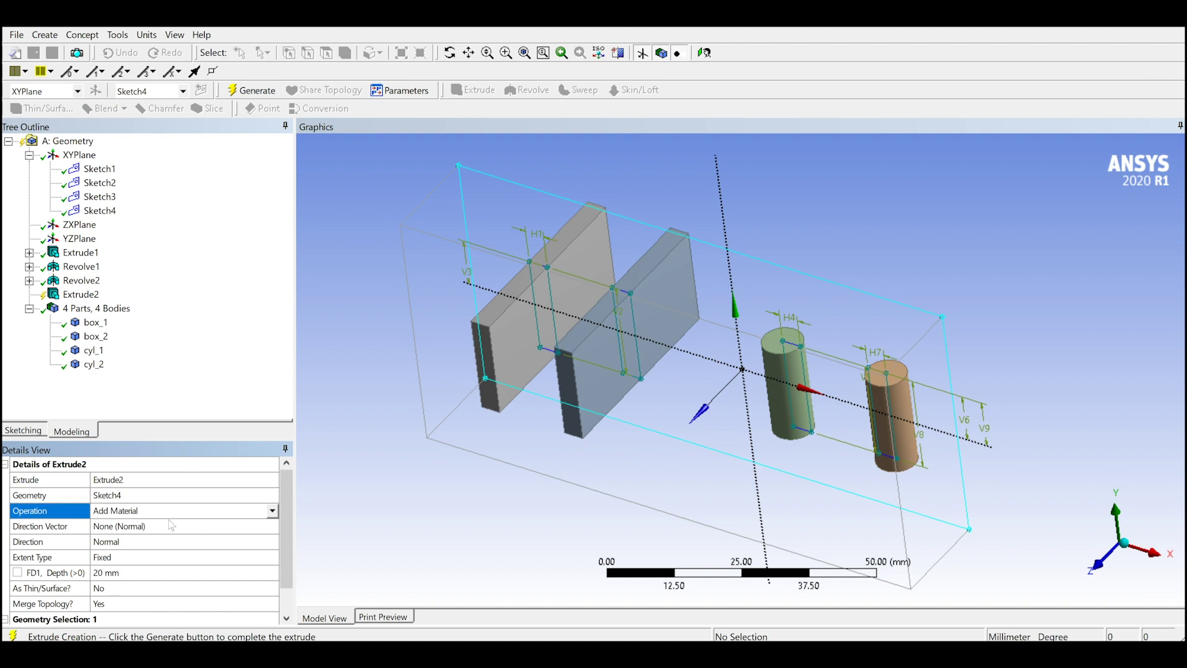
click(272, 511)
click(162, 523)
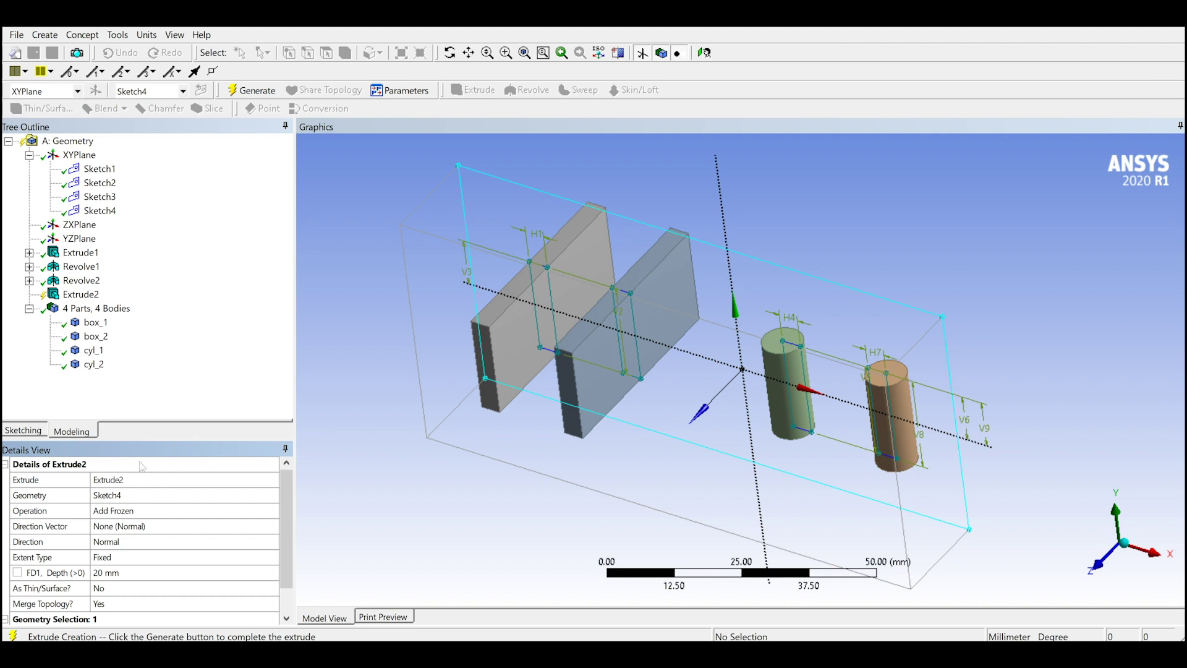
click(147, 542)
click(223, 543)
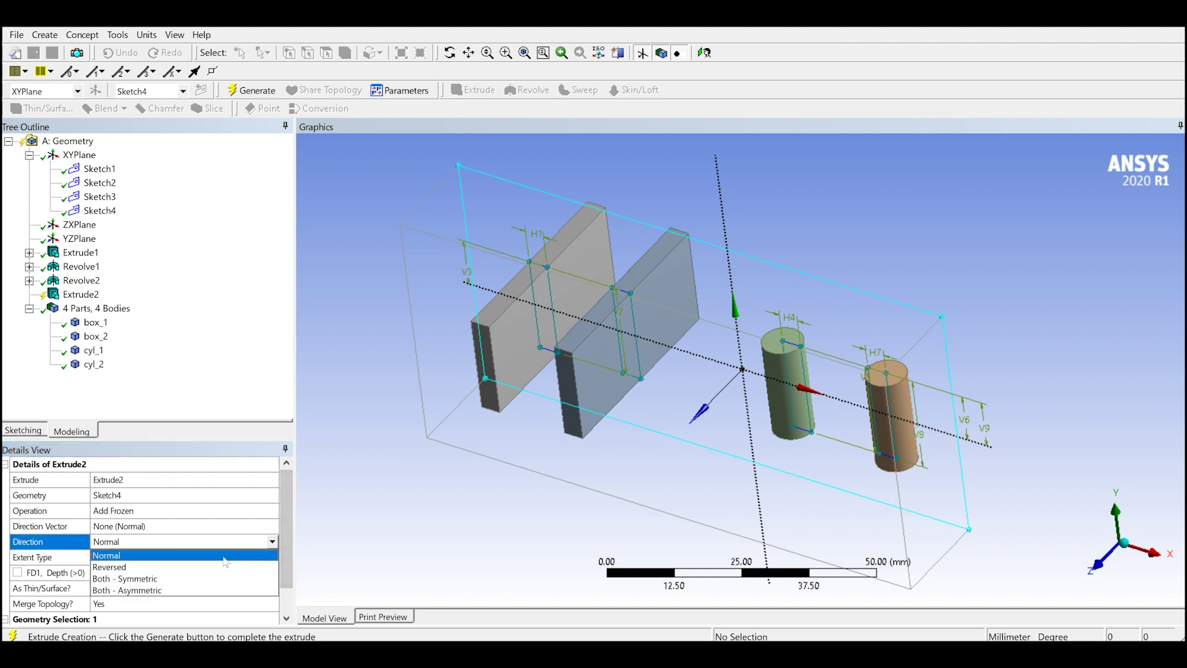
click(151, 579)
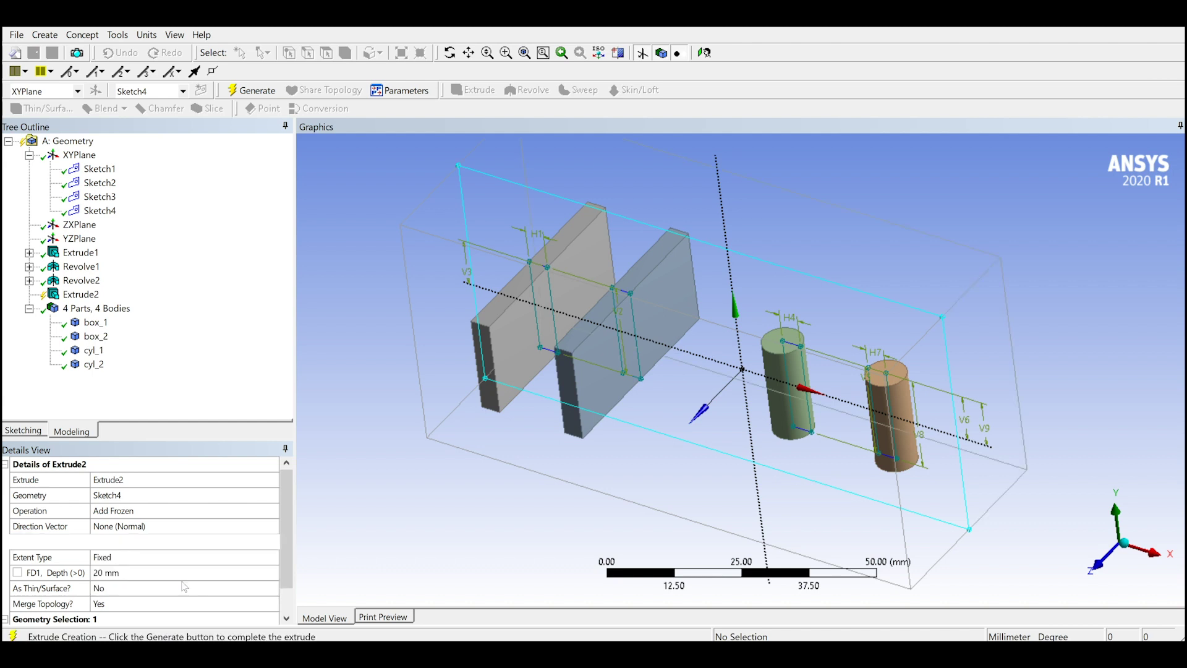
- Set the extrude depth to 30 mm and generate the enclosure body
click(136, 573)
text(25)
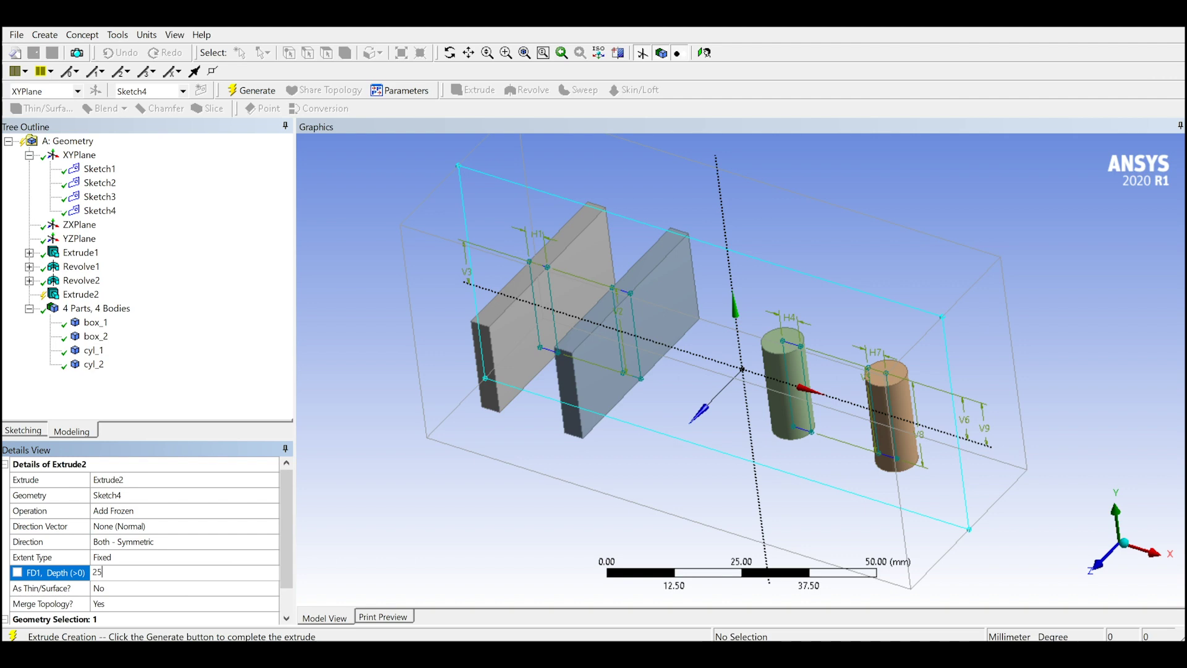
key(Return)
middle_drag(765, 368, 342, 542)
click(132, 572)
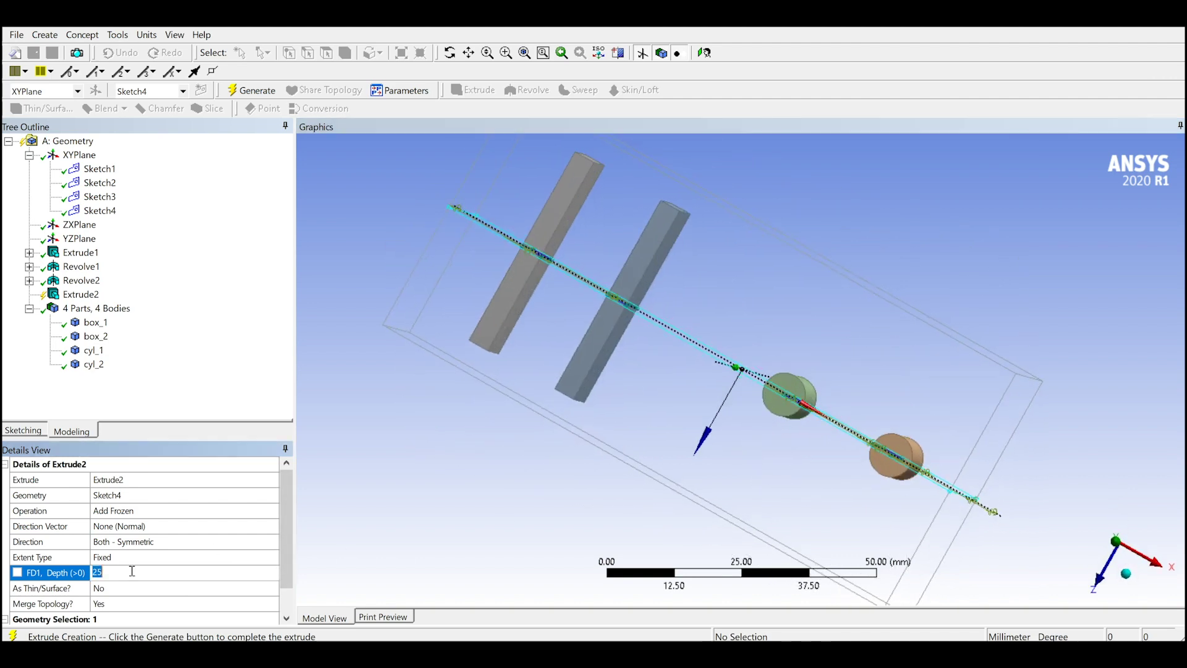
text(30)
key(Return)
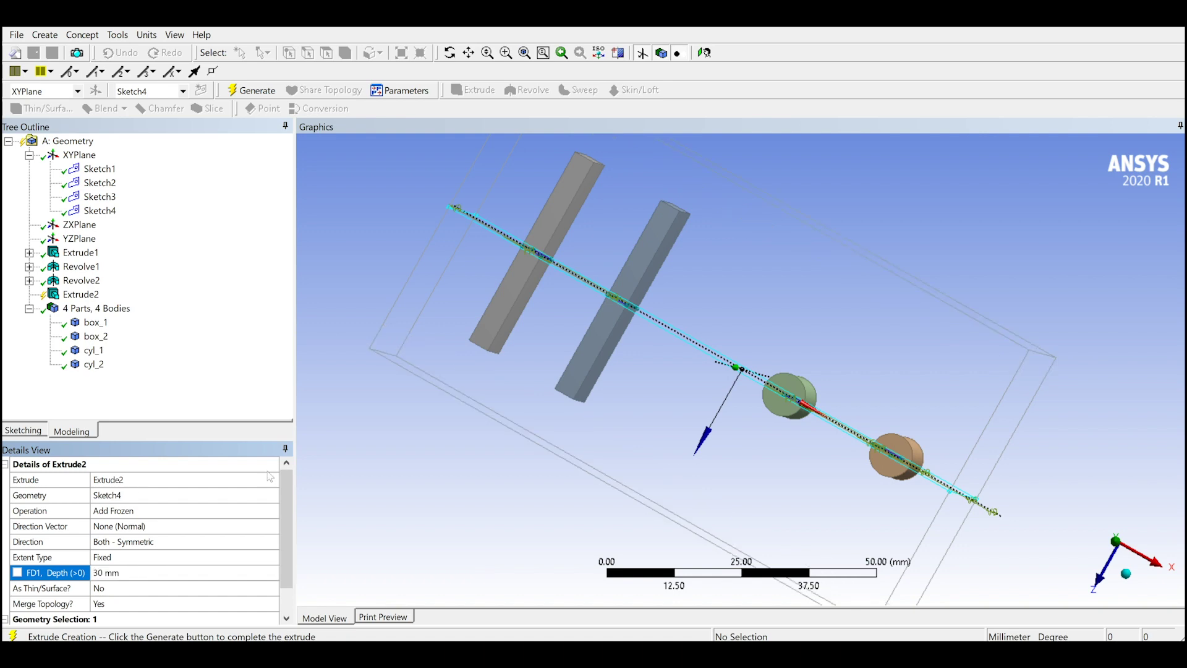
click(251, 91)
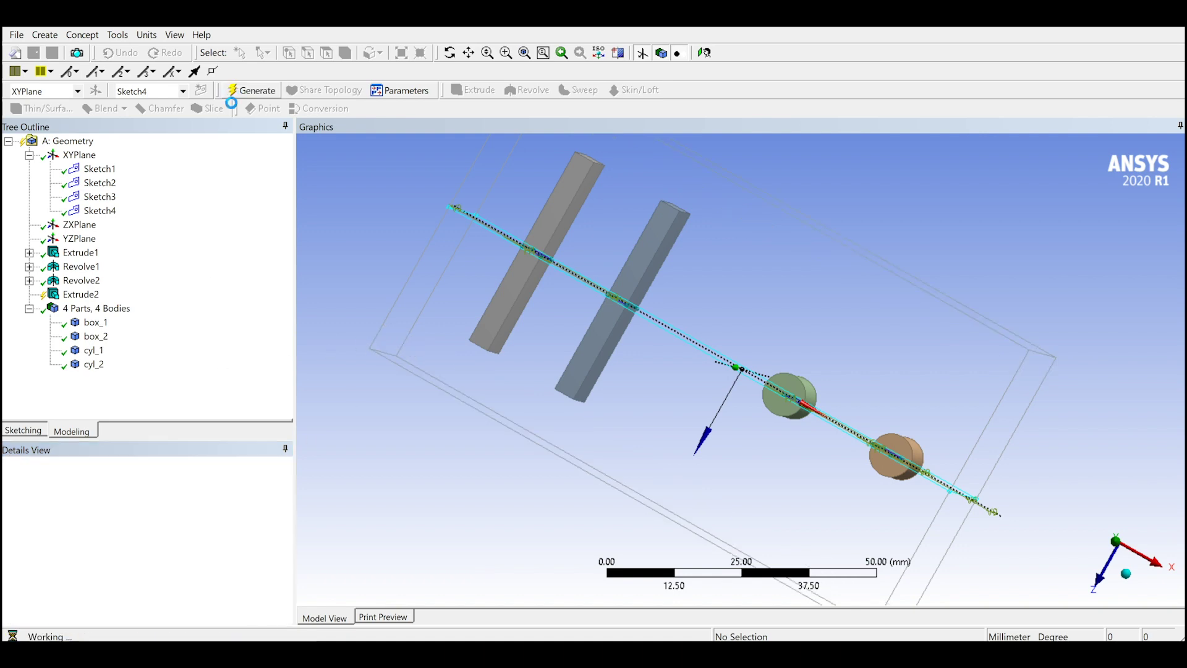
click(94, 379)
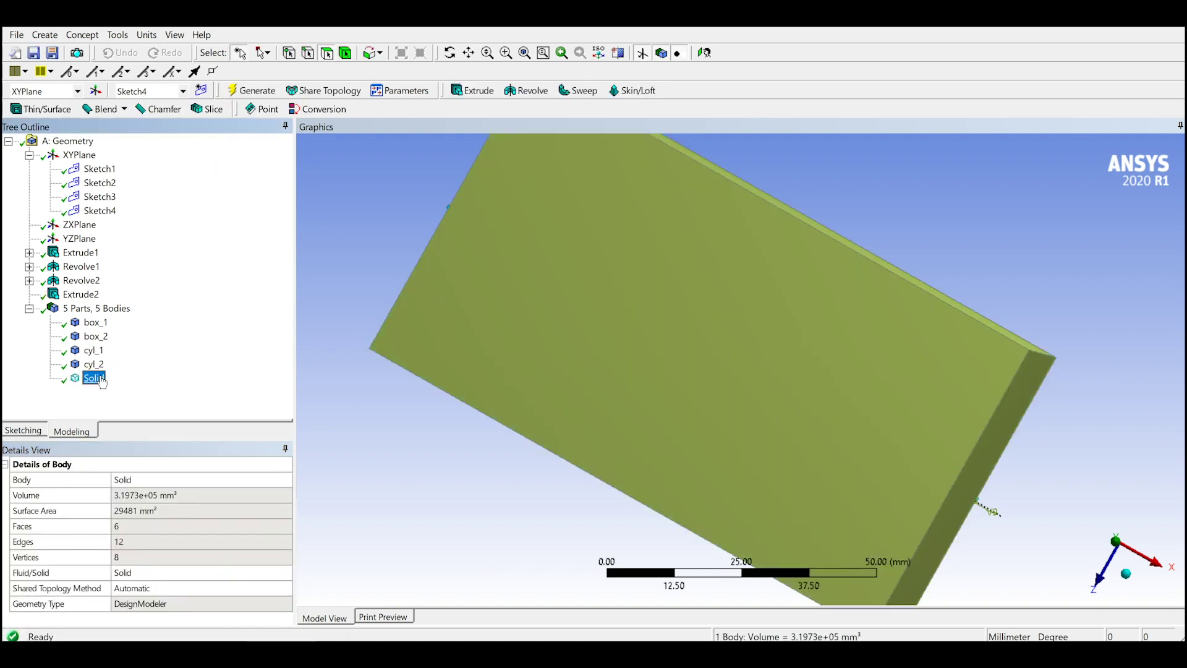
- Rename the enclosing Solid body to air
click(102, 382)
text(air)
key(Return)
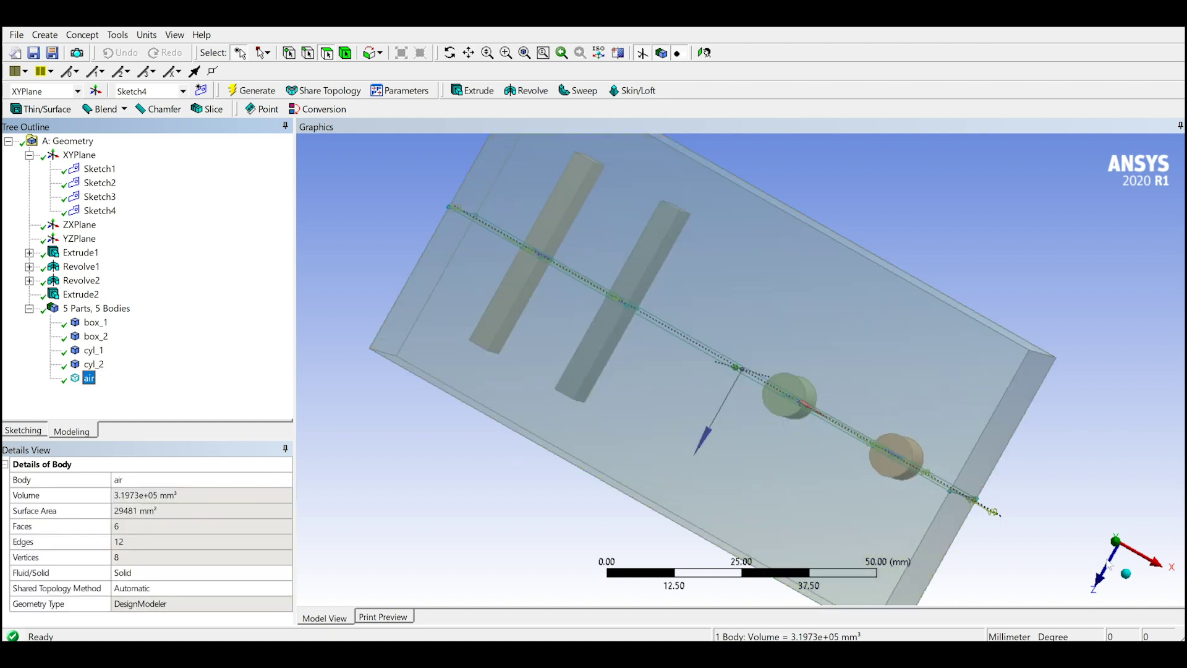
click(1126, 574)
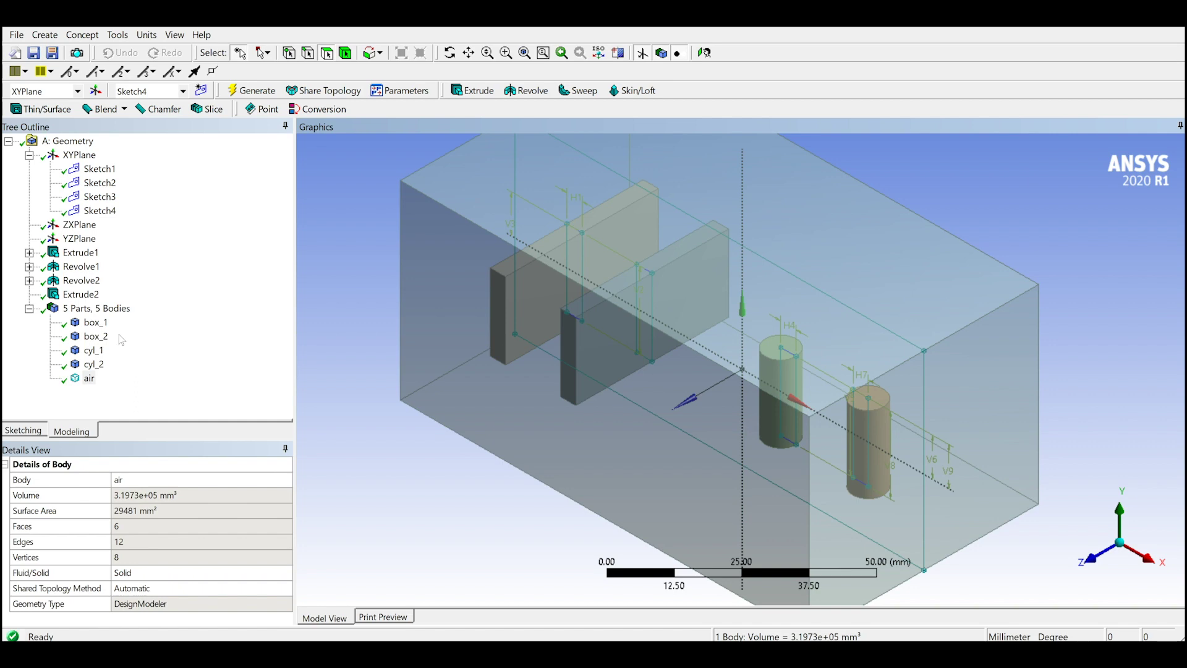
- Boolean-subtract box_1, box_2, cyl_1 and cyl_2 from air, preserving the tool bodies
click(47, 36)
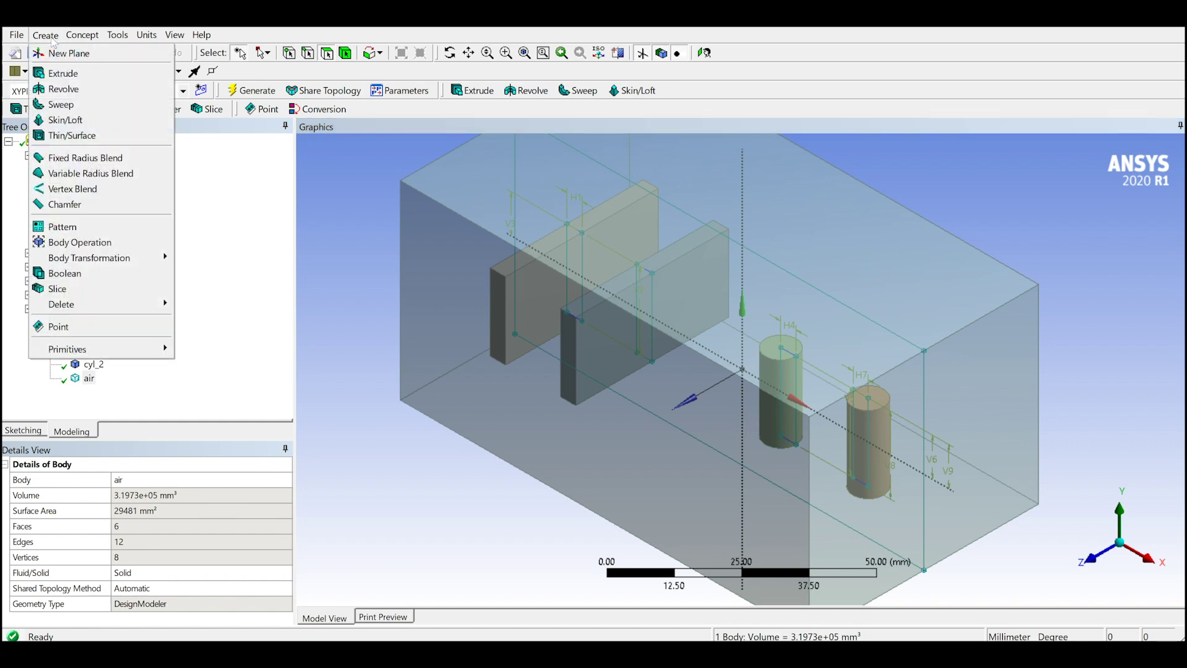
click(79, 276)
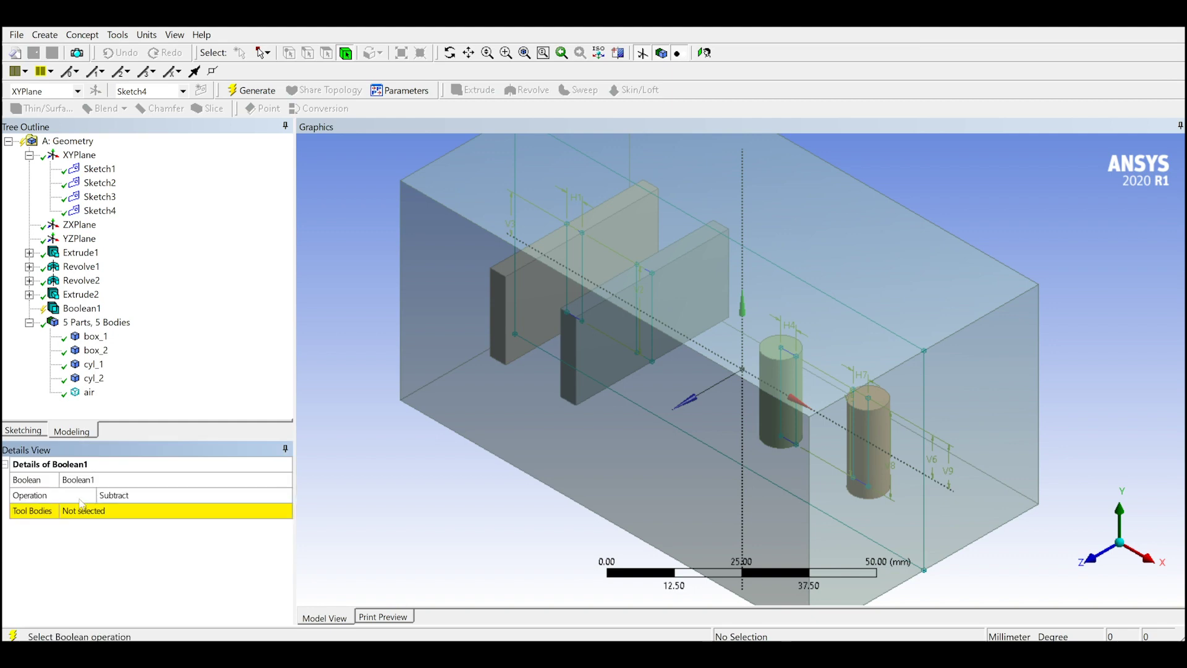
click(132, 511)
click(445, 346)
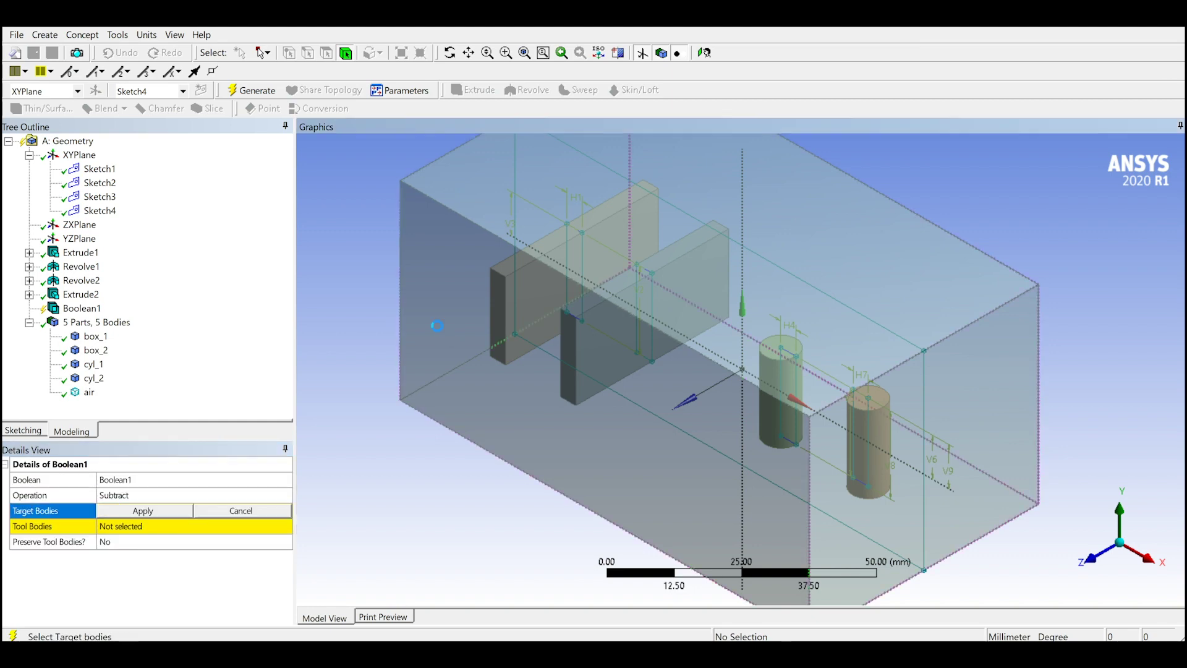
click(116, 513)
click(125, 525)
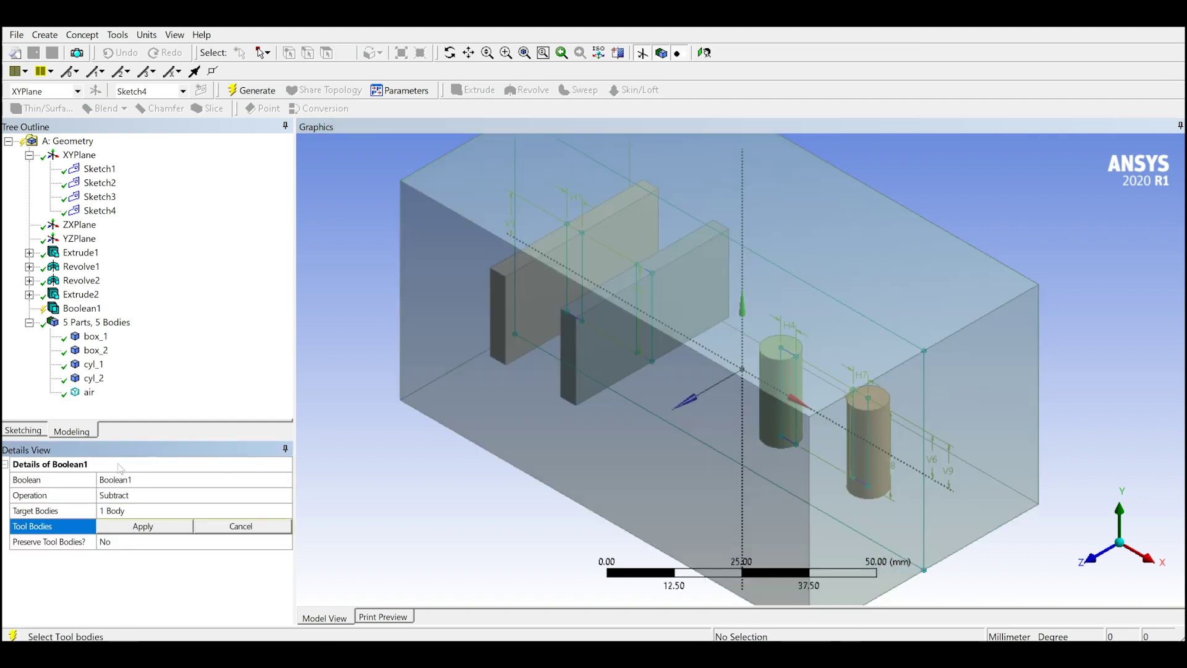
click(96, 382)
shift+click(93, 336)
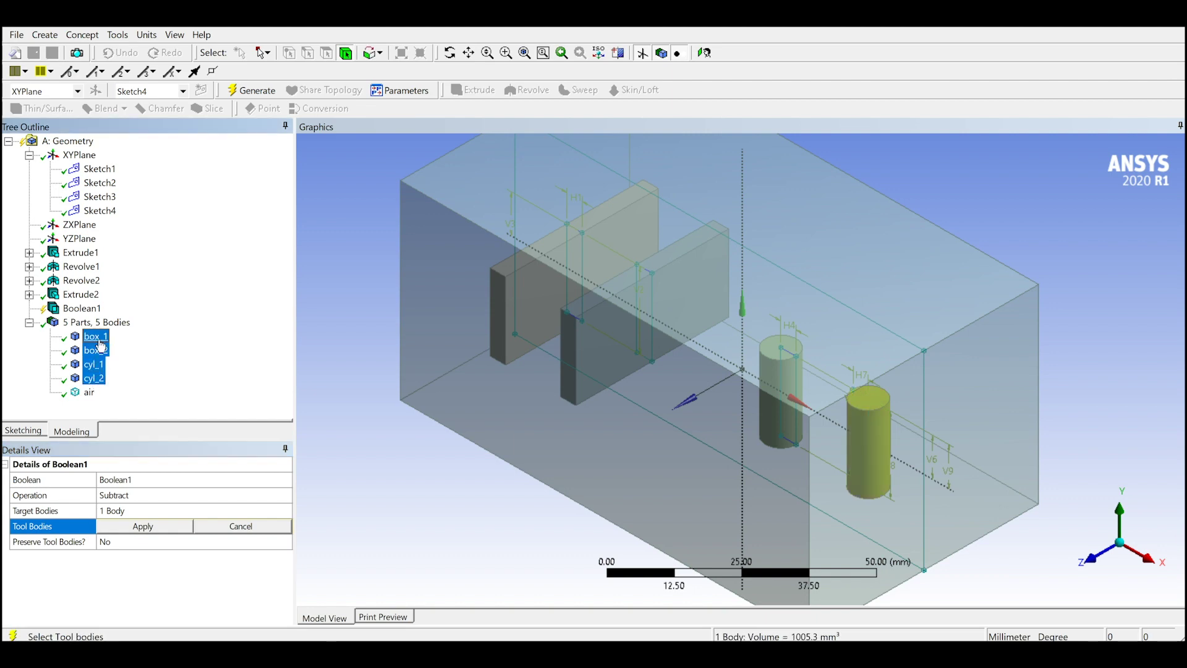
click(143, 526)
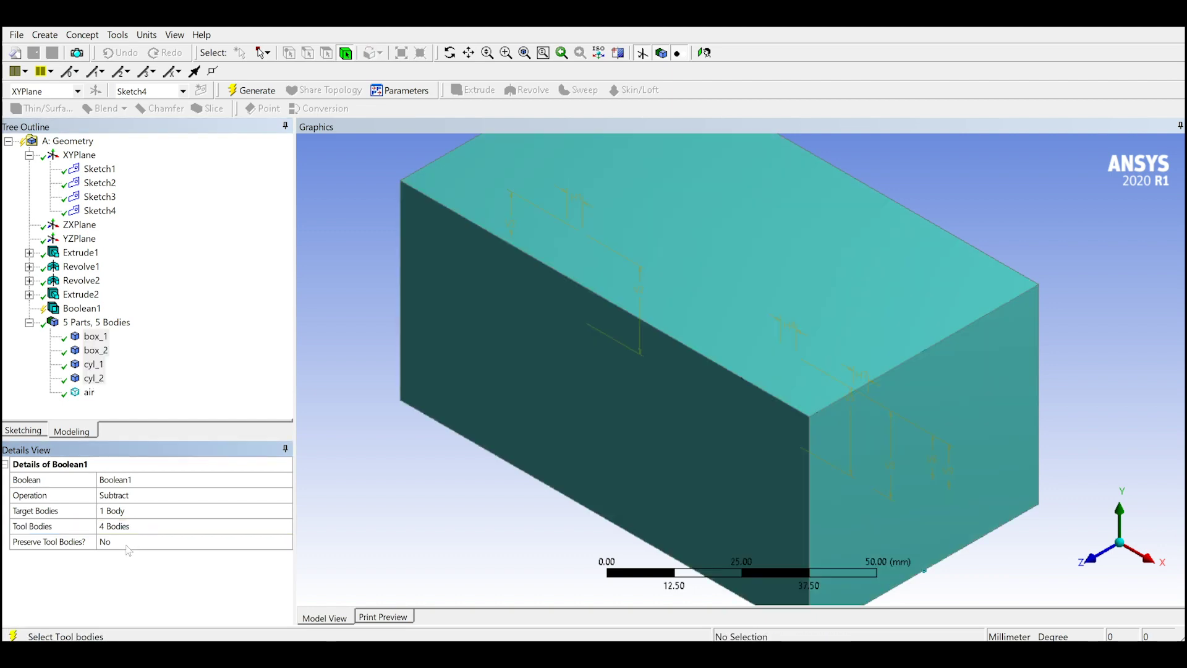
double_click(126, 544)
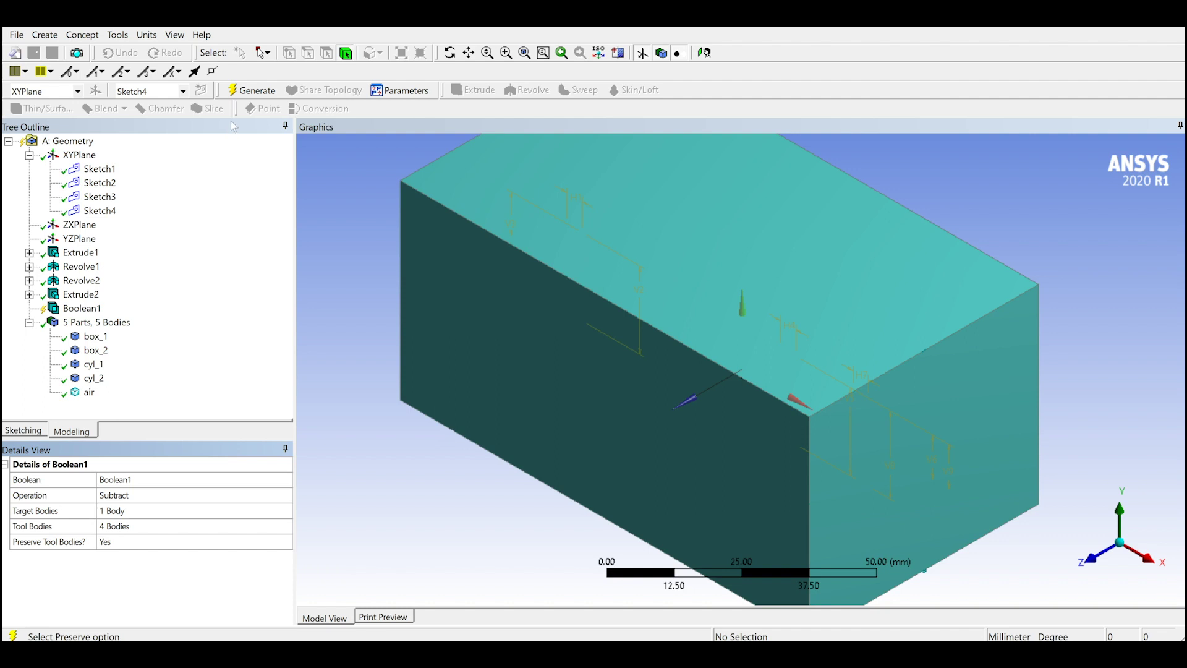
click(241, 94)
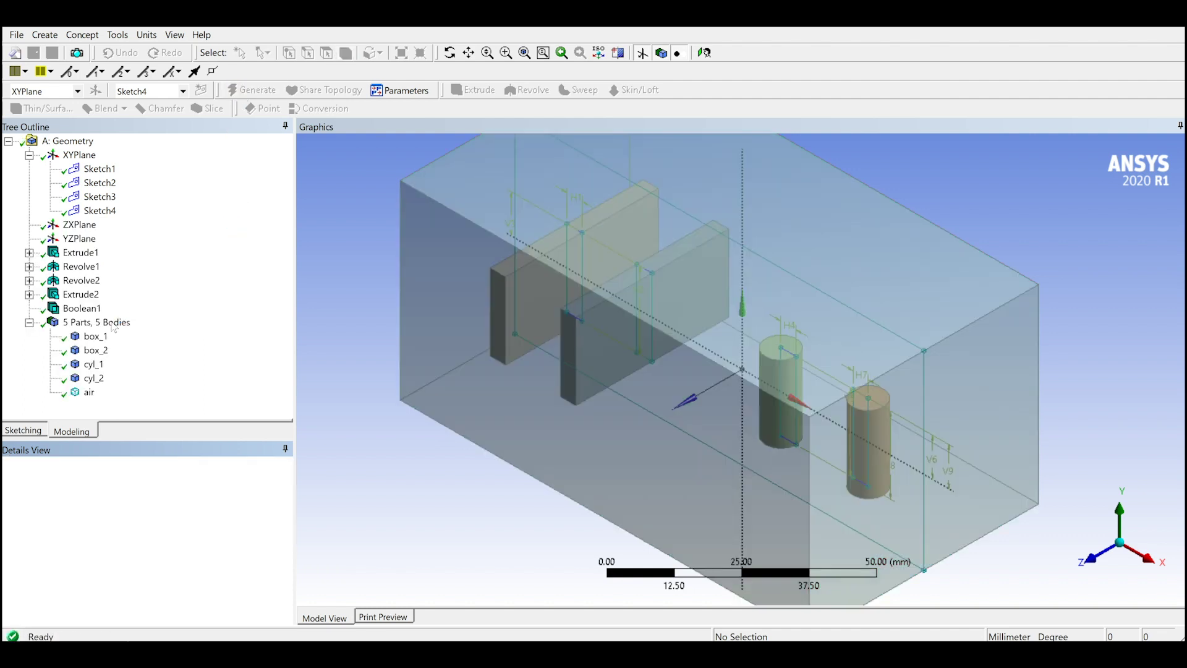
click(96, 336)
shift+click(86, 392)
- Combine the five bodies into one part with Form New Part and close DesignModeler
right_click(86, 392)
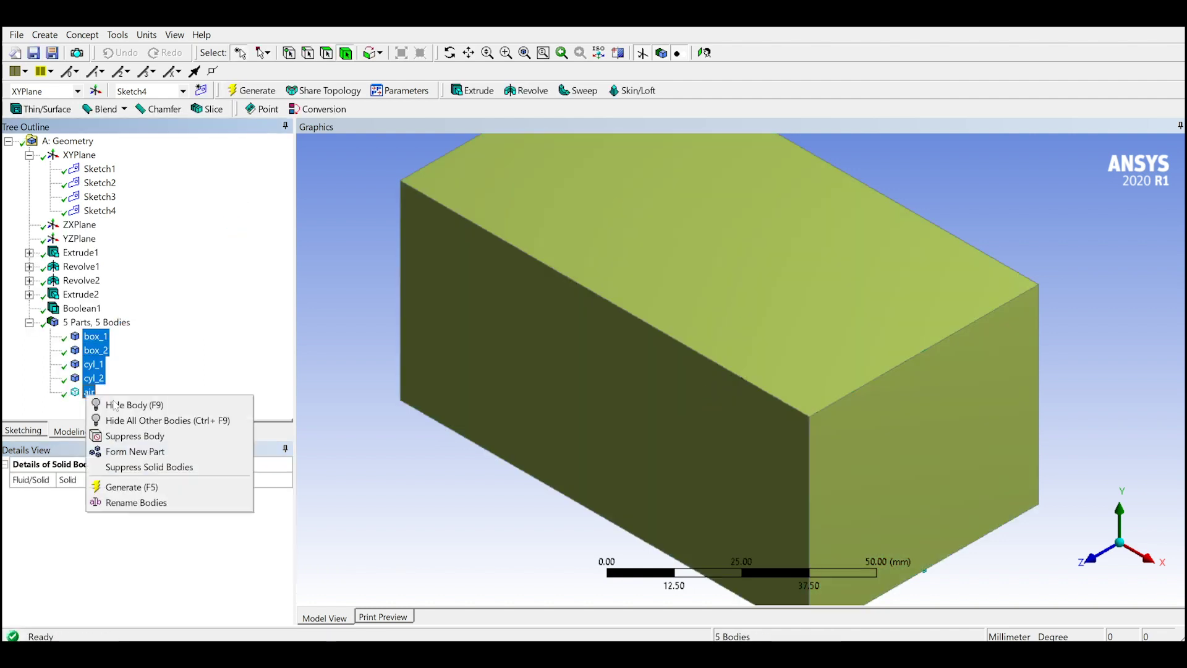
click(142, 452)
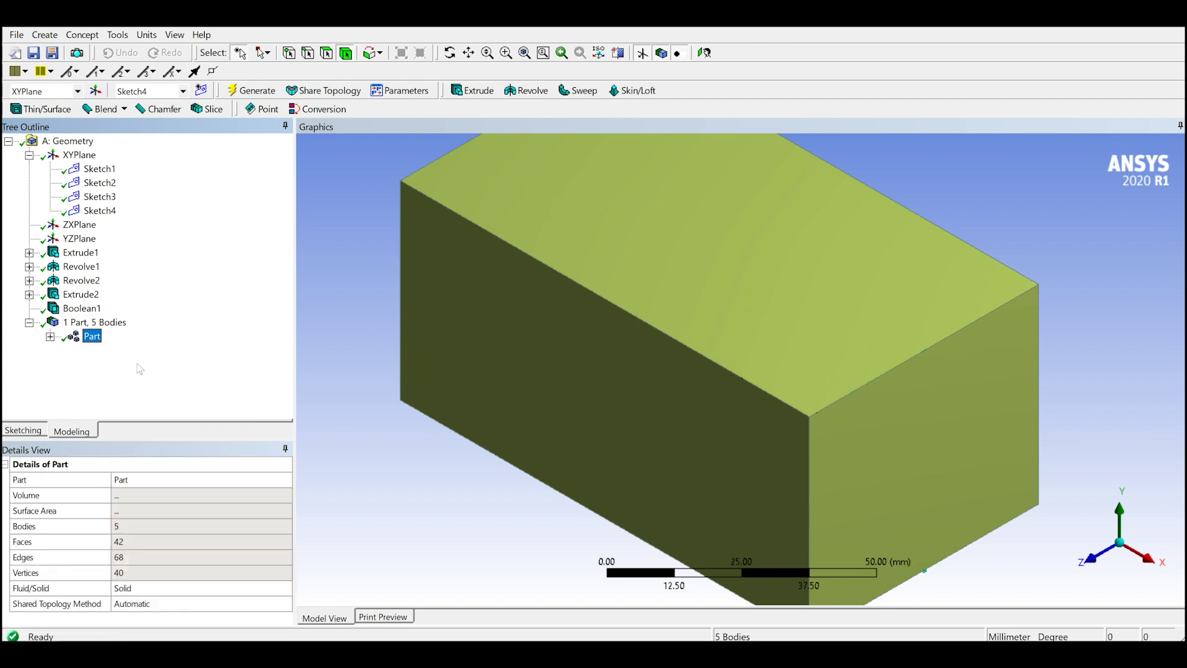
click(1020, 190)
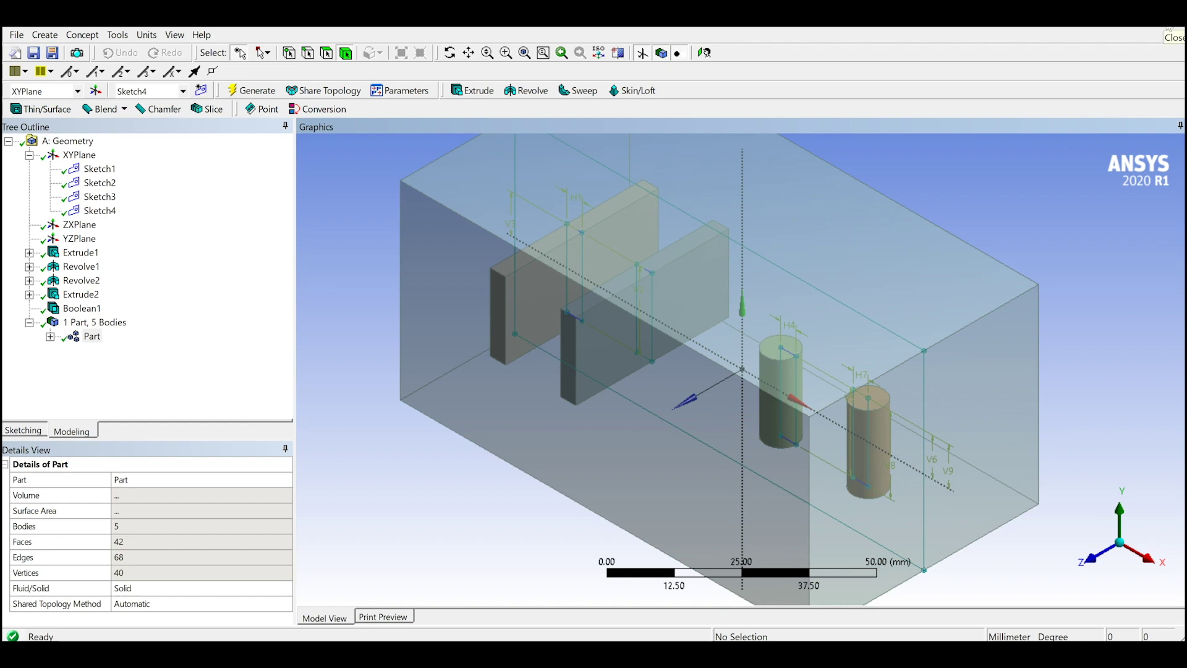
click(1170, 29)
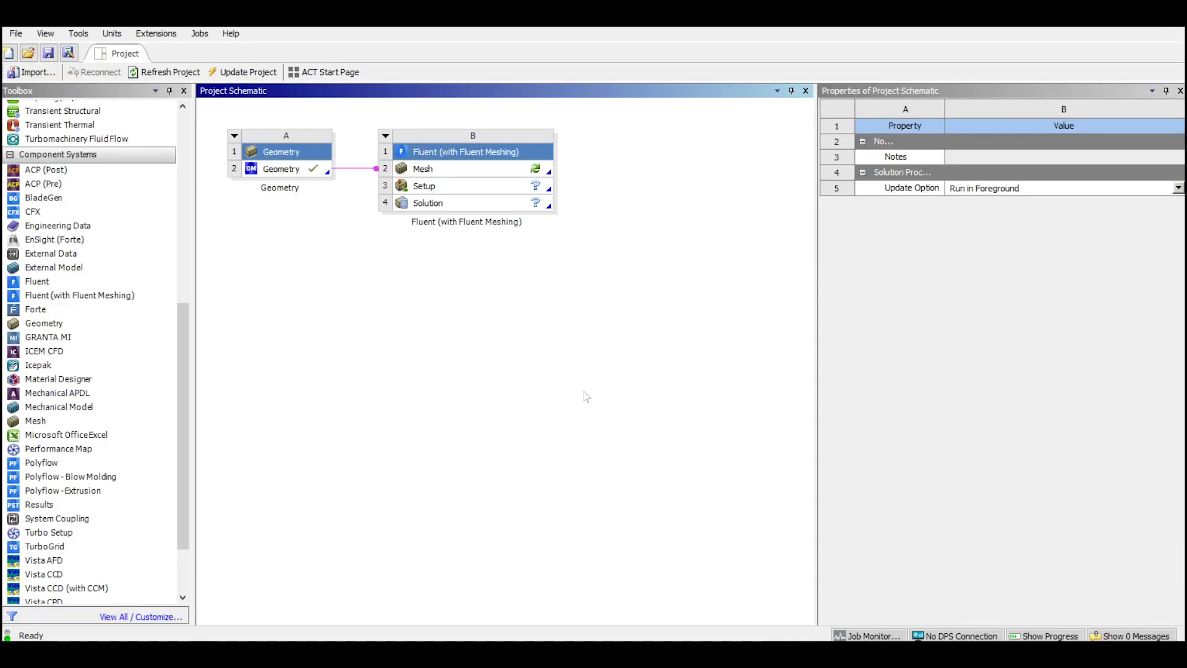
- Change the Mesh cell's CAD Import Units property from m to mm
click(460, 174)
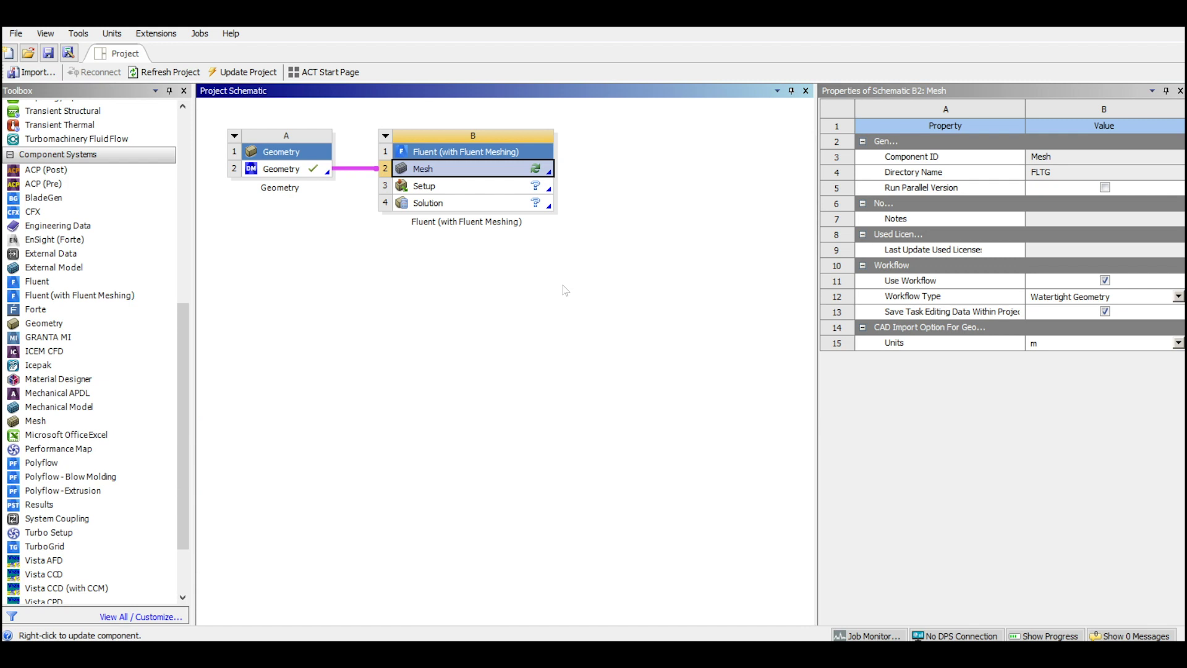
click(59, 35)
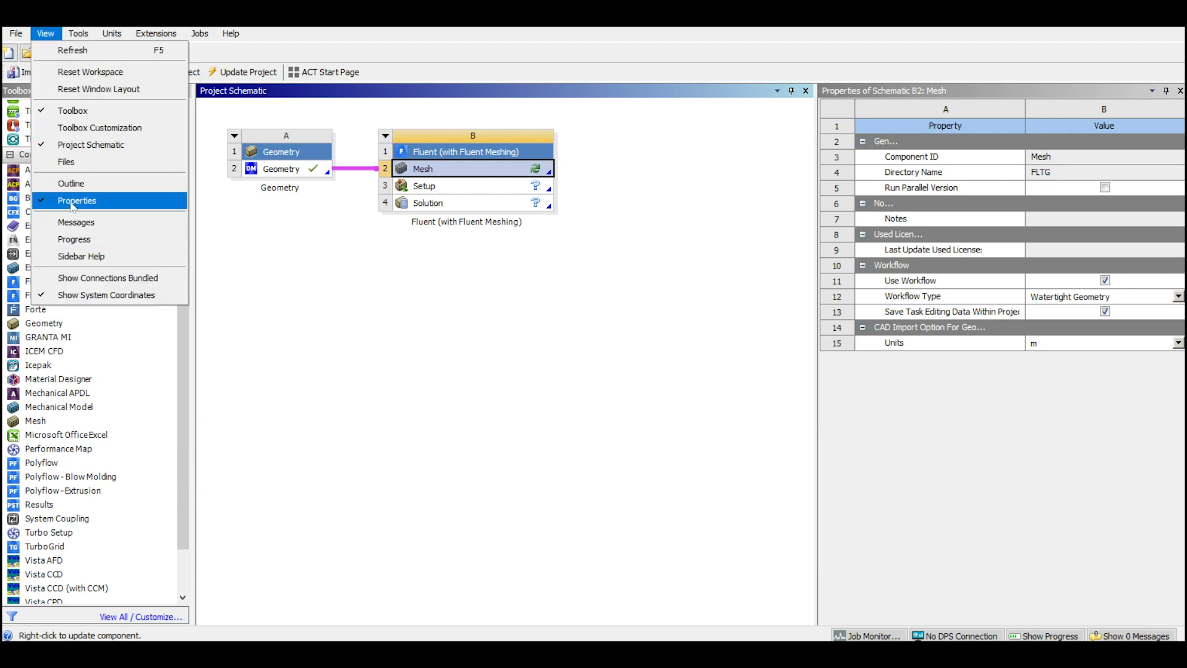
click(109, 208)
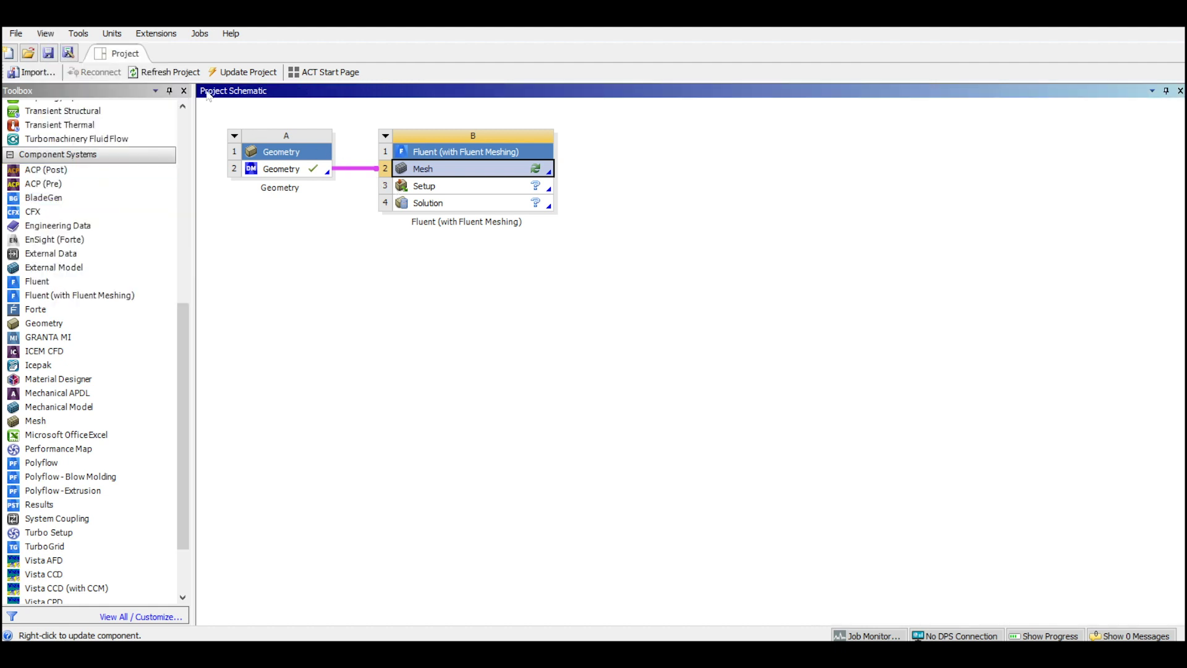
click(47, 34)
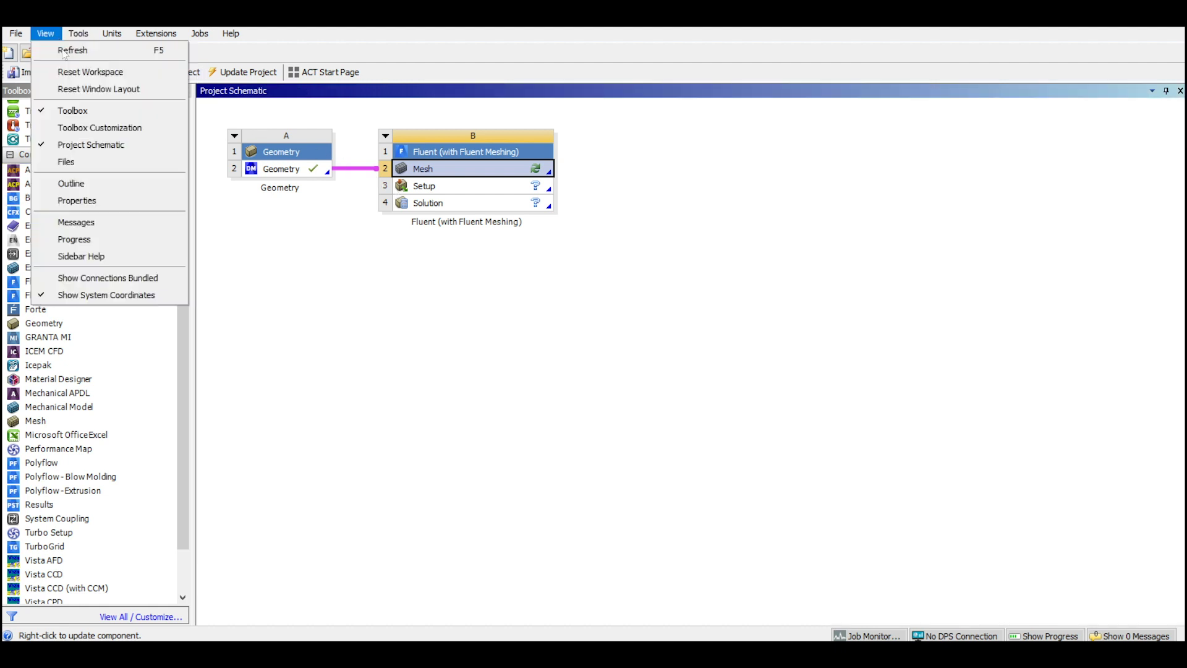
click(72, 206)
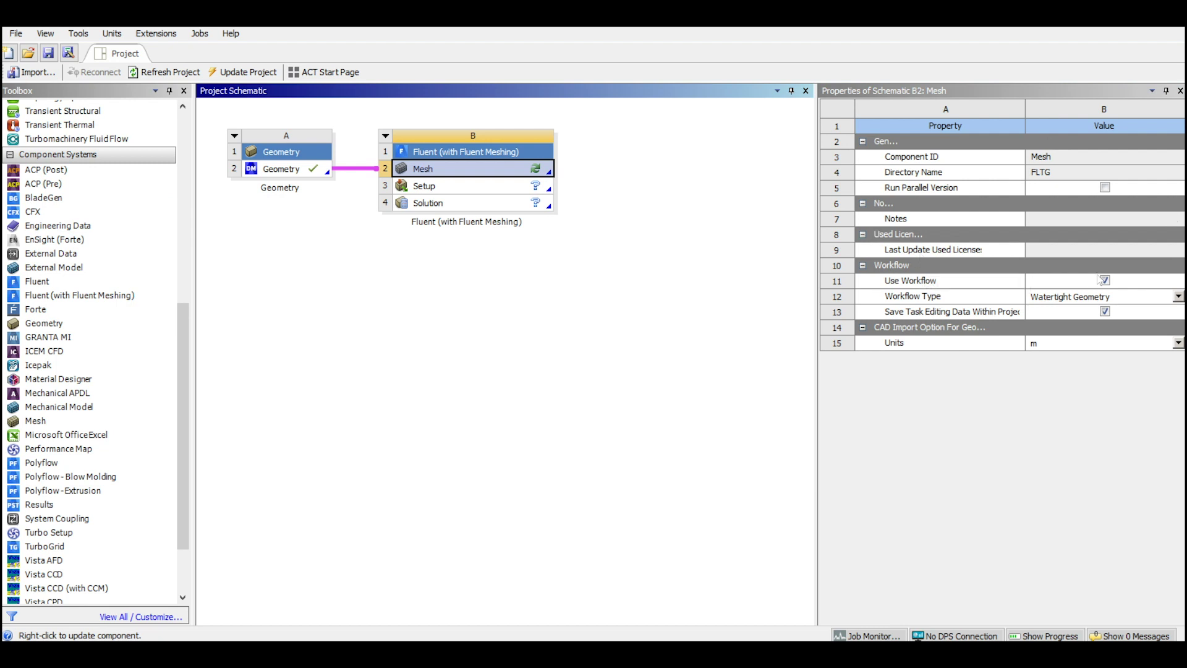
click(1100, 345)
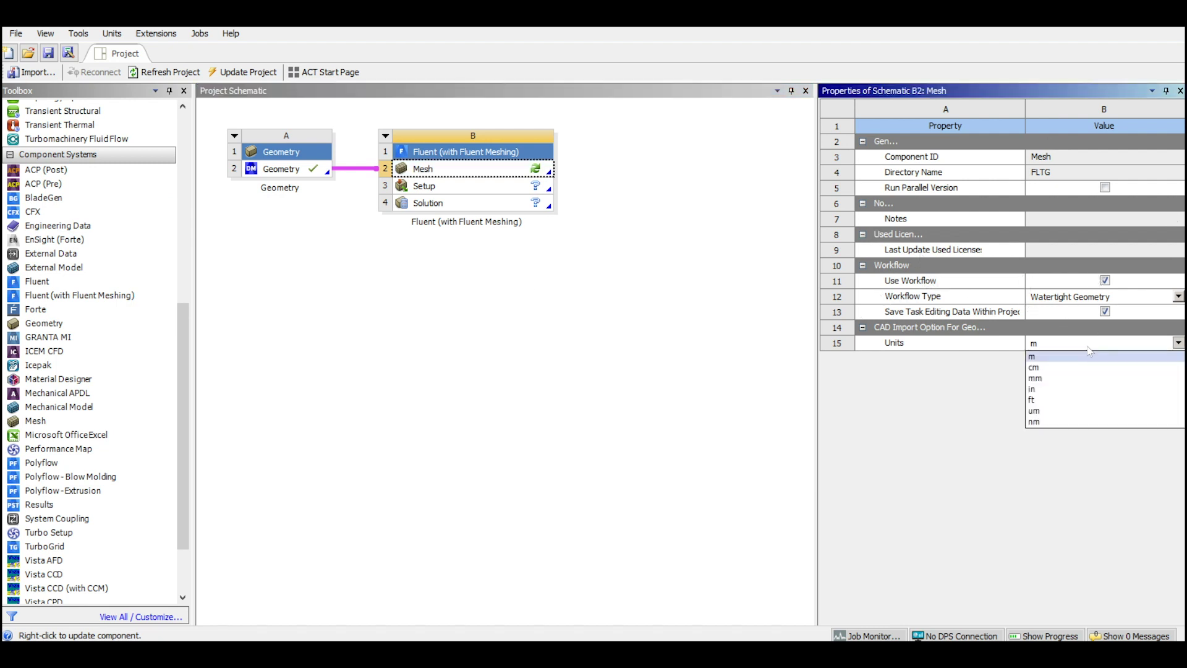
click(1054, 379)
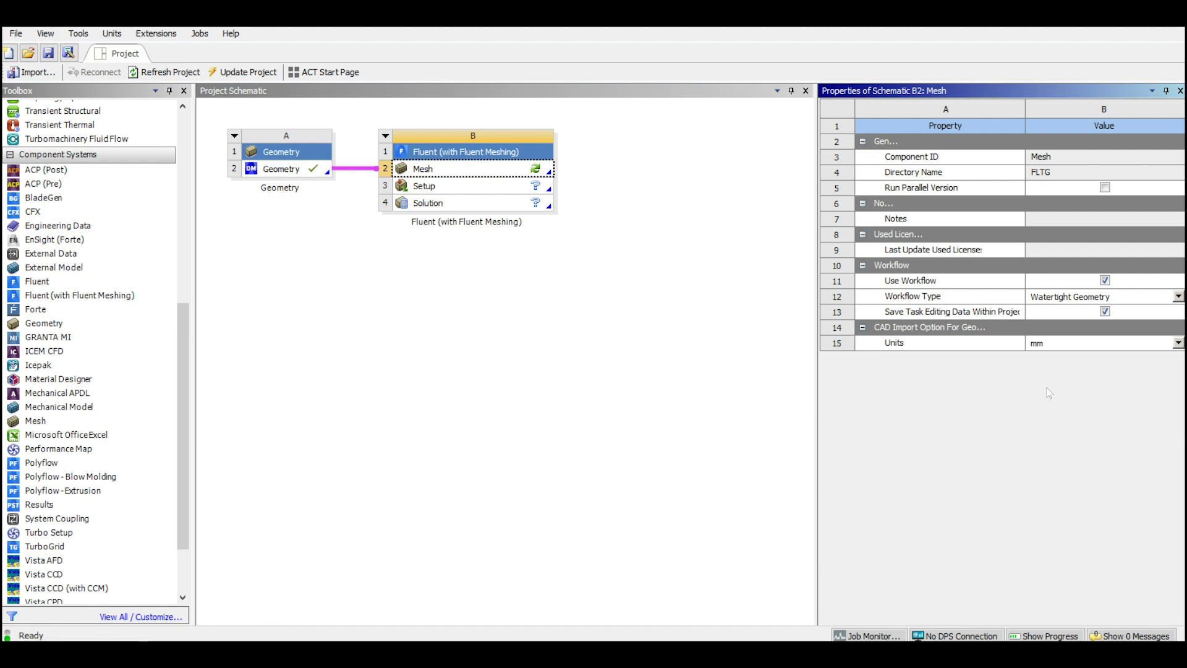
- Launch Fluent Meshing with 4 meshing processes and 4 solver processes
double_click(483, 175)
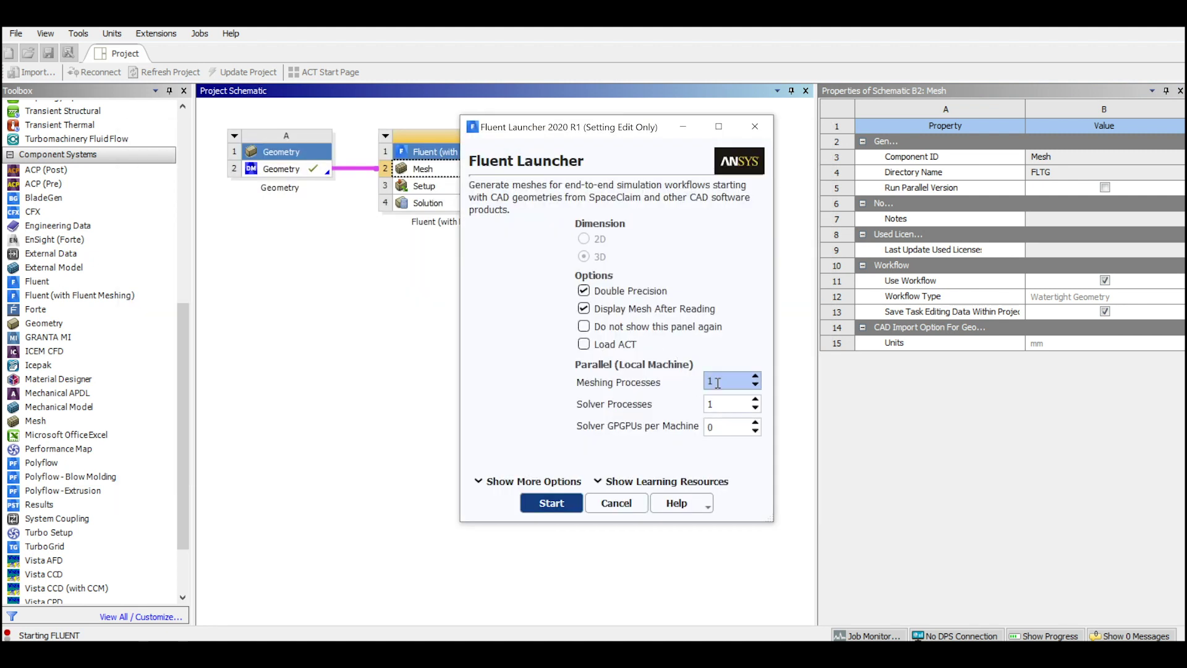
double_click(711, 382)
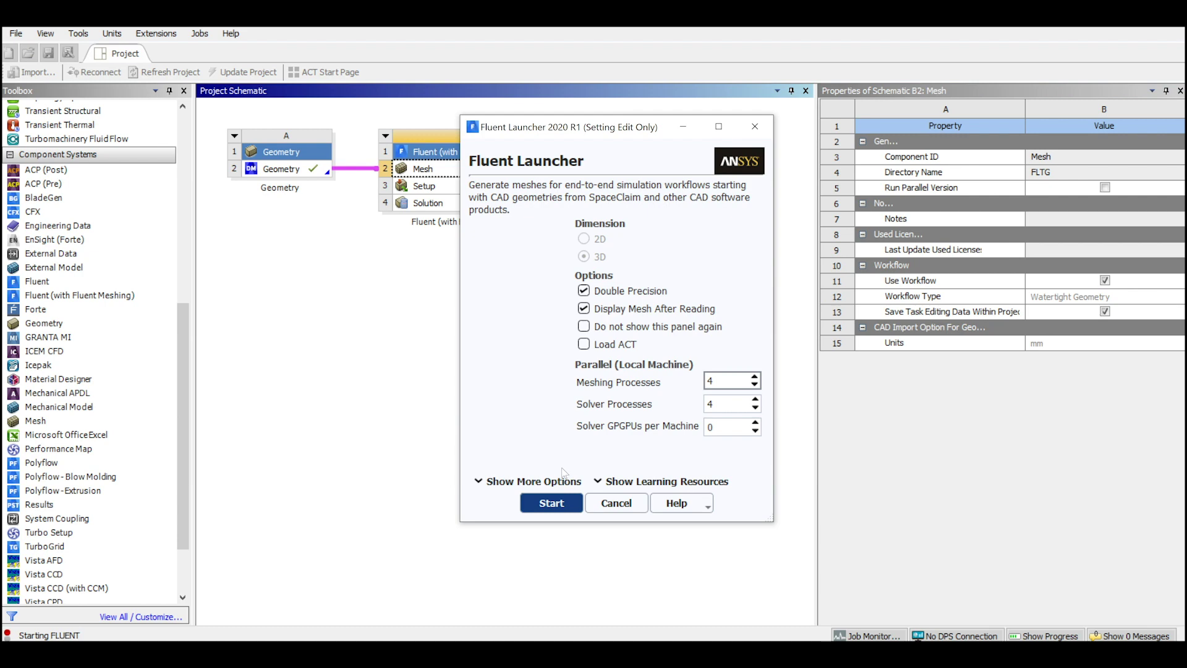
click(559, 502)
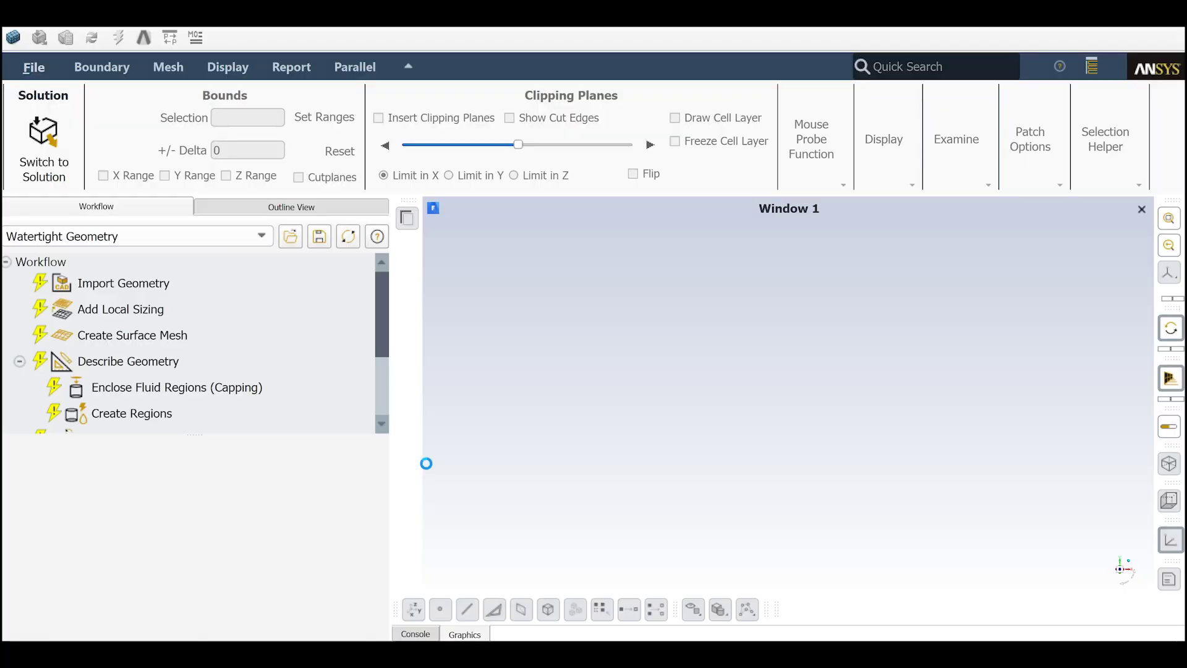
- Import Geom-2.agdb with units kept at mm
click(220, 291)
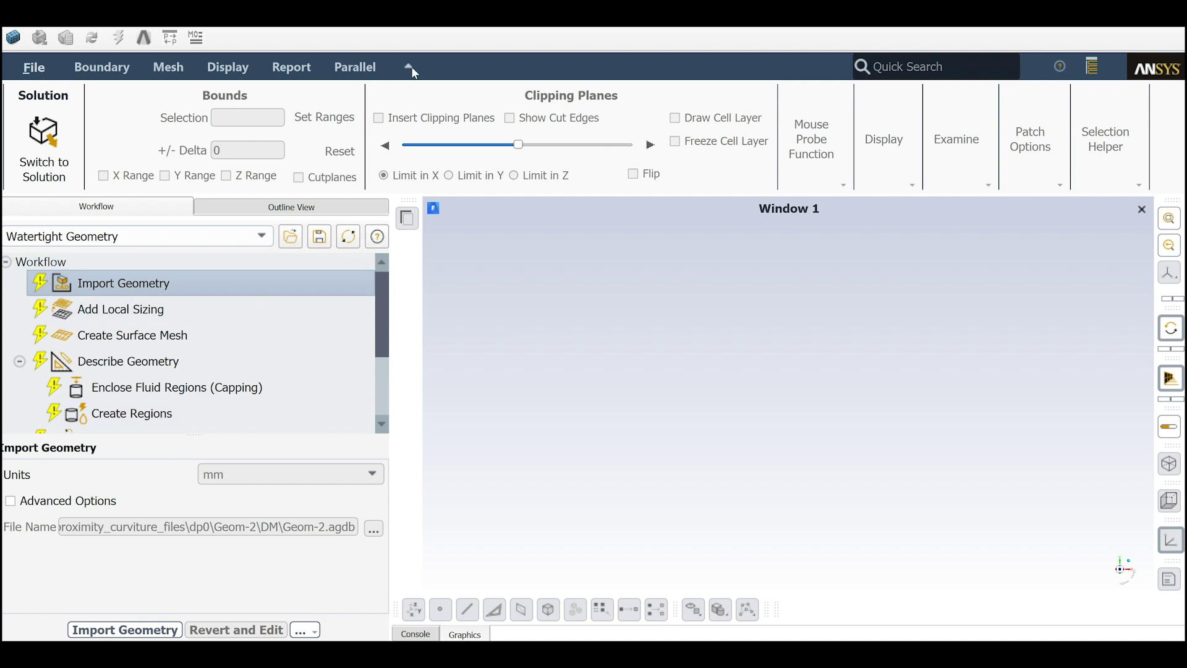
click(125, 629)
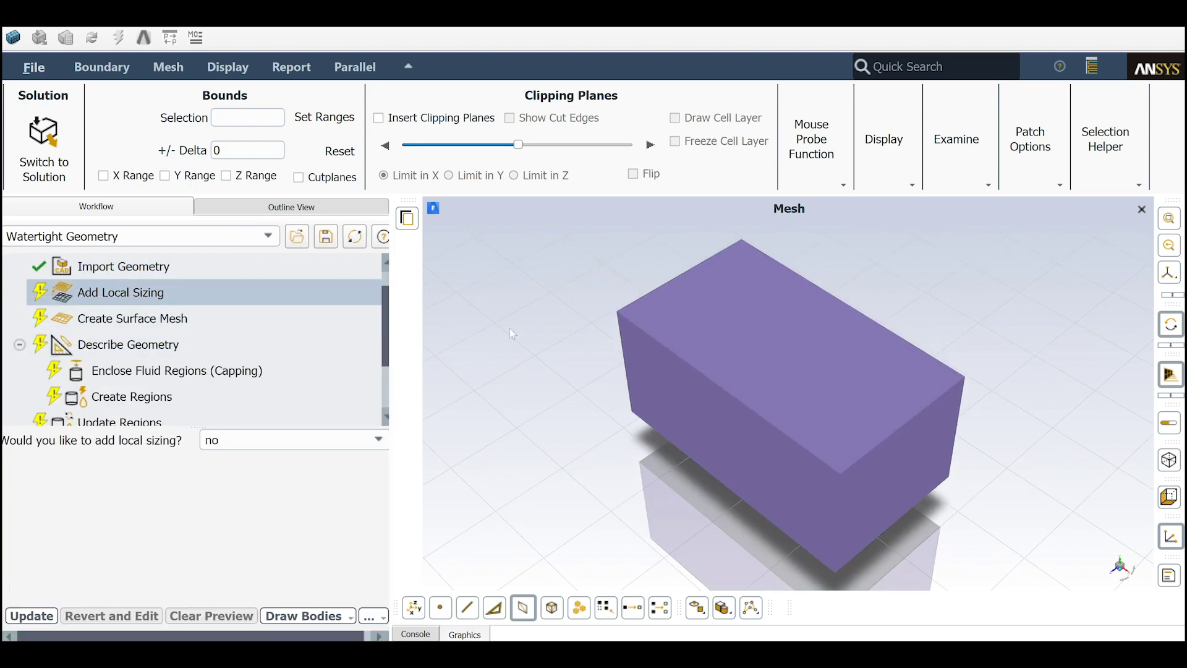
- Clip the model in Z and zoom in to reveal the inner box and cylinders
click(433, 118)
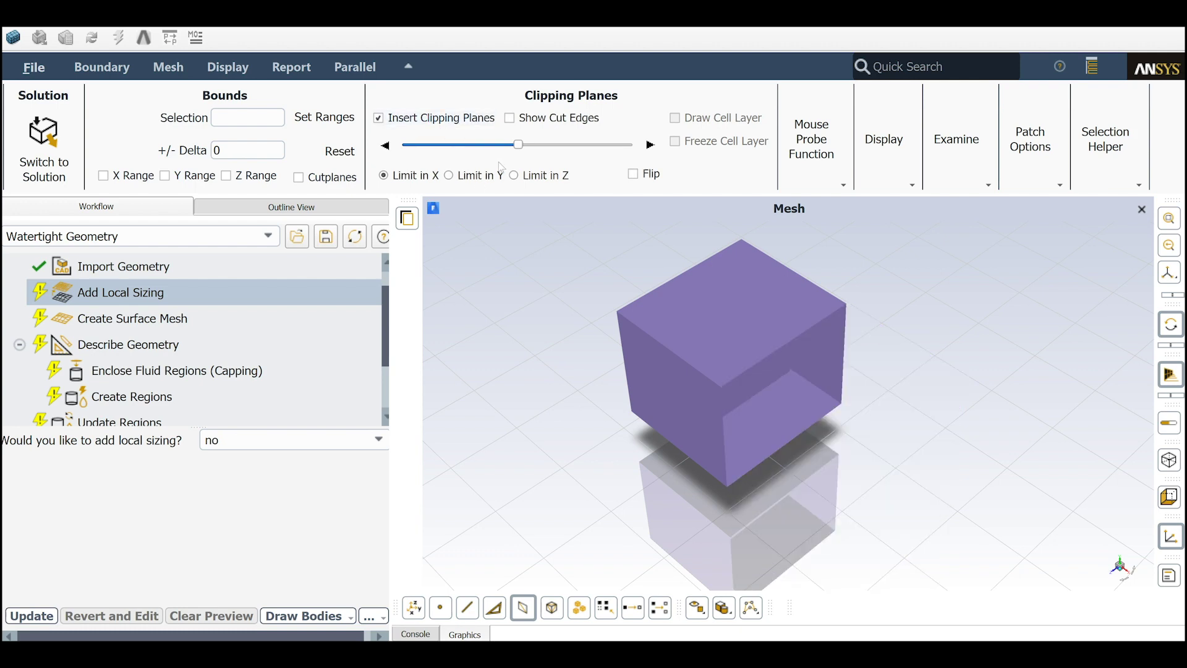
click(537, 177)
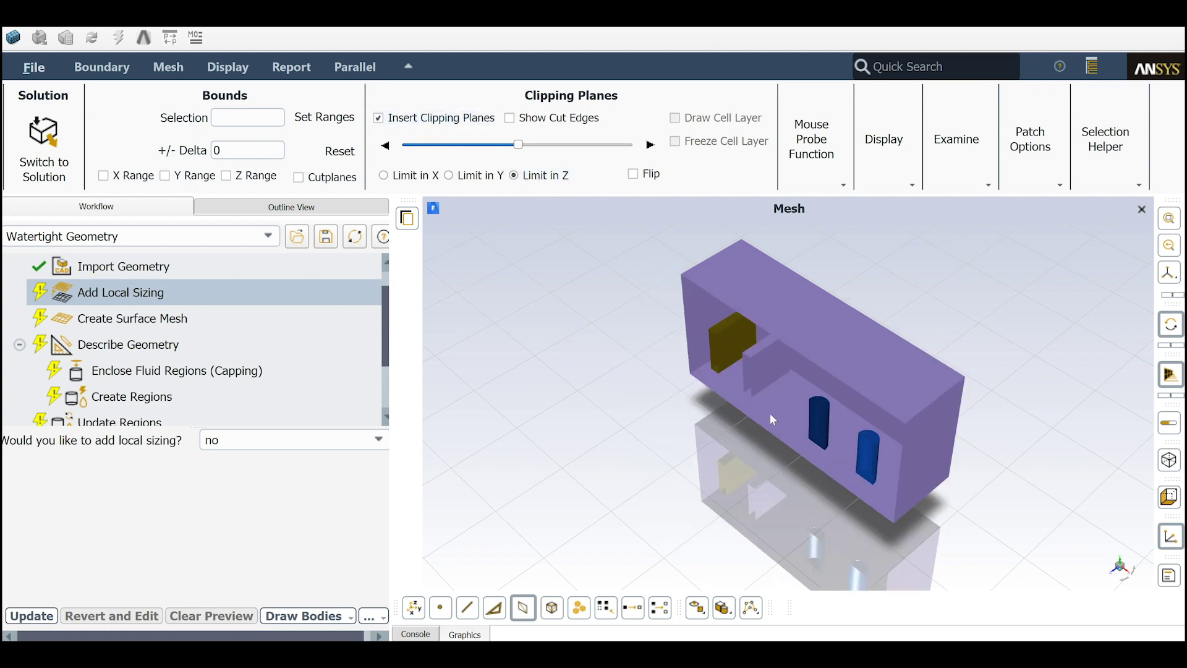
scroll(788, 422, up, 4)
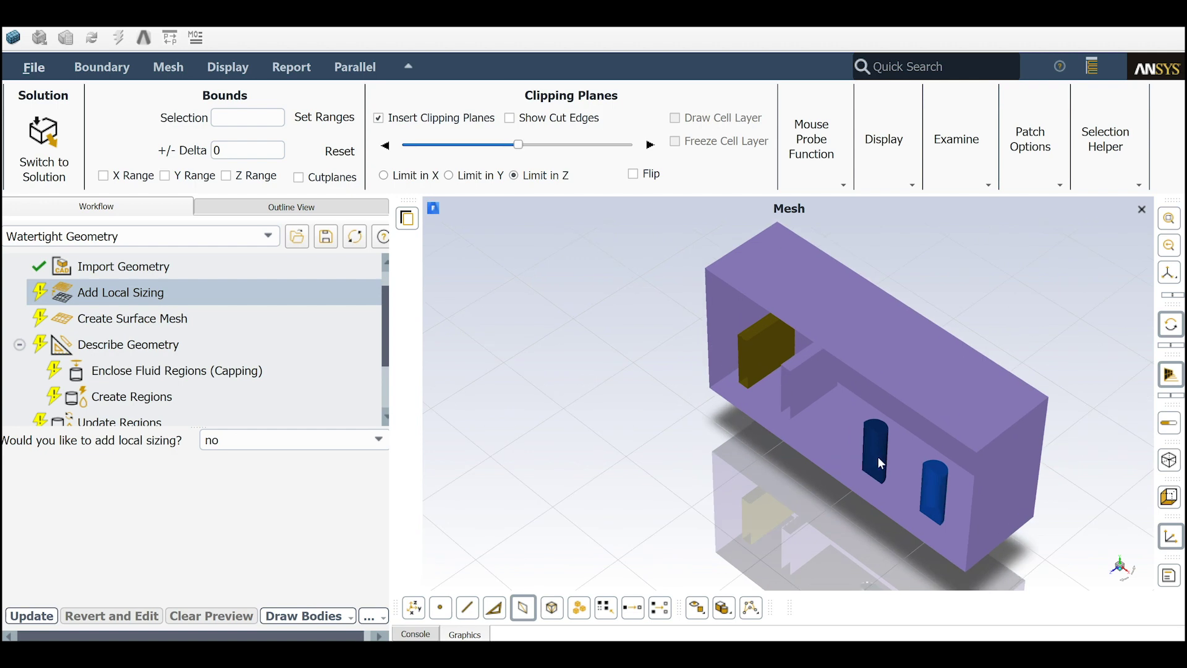
scroll(964, 491, up, 2)
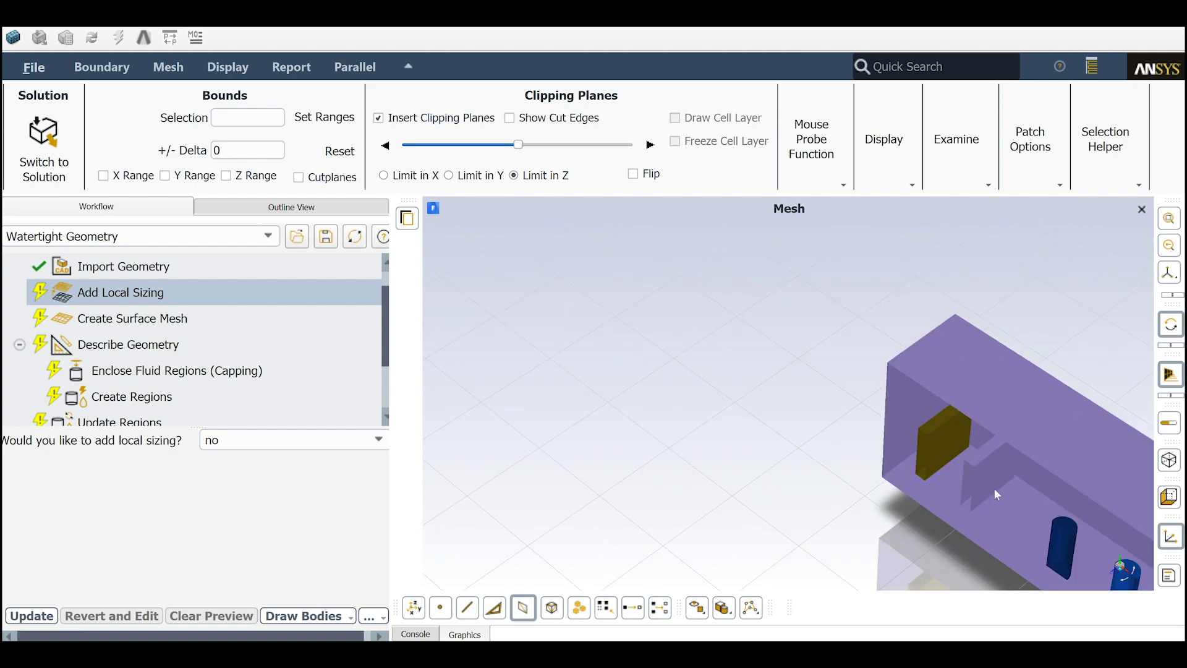
scroll(810, 385, up, 2)
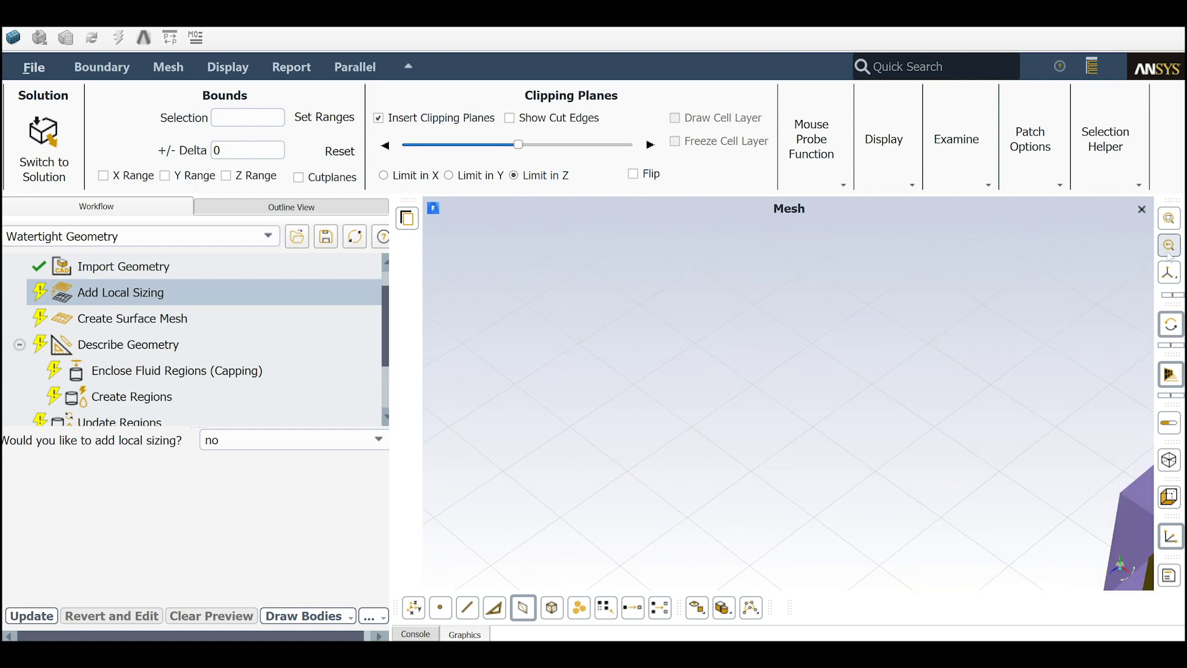
click(1169, 219)
scroll(930, 462, up, 3)
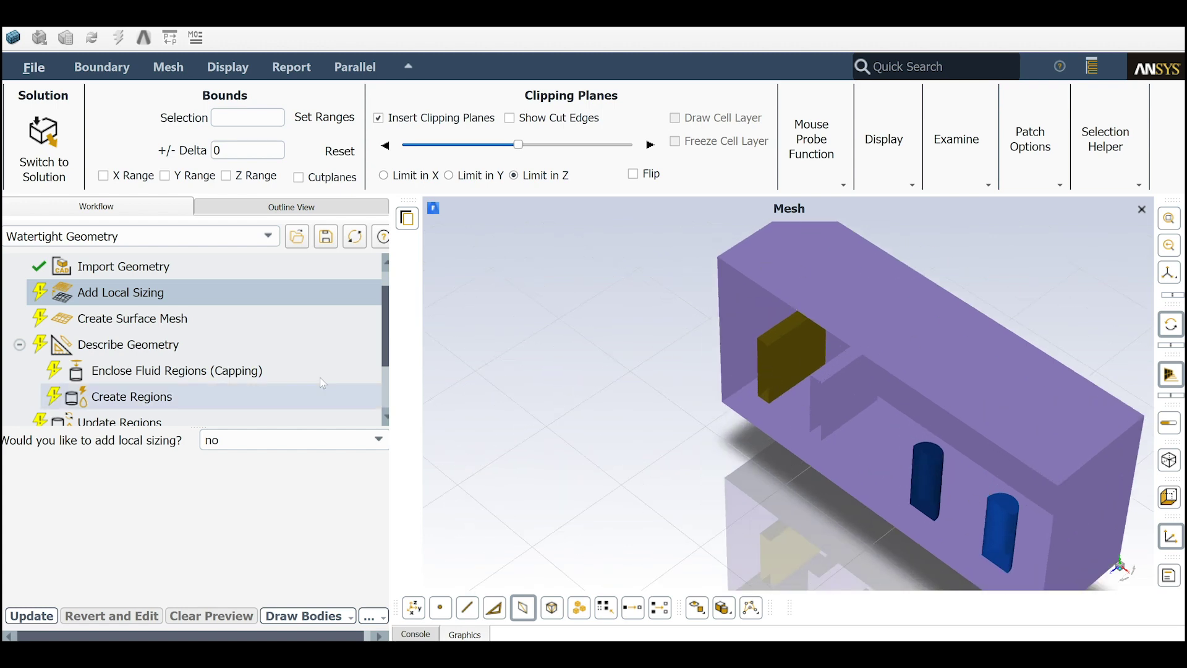
click(228, 440)
- Add proximity_1, a Proximity sizing on part:box_1 edges with 8 cells per gap
click(238, 458)
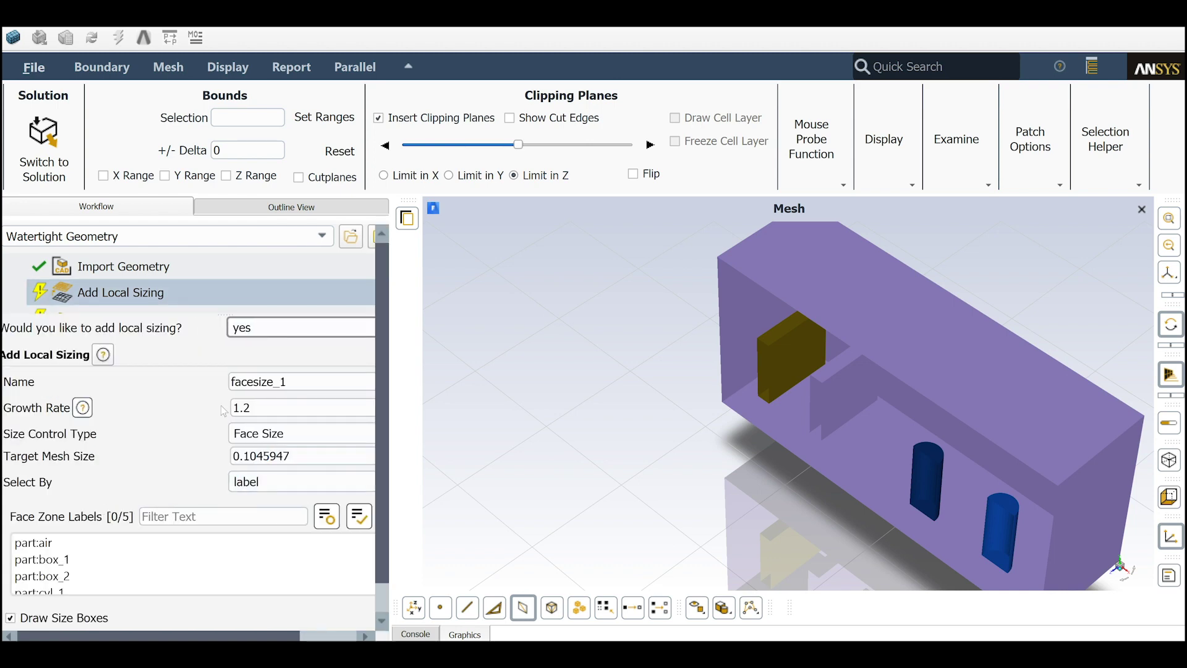
click(282, 439)
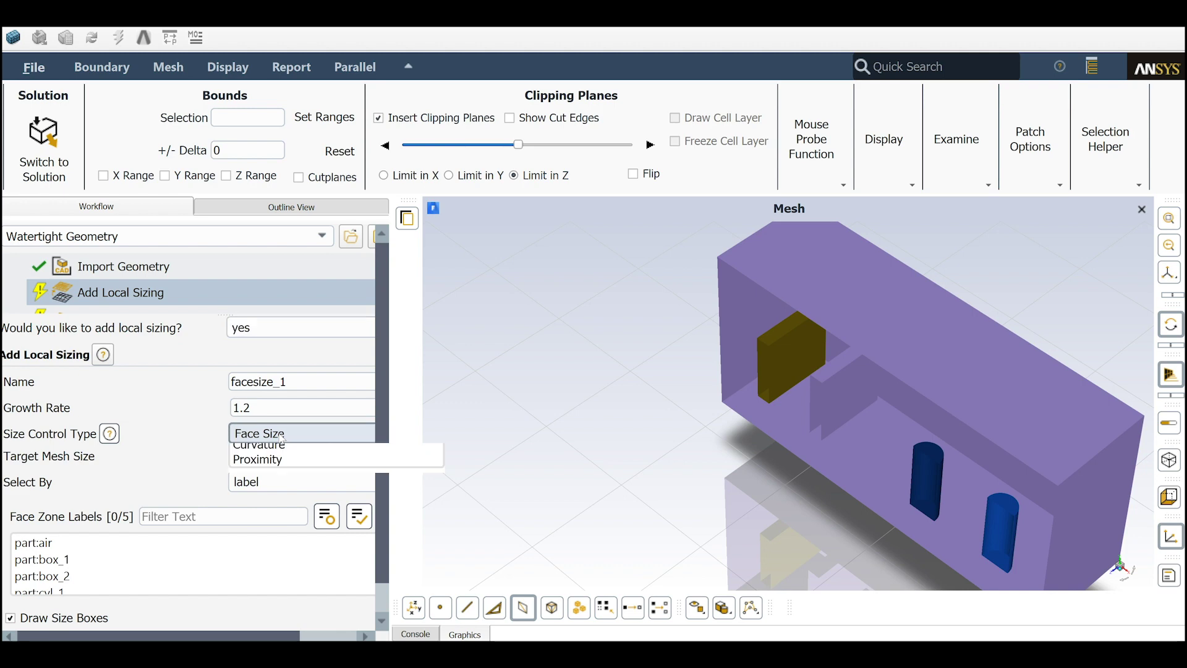
click(282, 527)
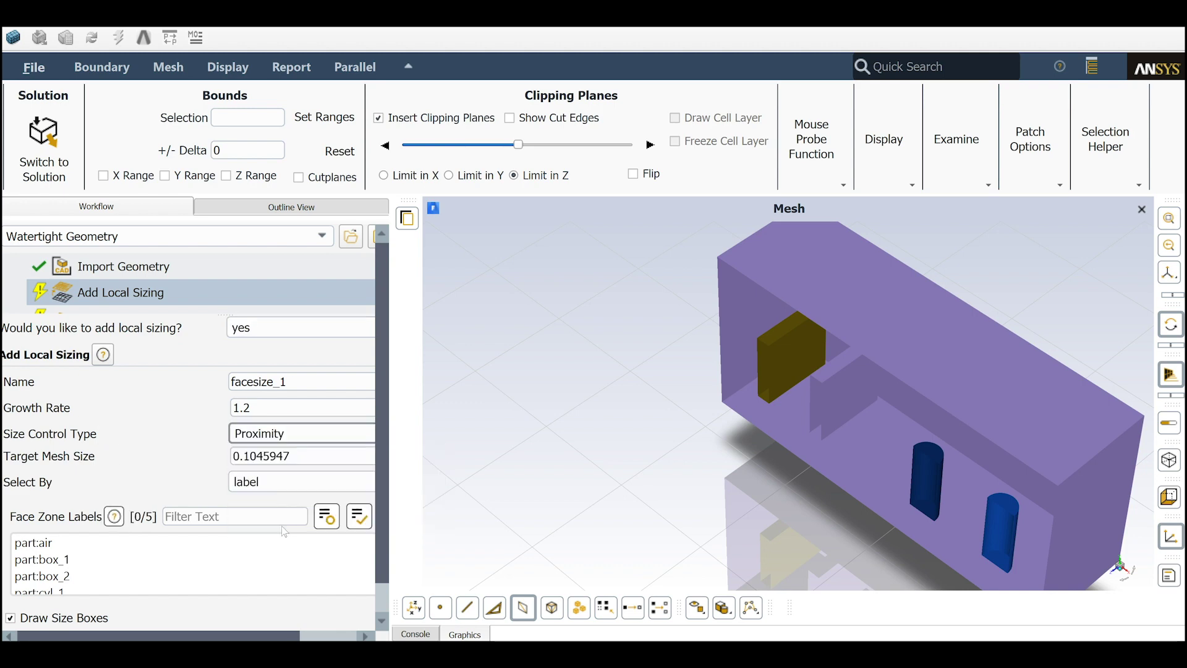
scroll(170, 480, down, 3)
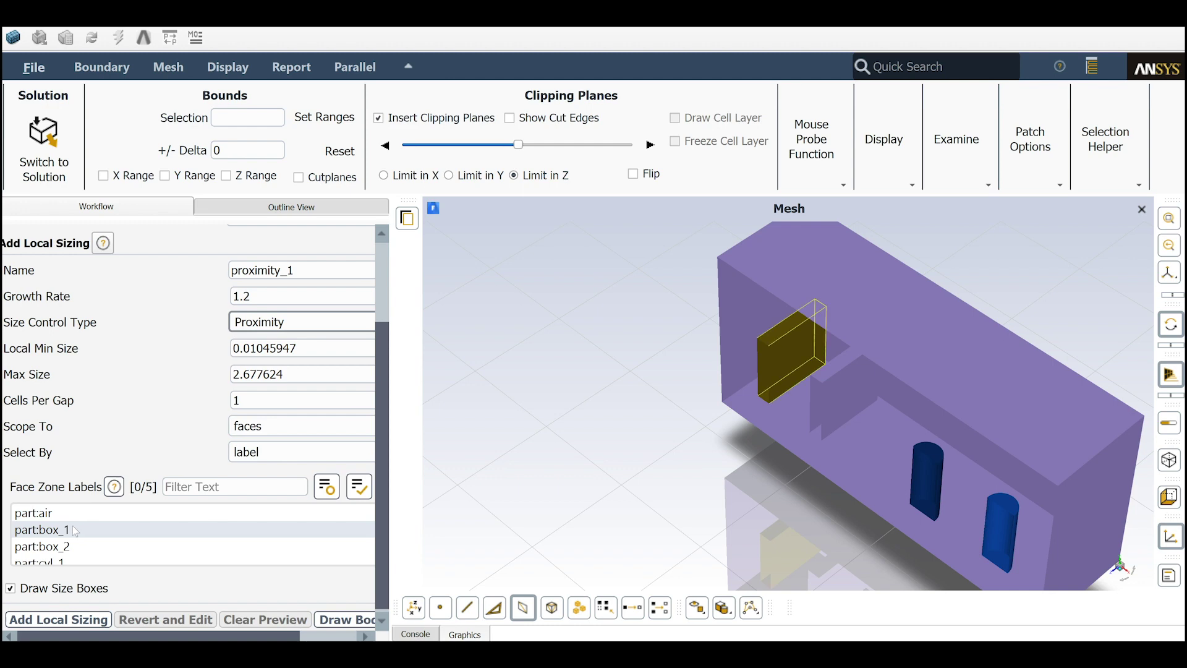
click(72, 528)
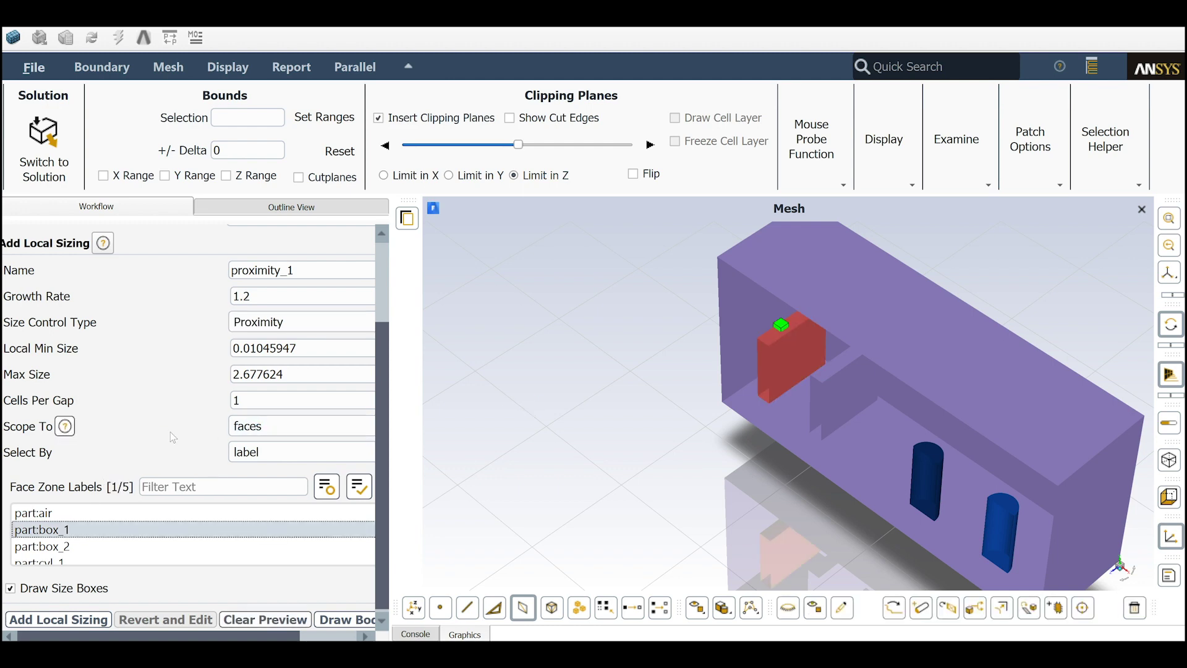
click(266, 426)
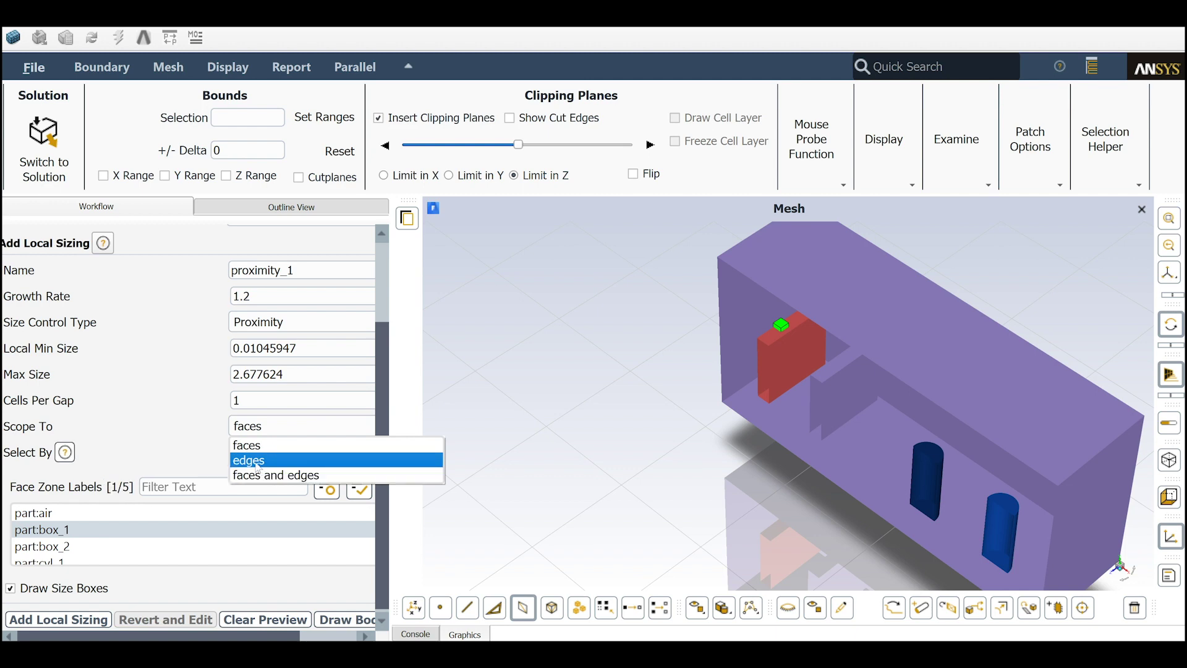
click(258, 461)
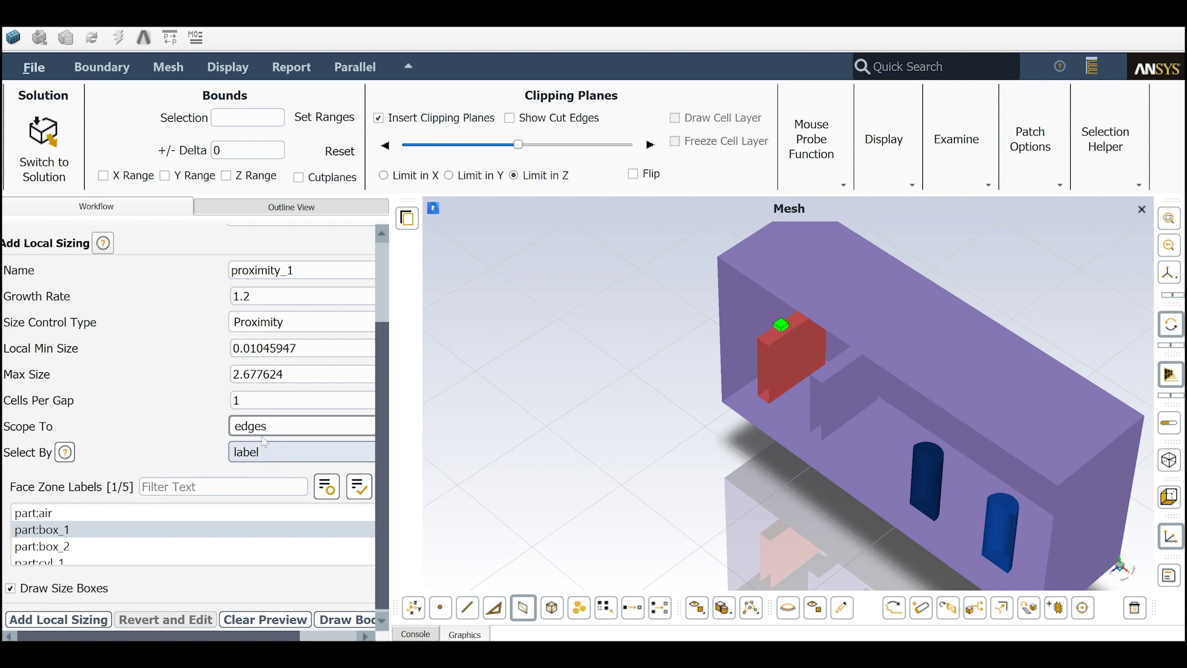
double_click(268, 400)
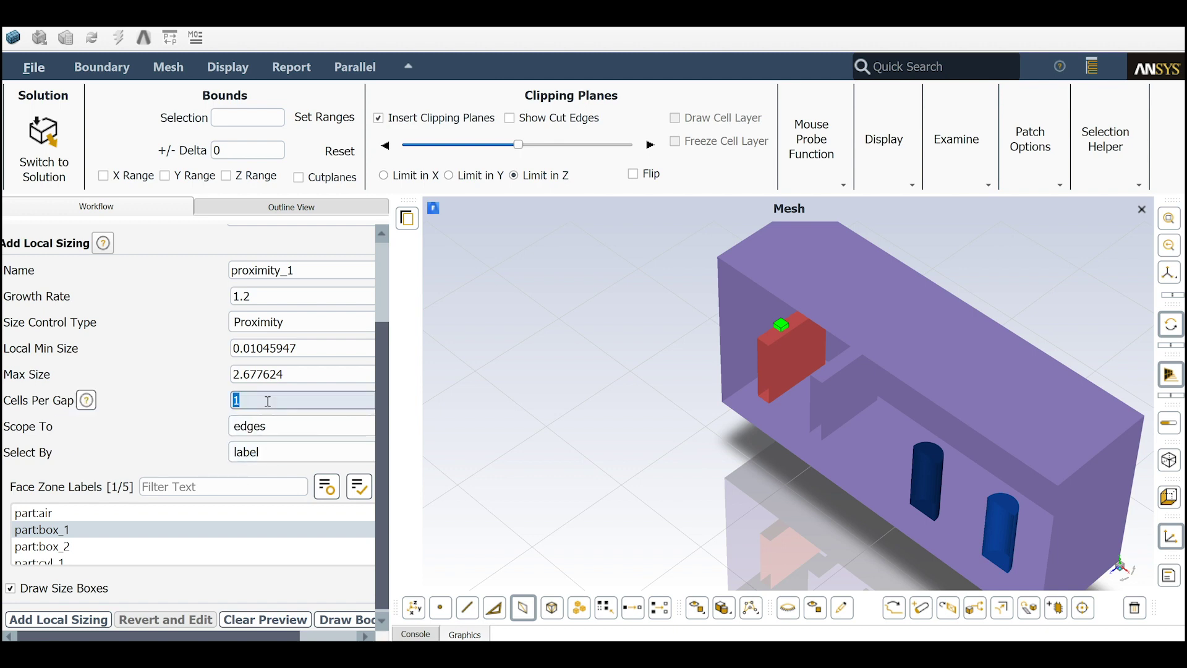
text(8)
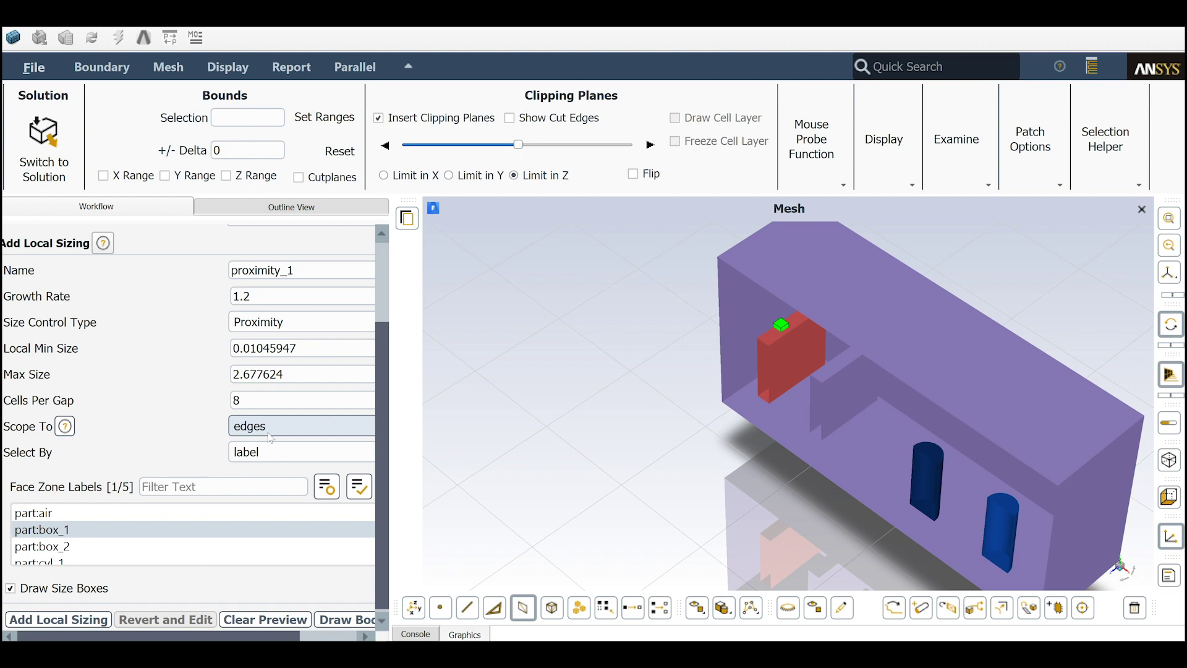
click(53, 622)
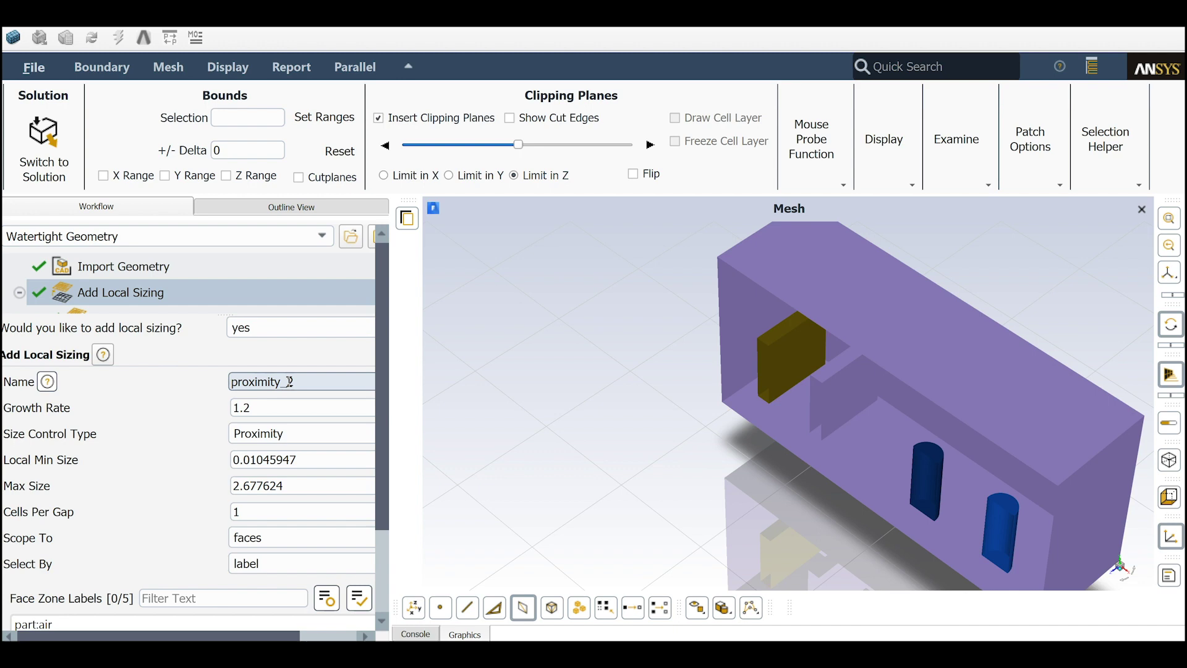
- Add proximity_2, a Proximity sizing on part:box_2 faces and edges with 8 cells per gap
scroll(64, 508, down, 1)
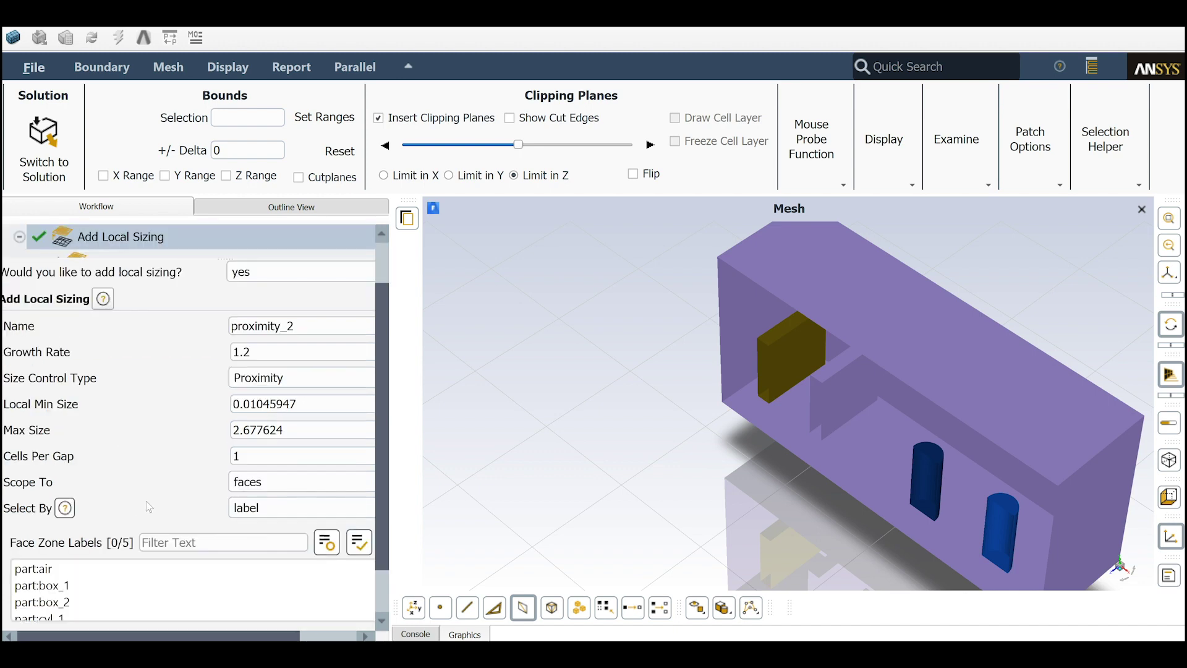
click(62, 604)
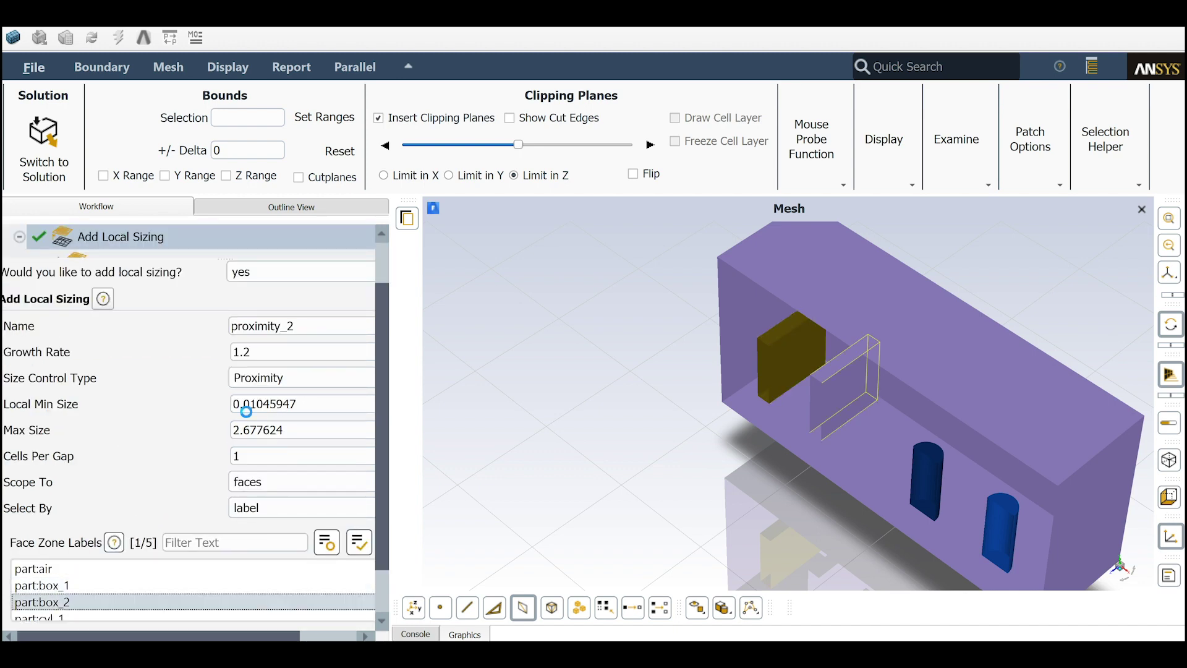
click(282, 480)
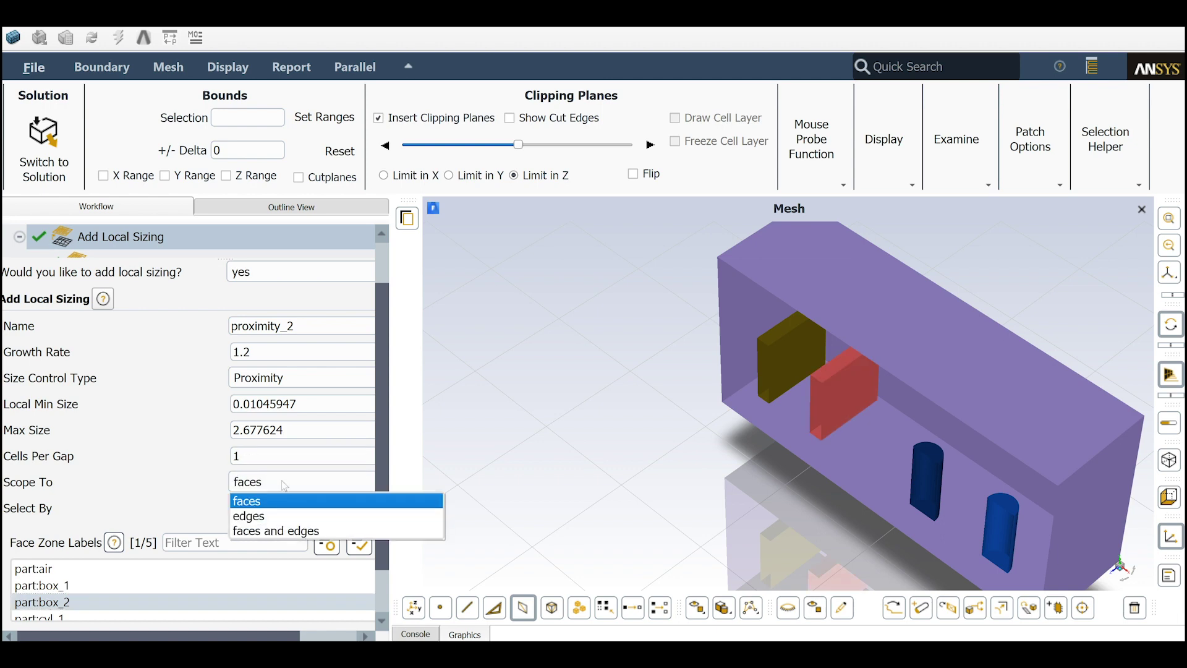
click(270, 530)
click(250, 456)
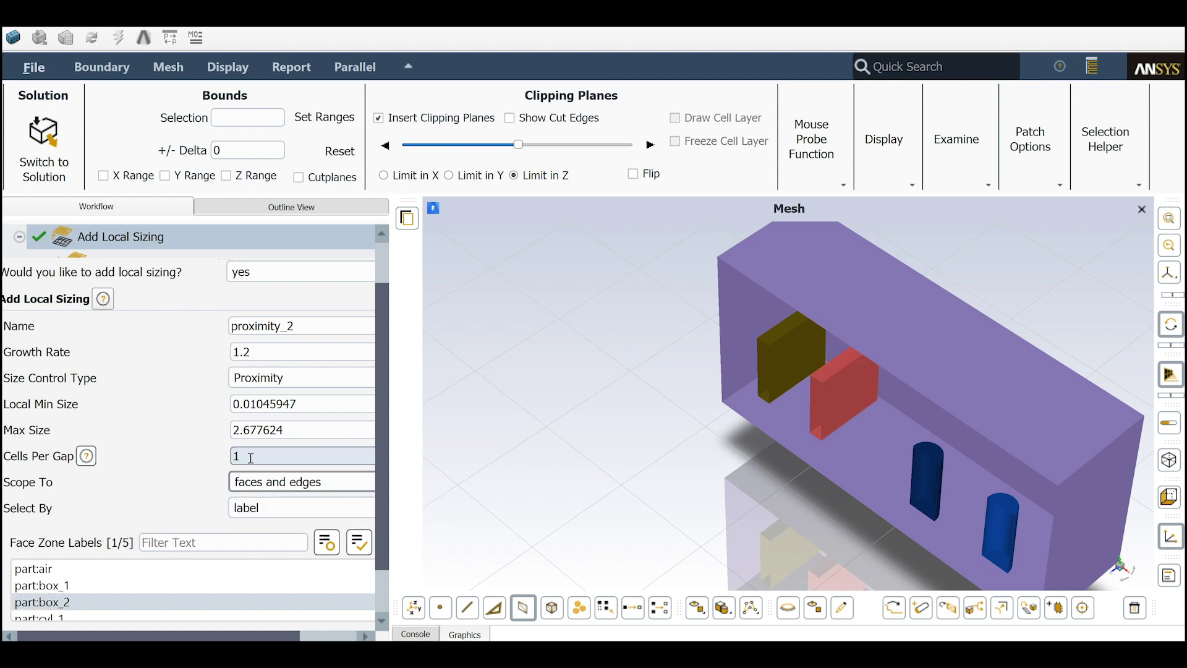
text(8)
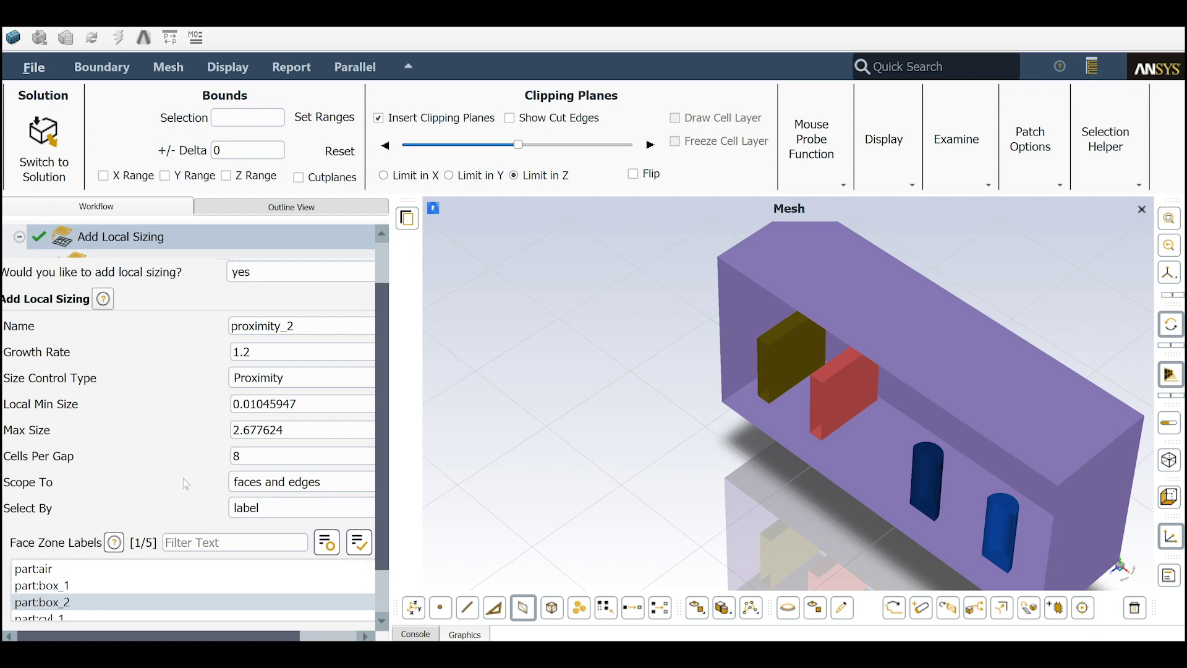
scroll(183, 478, down, 3)
click(90, 614)
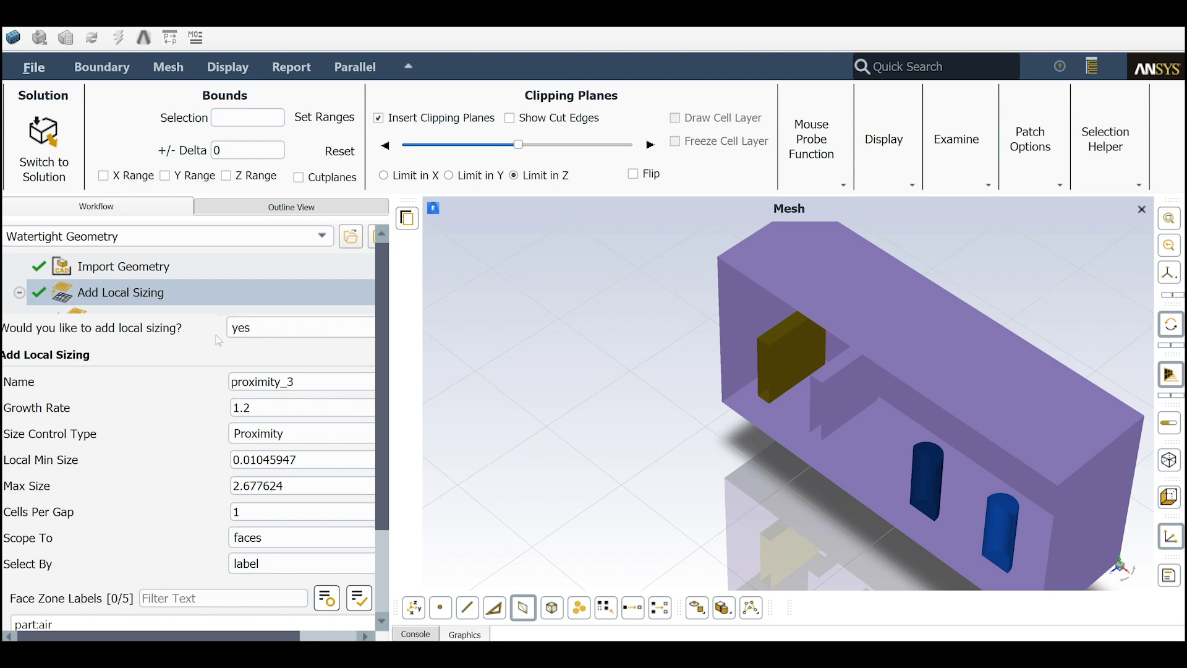
- Switch the new local sizing's control type from Proximity to Curvature
scroll(120, 296, down, 1)
scroll(121, 300, up, 1)
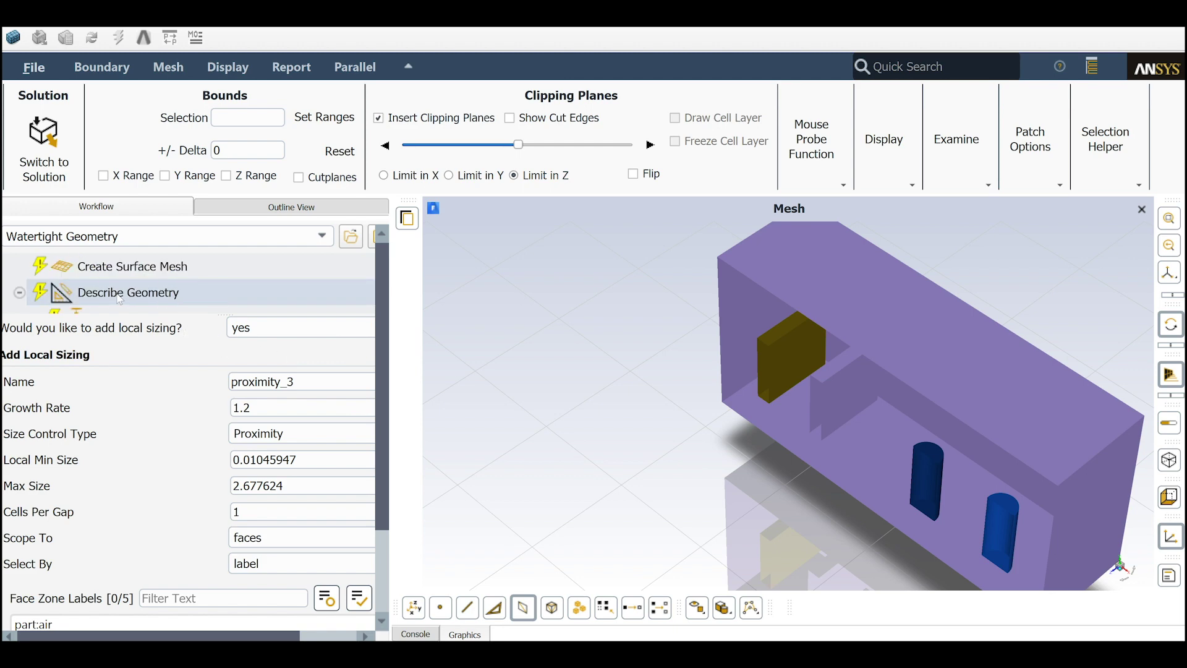
scroll(121, 300, down, 1)
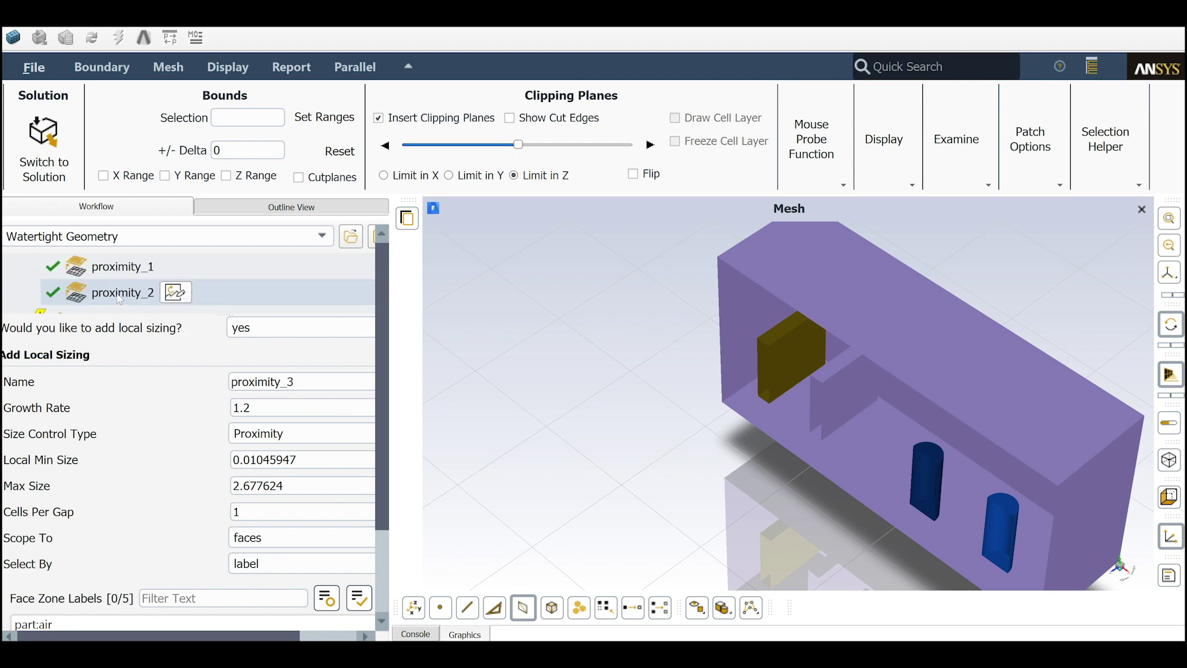
click(289, 434)
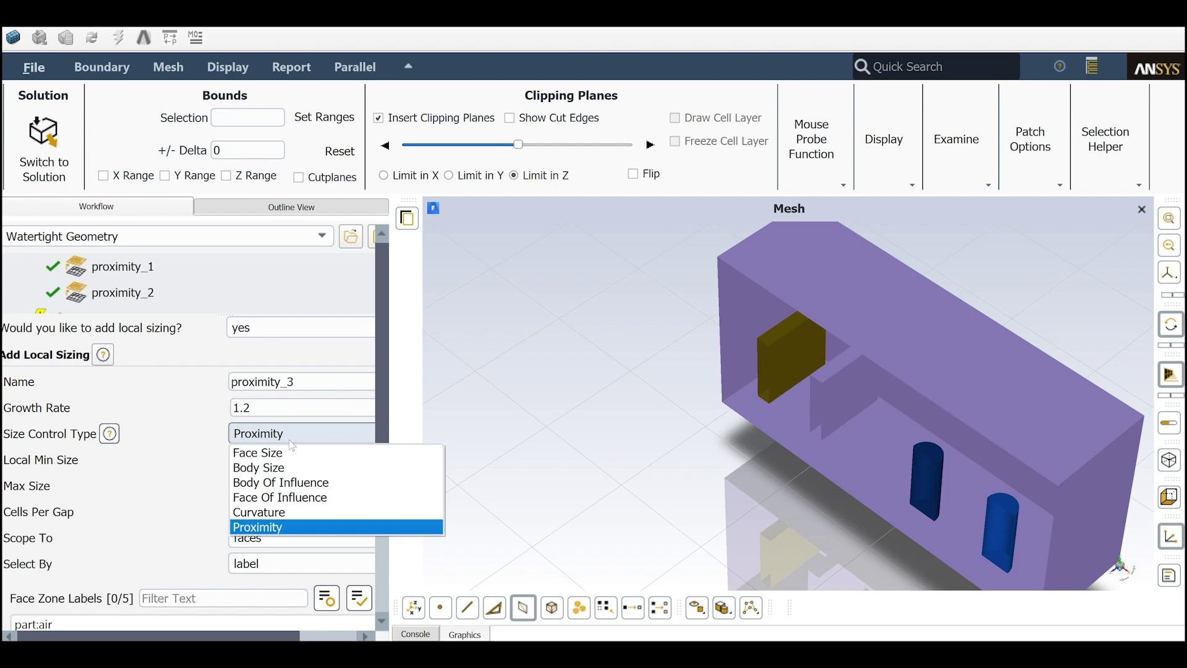
click(282, 513)
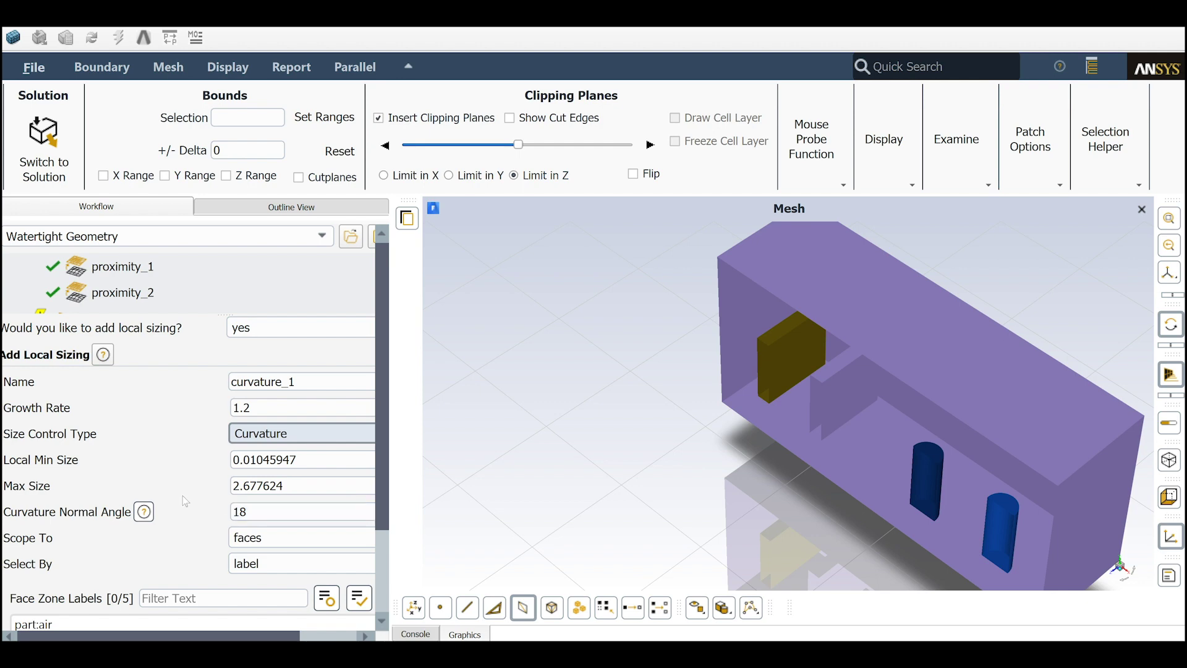
- Scope it to part:cyl_1 with a 36° curvature normal angle and add curvature_1
scroll(185, 500, down, 3)
scroll(100, 521, down, 2)
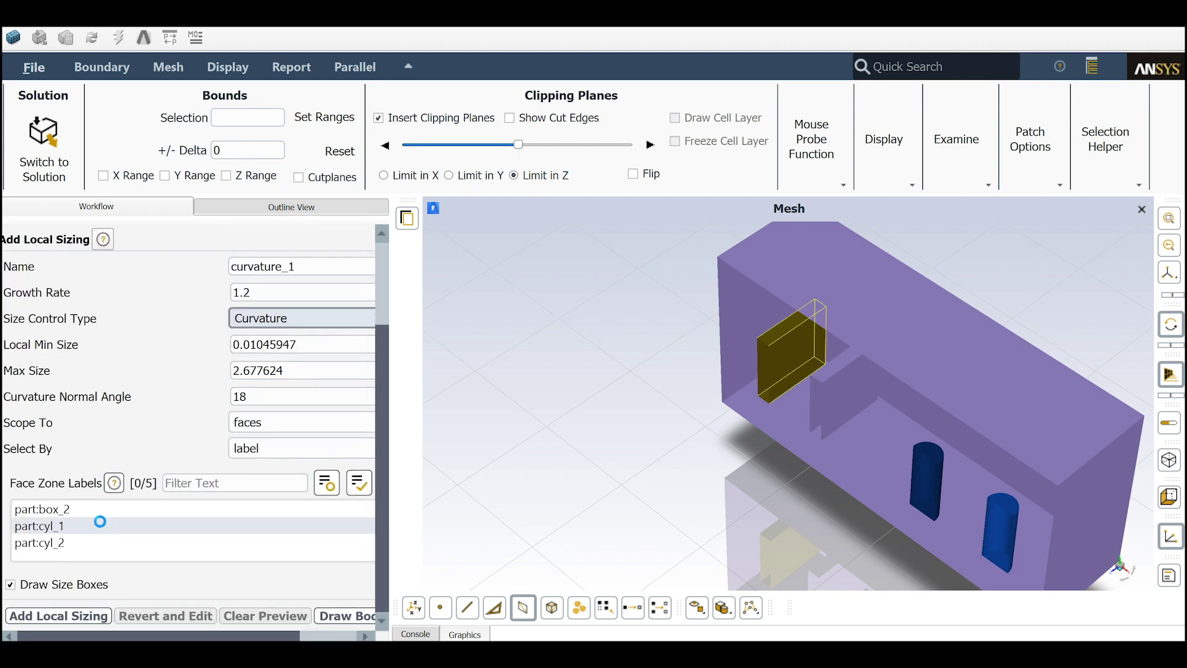
click(100, 524)
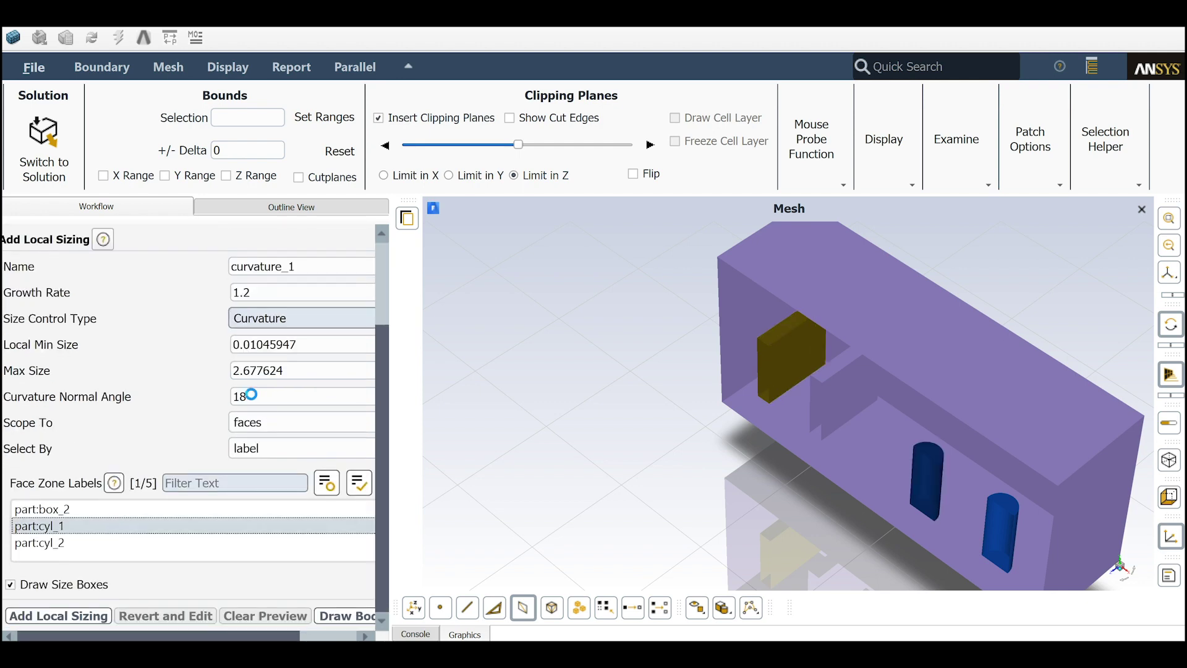
drag(253, 396, 238, 396)
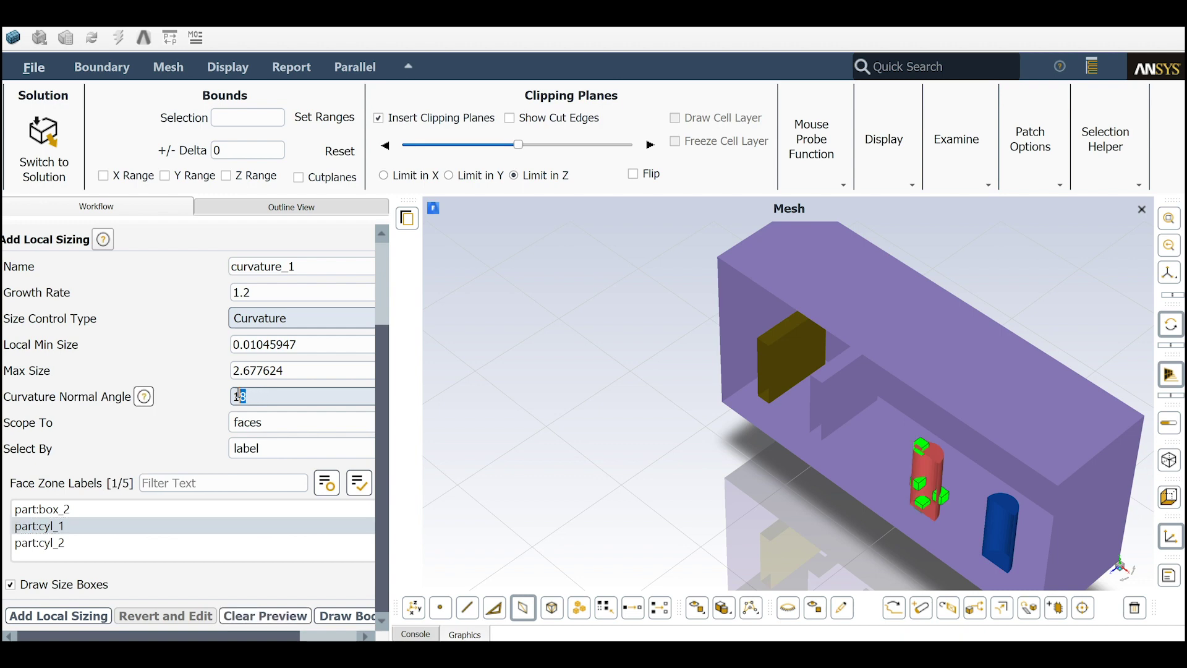
double_click(254, 396)
text(36)
key(Return)
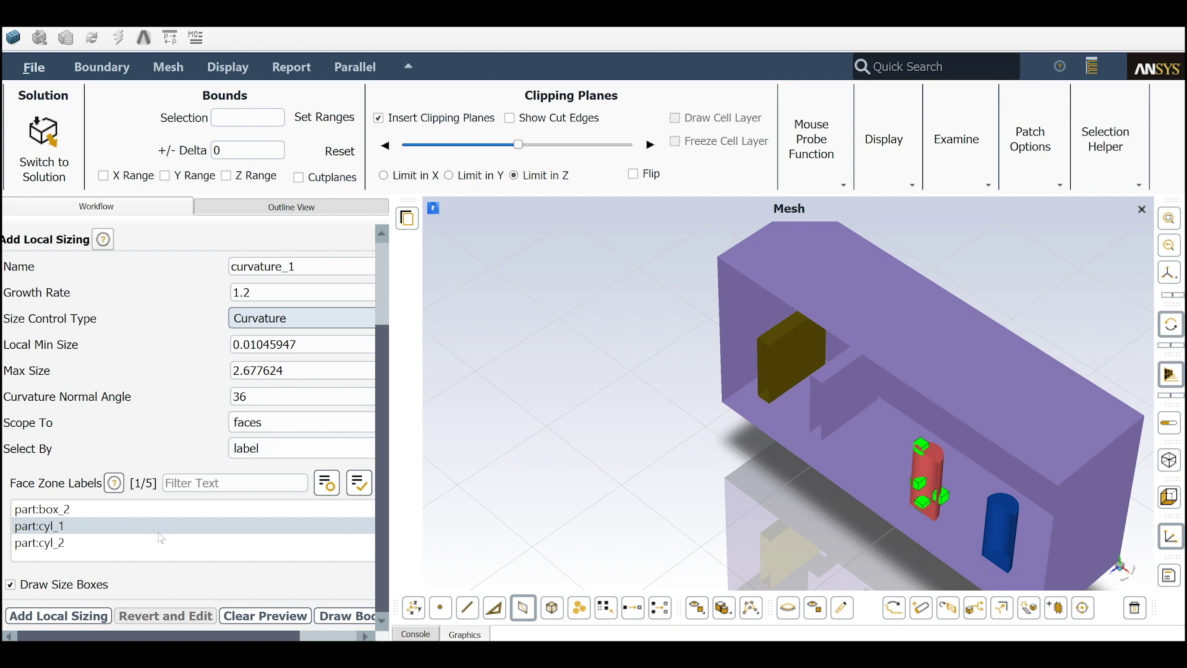
click(86, 615)
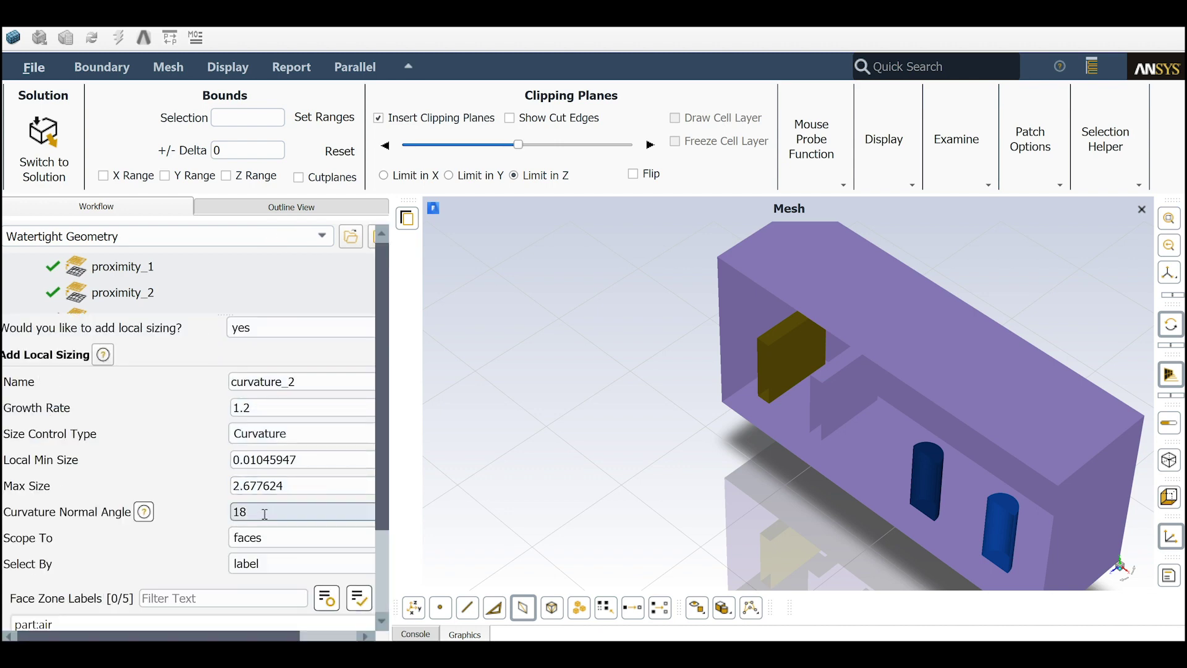
- Add curvature_2 on part:cyl_2 faces at the default 18° angle, then collapse the ribbon
scroll(229, 488, down, 3)
click(87, 549)
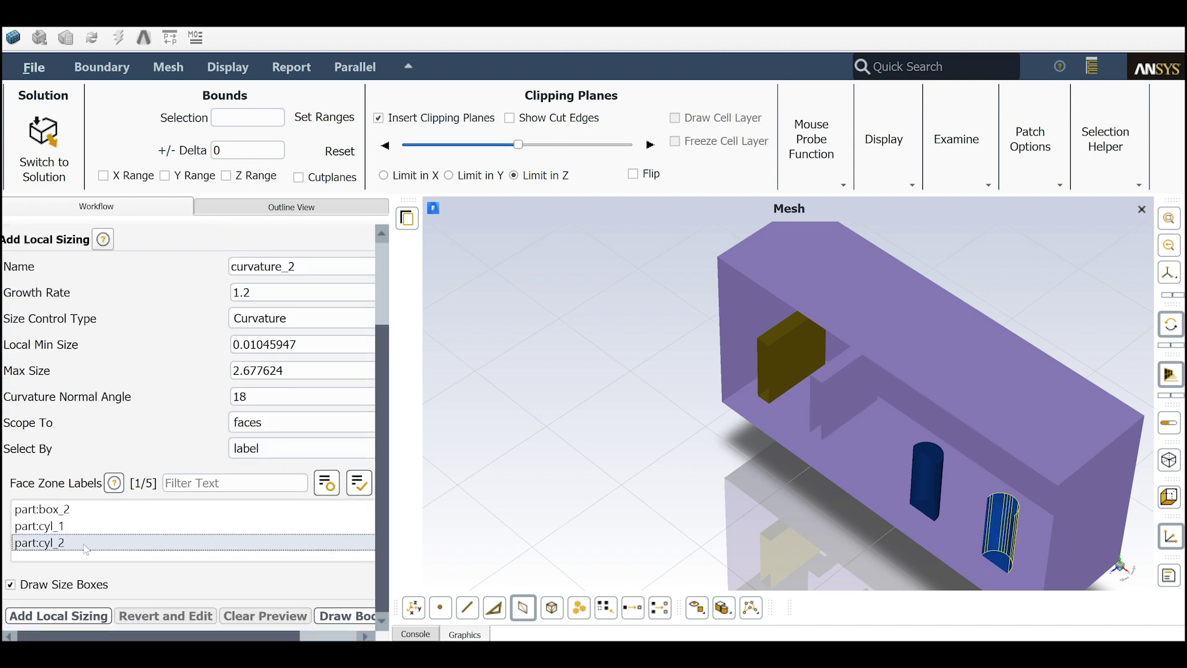
click(70, 618)
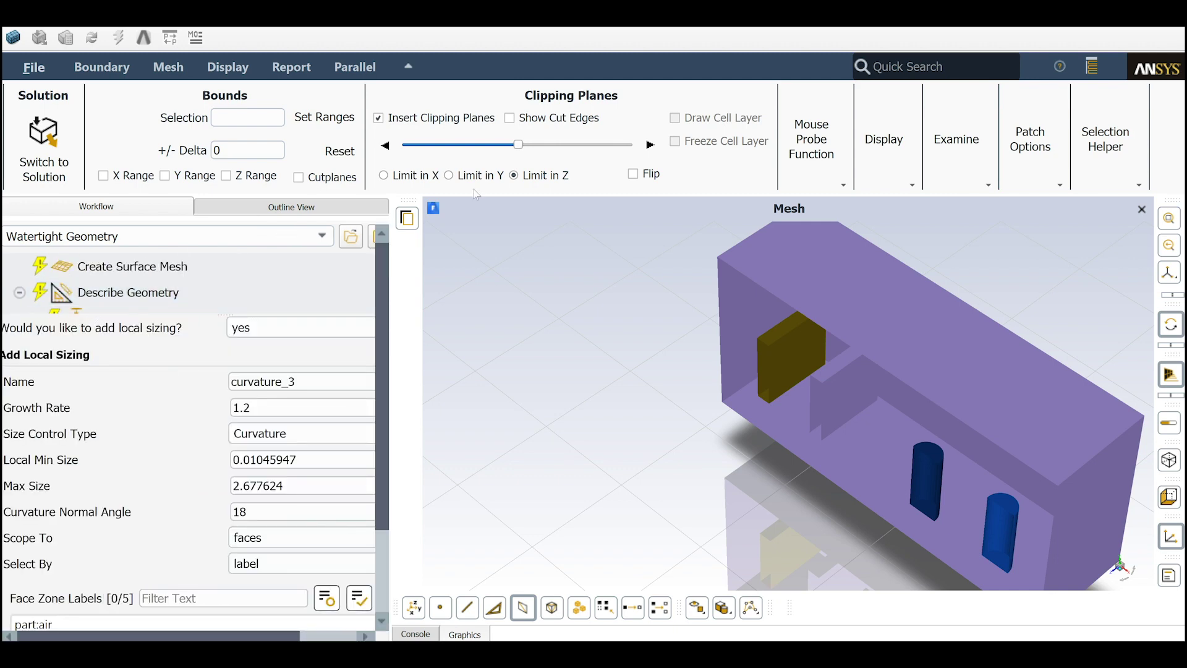
click(408, 66)
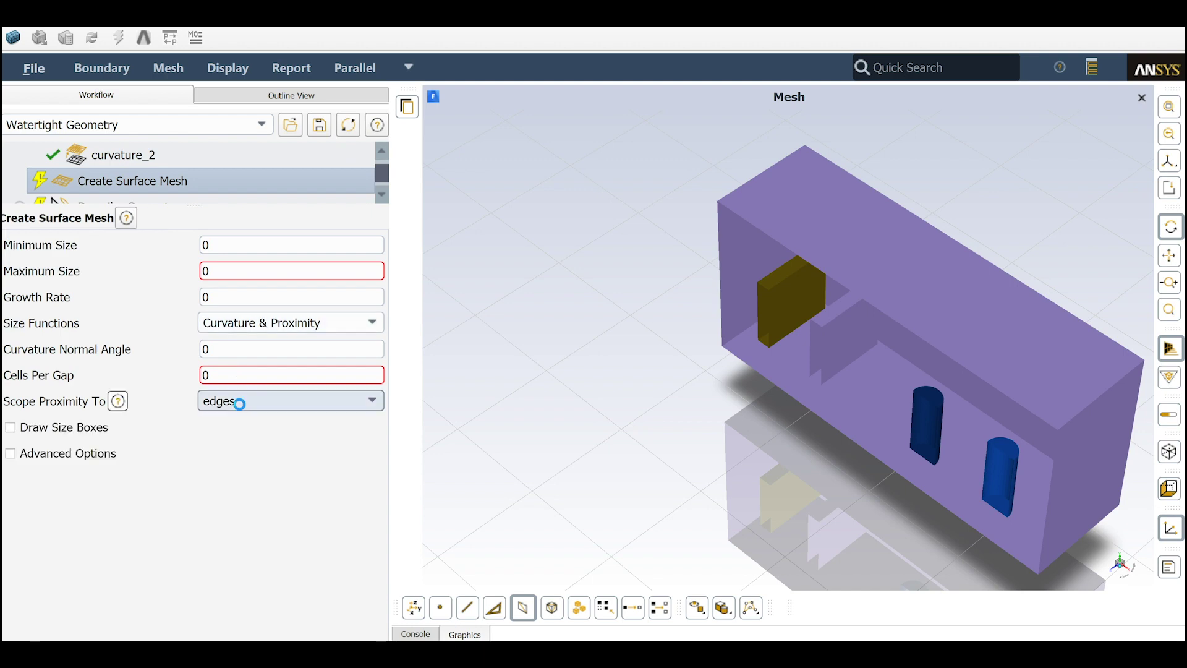
- Set the surface mesh curvature normal angle to 36° and create the surface mesh
double_click(232, 357)
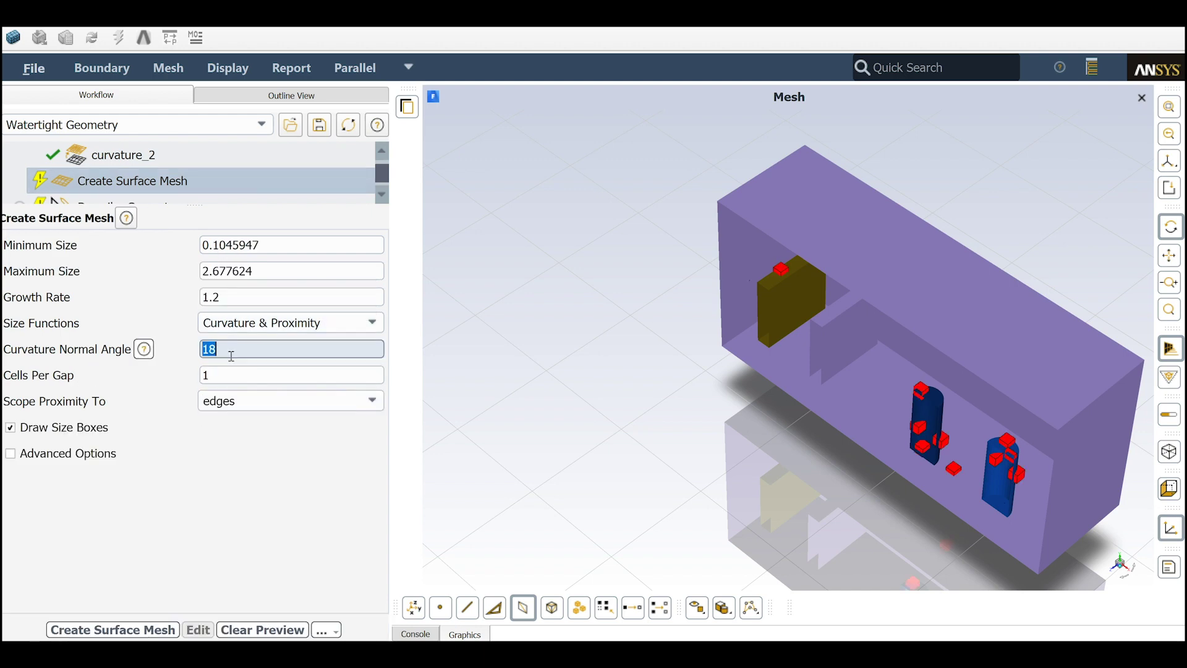
text(36)
key(Tab)
click(240, 451)
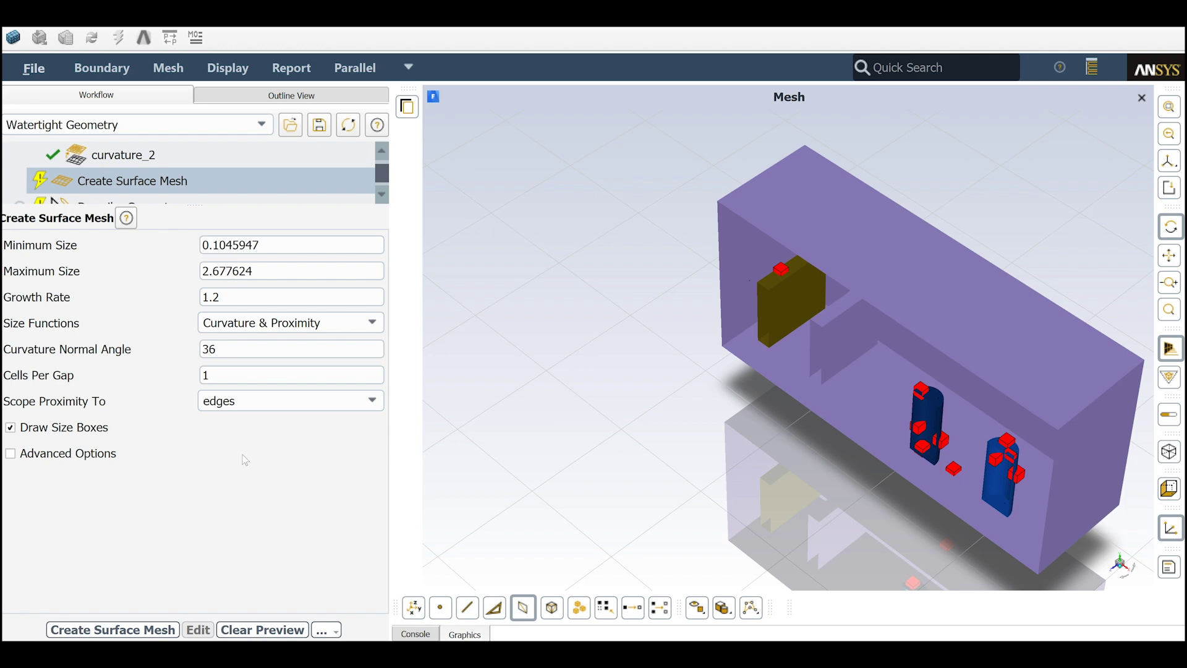
click(142, 631)
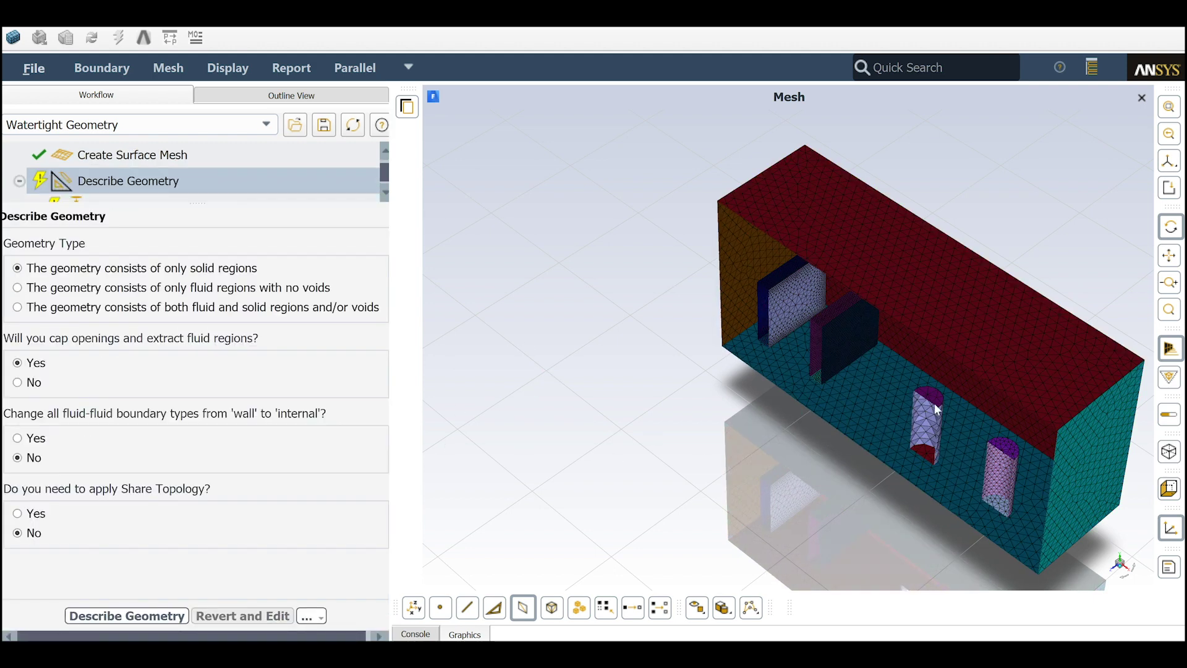
- Zoom and pan the graphics view to center both finely meshed plates
scroll(1051, 473, up, 5)
scroll(992, 435, up, 2)
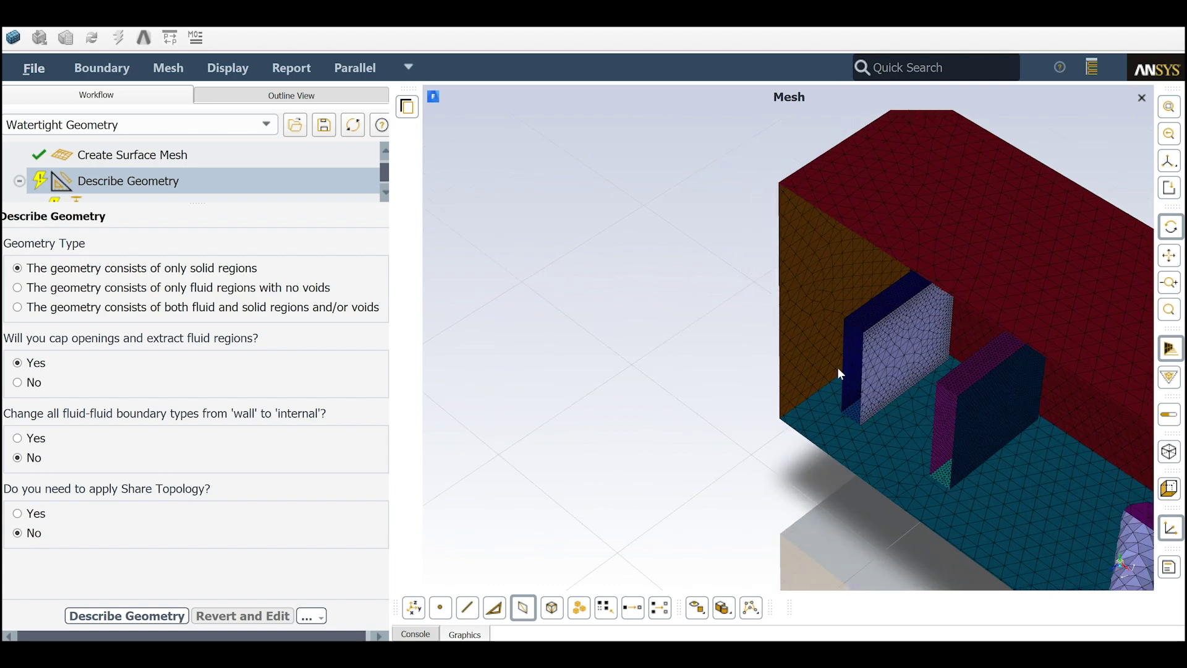
scroll(810, 359, down, 2)
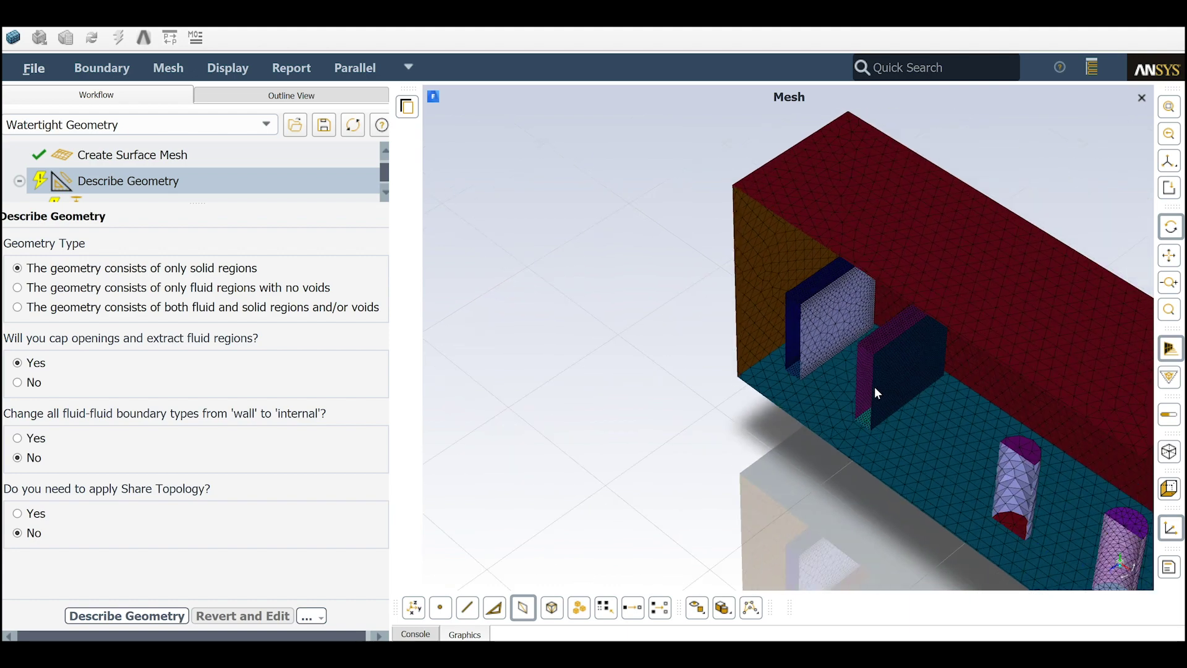
click(1170, 253)
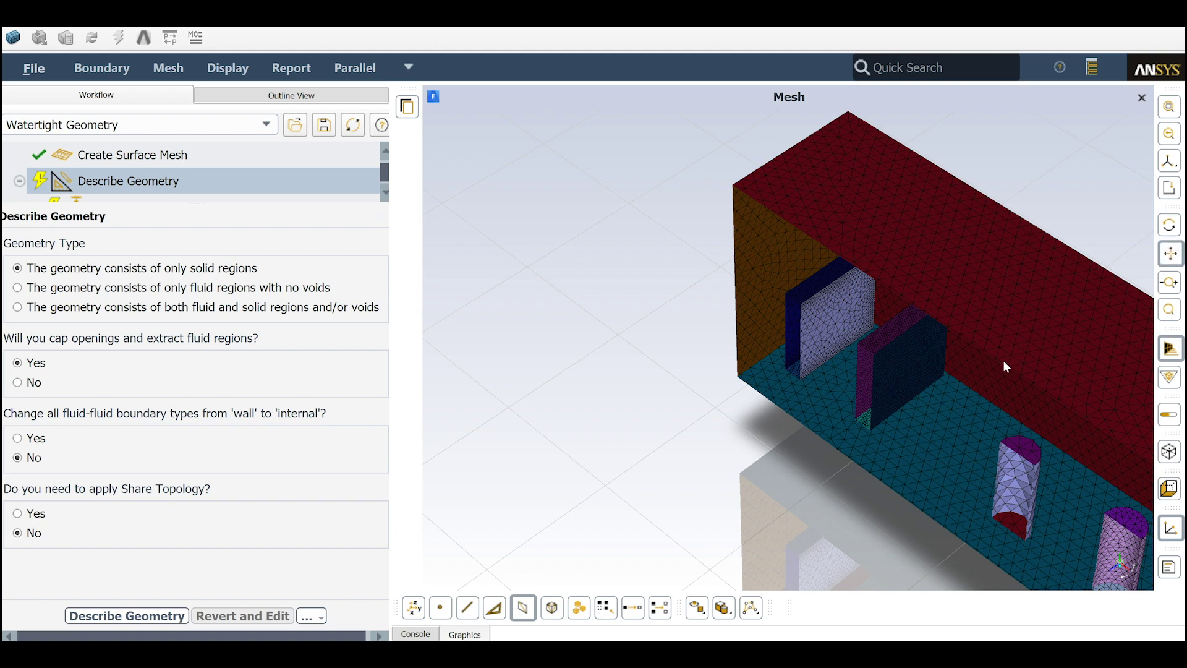
drag(1002, 360, 701, 285)
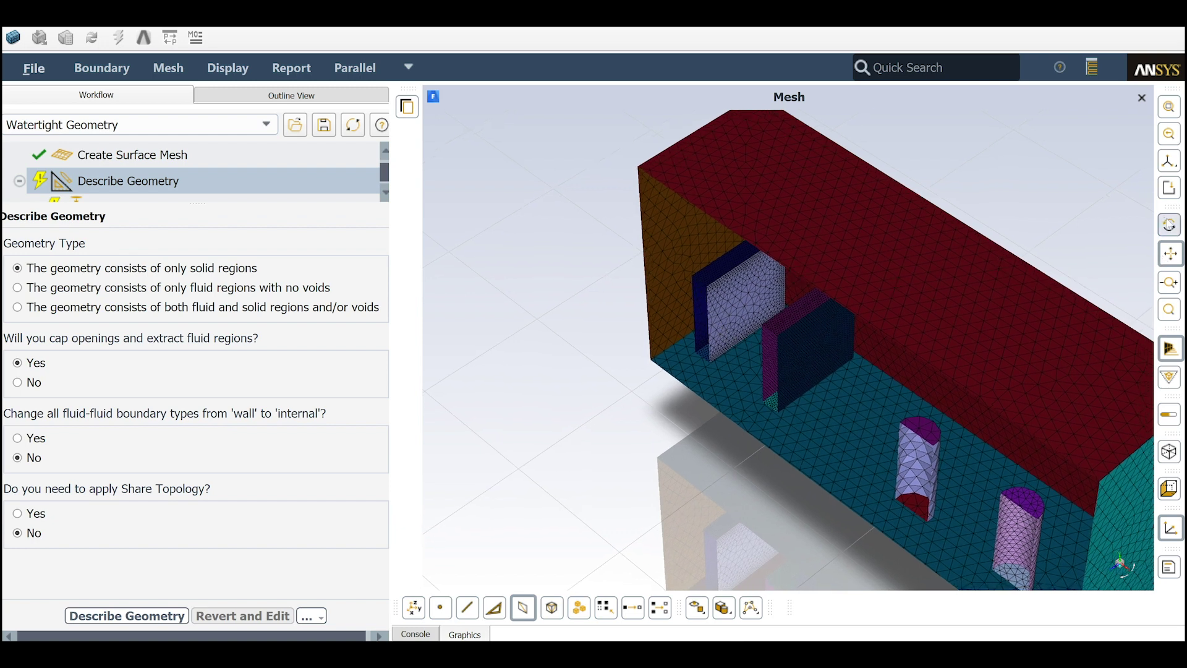
click(1169, 225)
scroll(725, 310, up, 5)
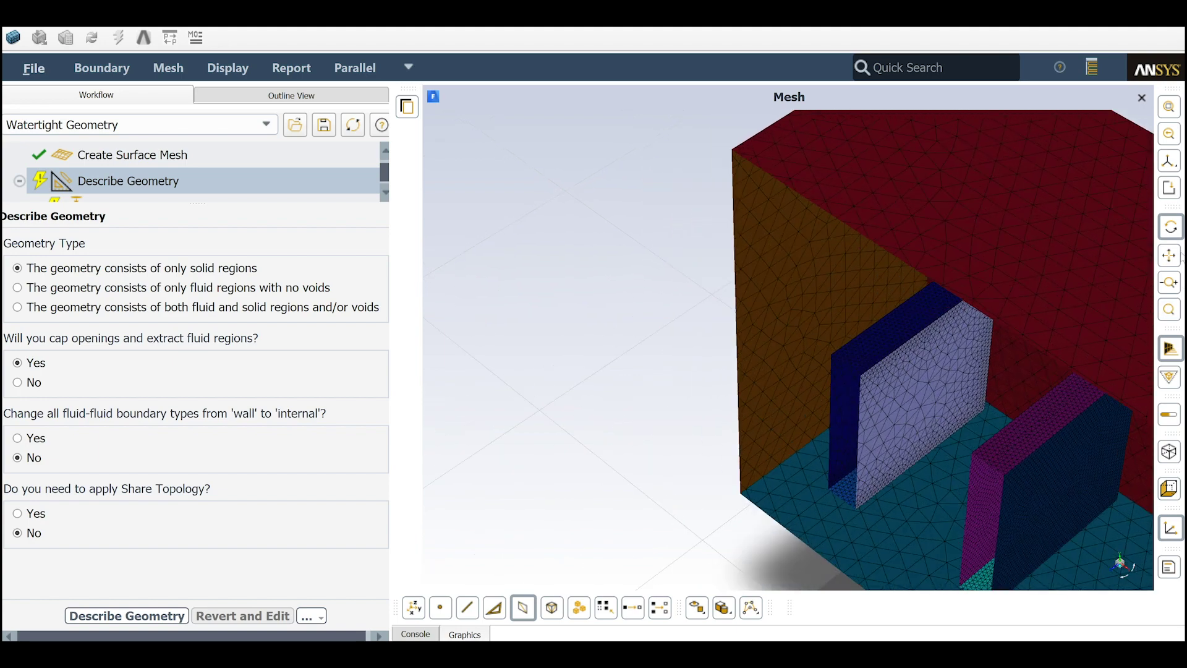
click(1169, 253)
drag(846, 293, 721, 209)
drag(794, 353, 790, 350)
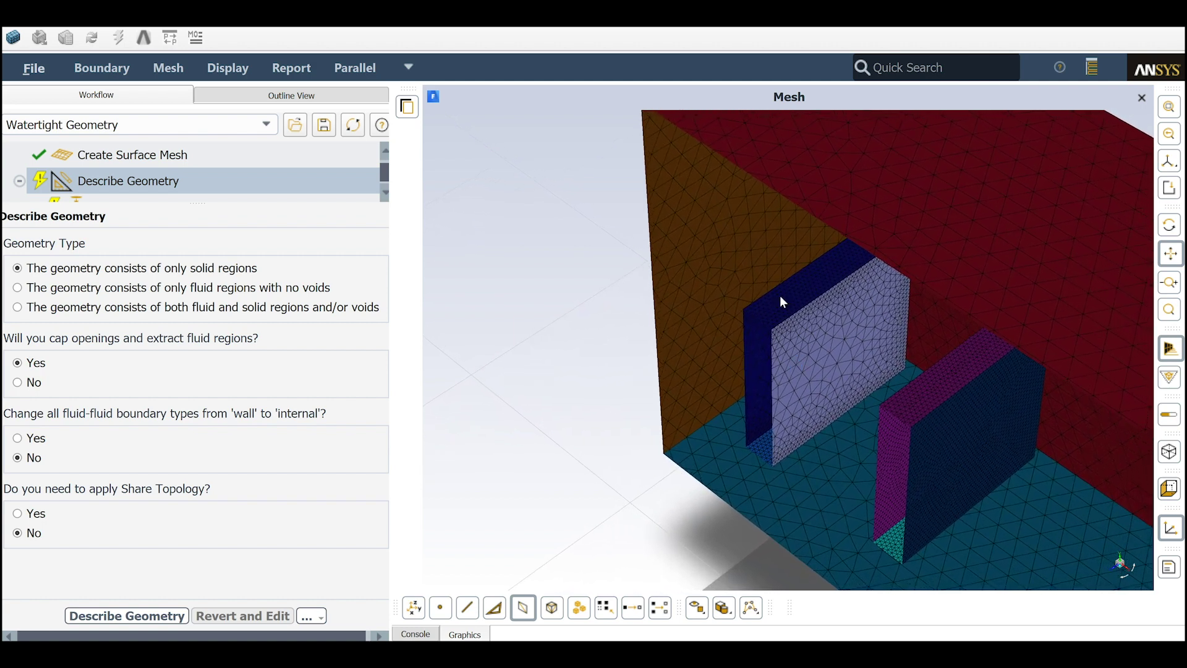
- Slide the Z clipping plane to a new depth, then re-center the mesh view
click(408, 69)
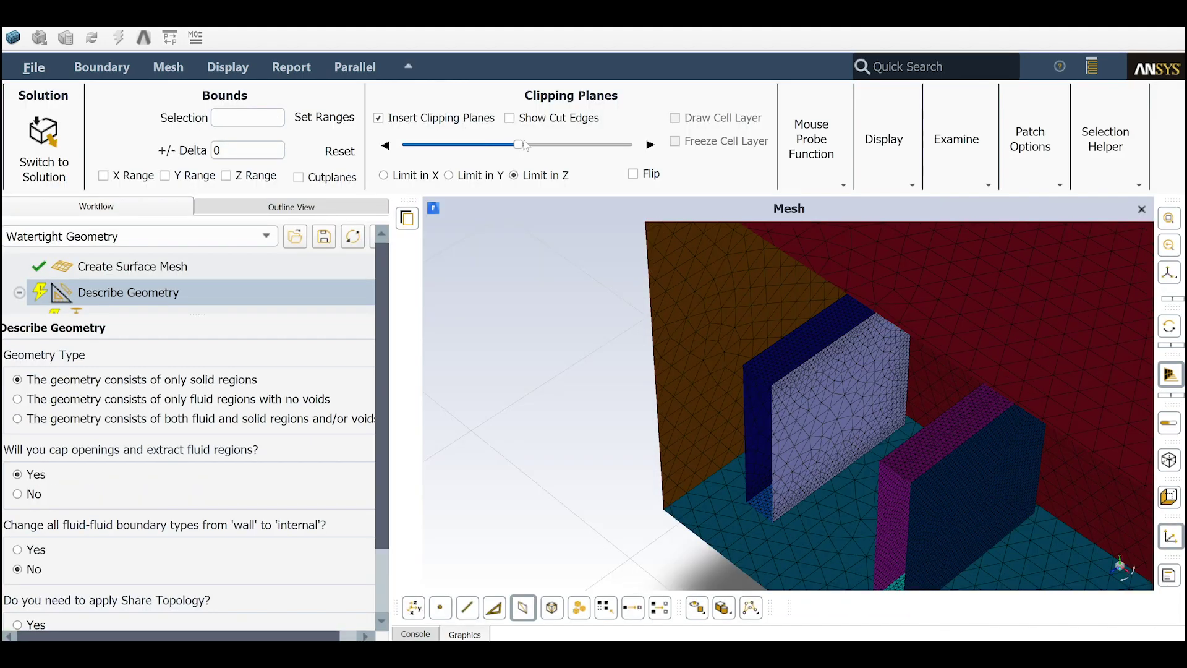
drag(519, 146, 606, 171)
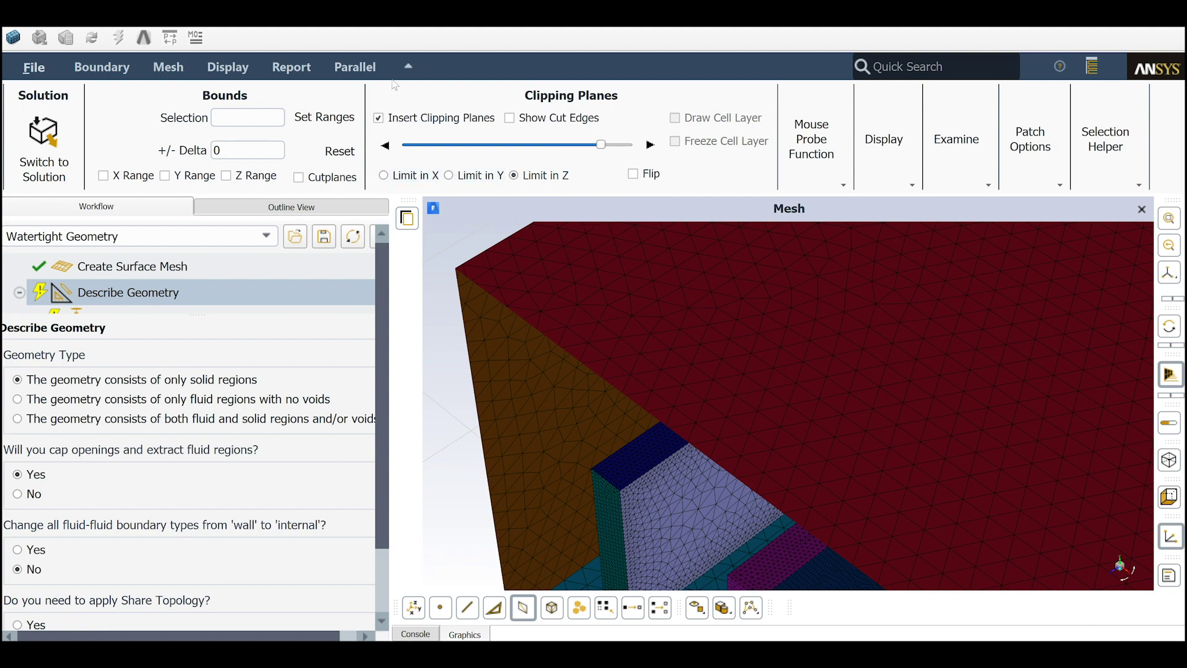
click(409, 66)
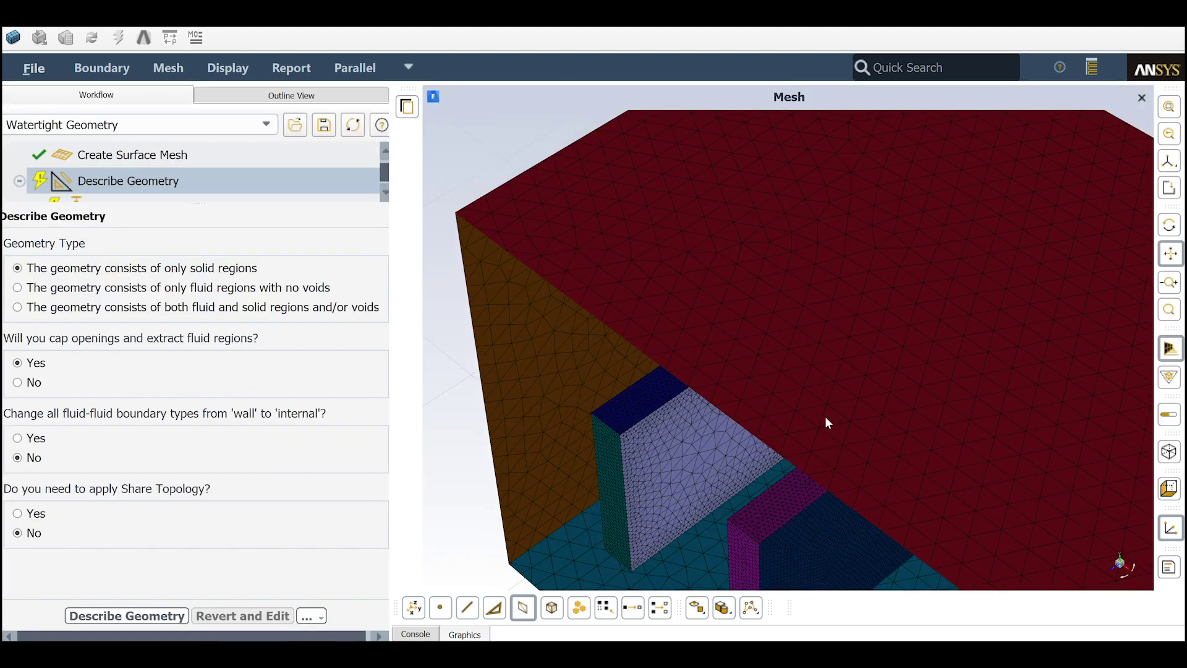
drag(825, 417, 727, 353)
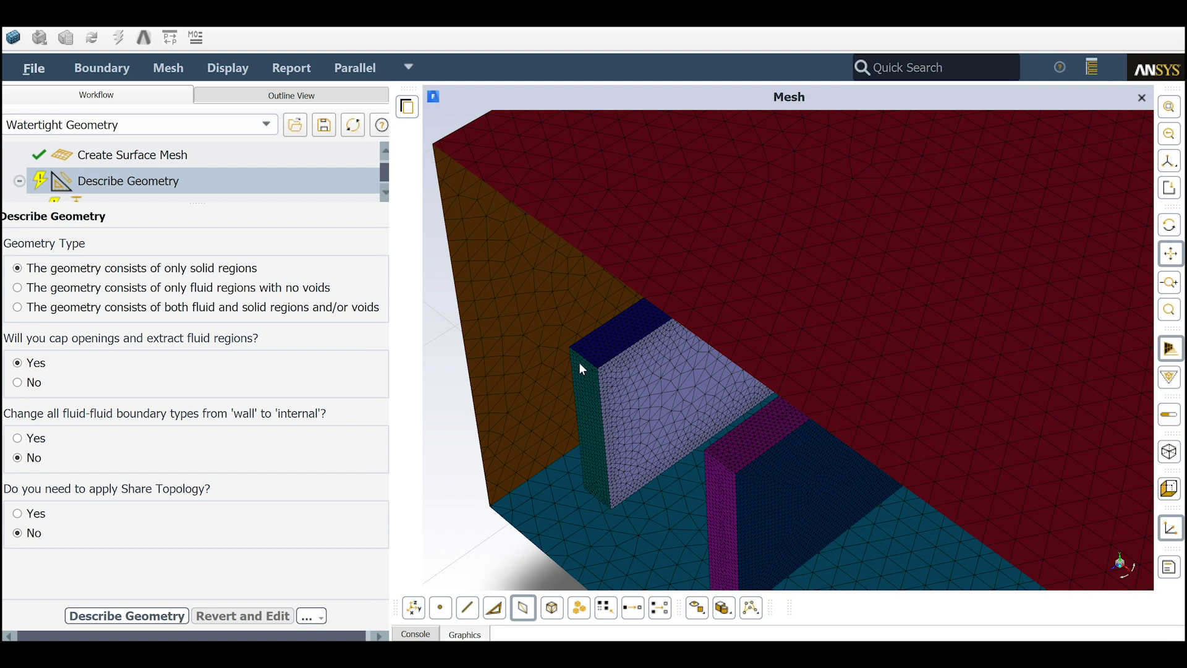
- Zoom and pan in on the fine triangles of the blue and lavender plates
middle_drag(631, 341, 697, 503)
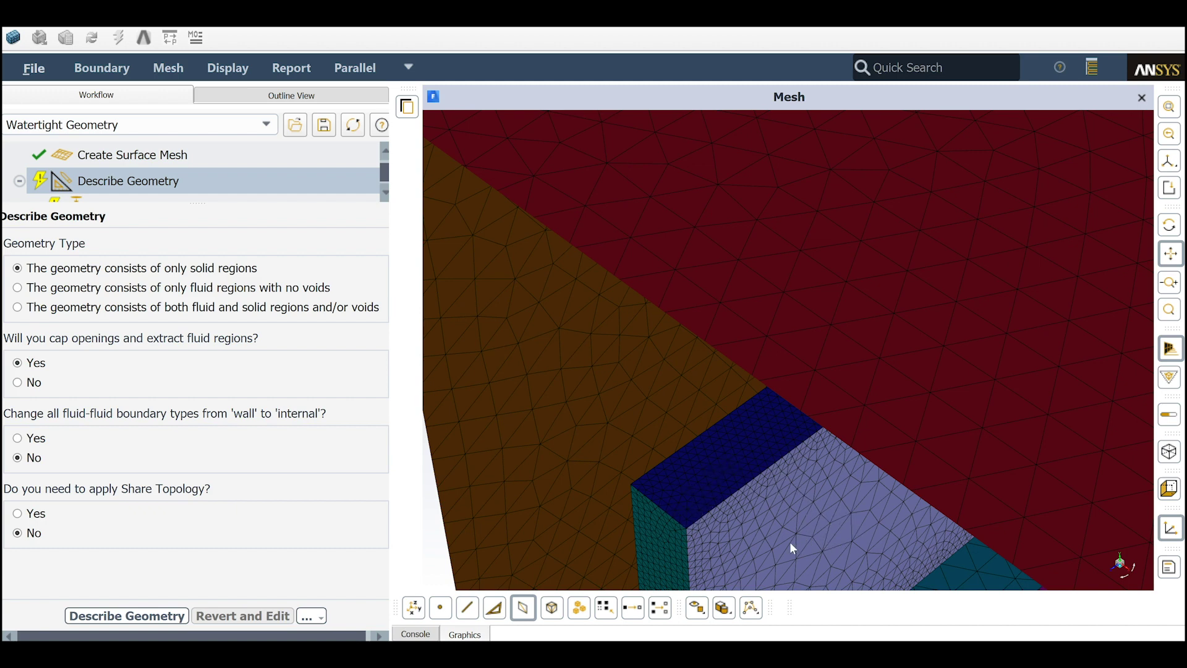
scroll(793, 501, down, 5)
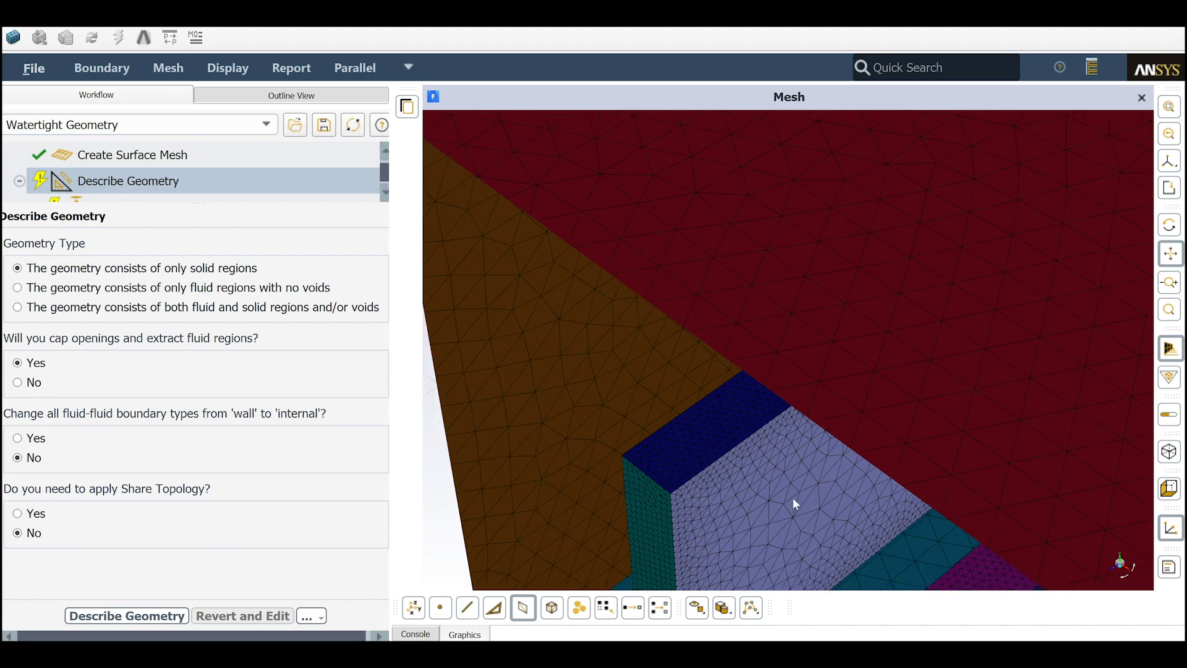
scroll(786, 515, down, 3)
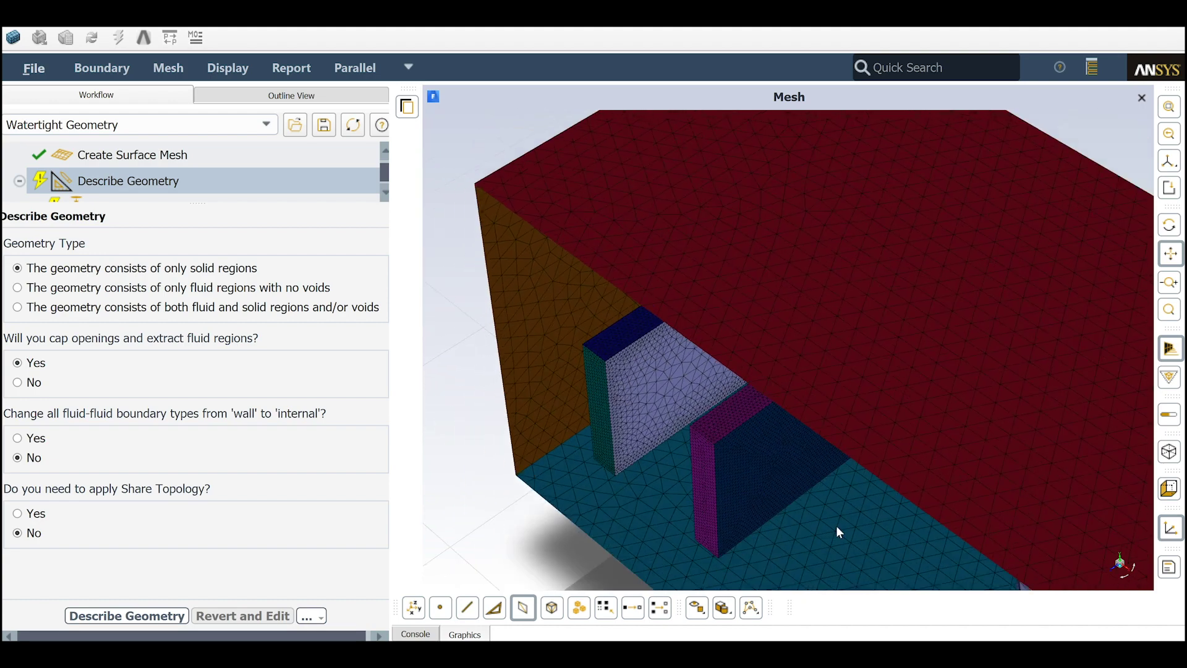
scroll(866, 527, up, 5)
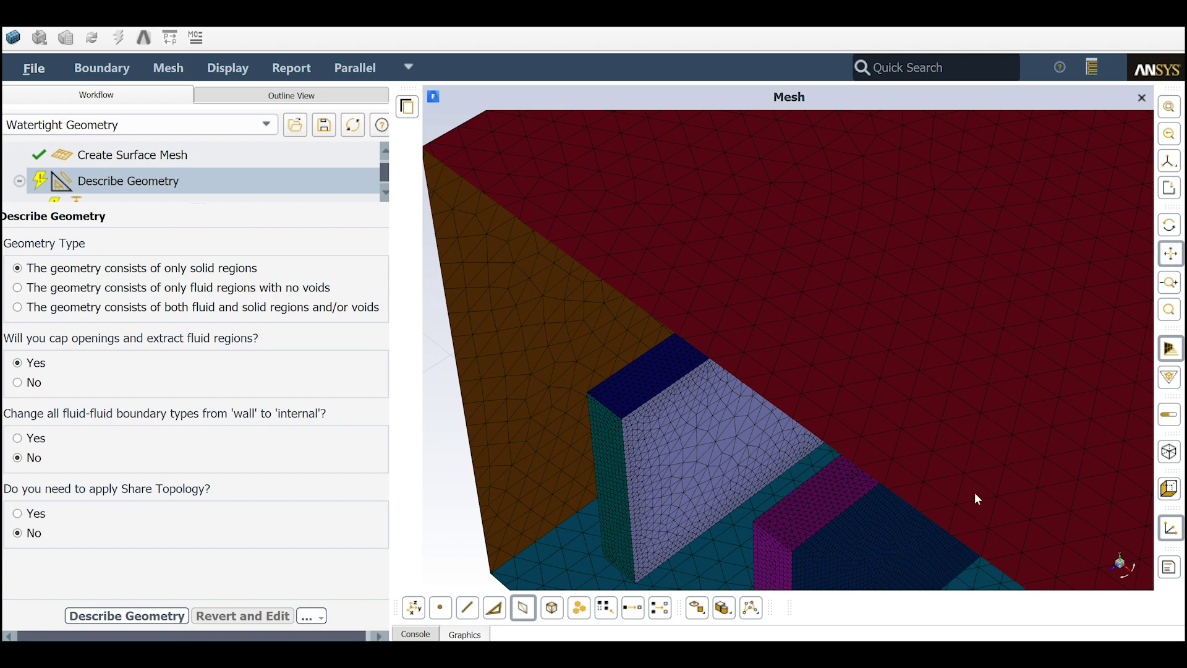
drag(733, 331, 647, 162)
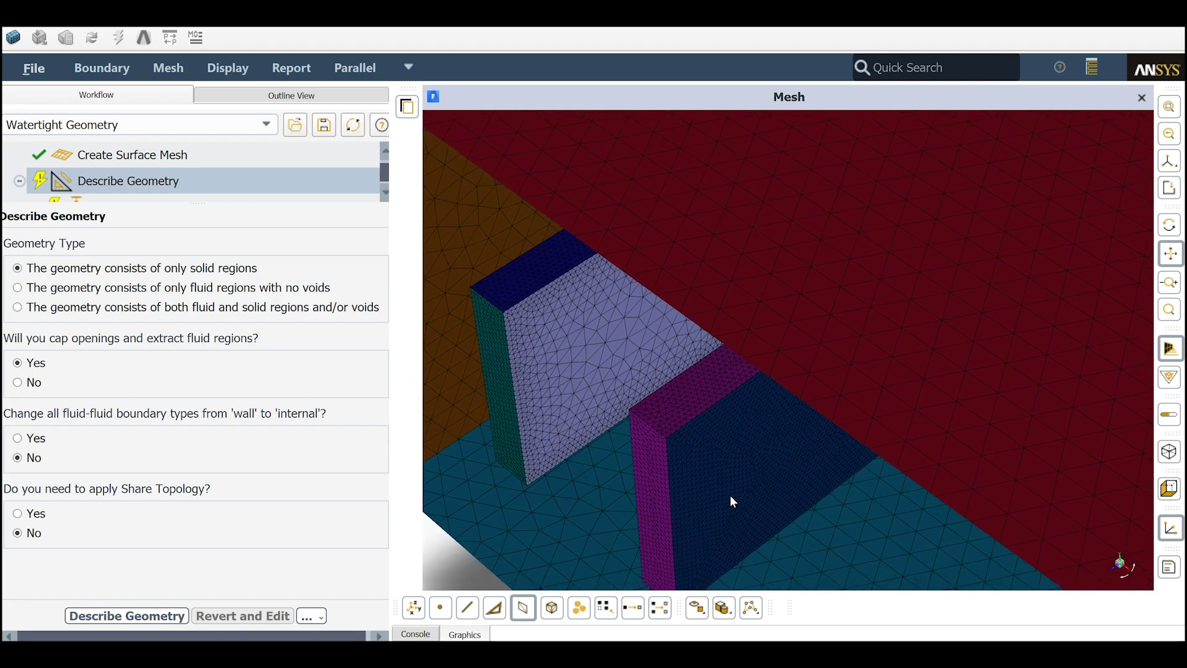
scroll(728, 494, up, 3)
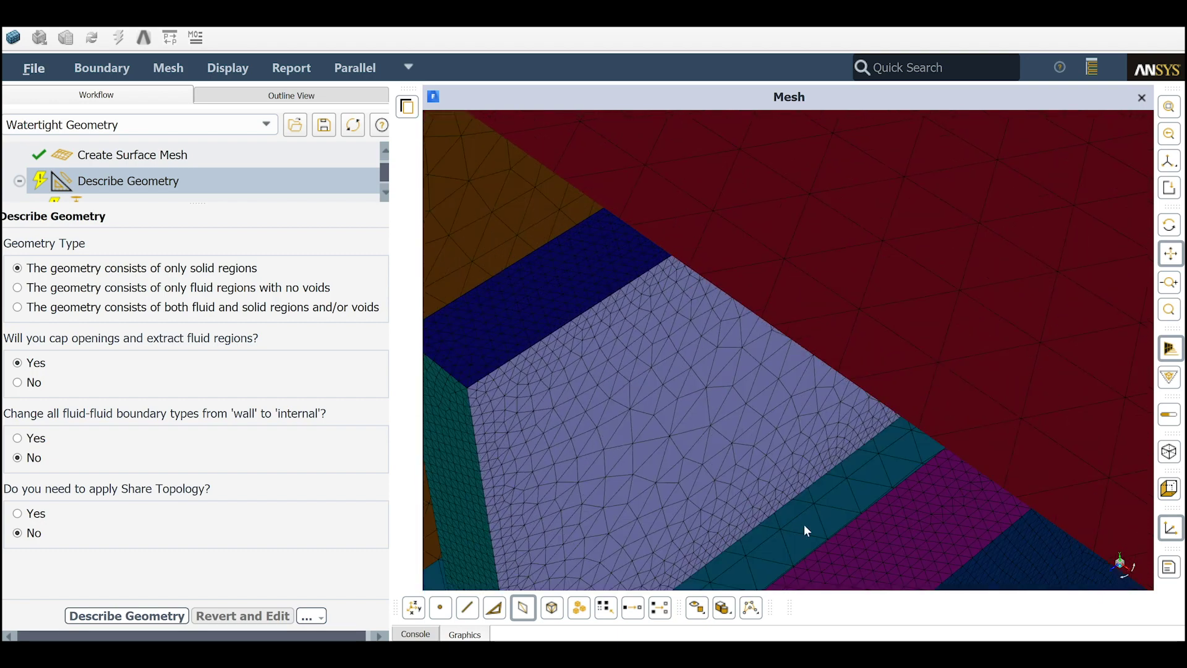
drag(900, 446, 755, 193)
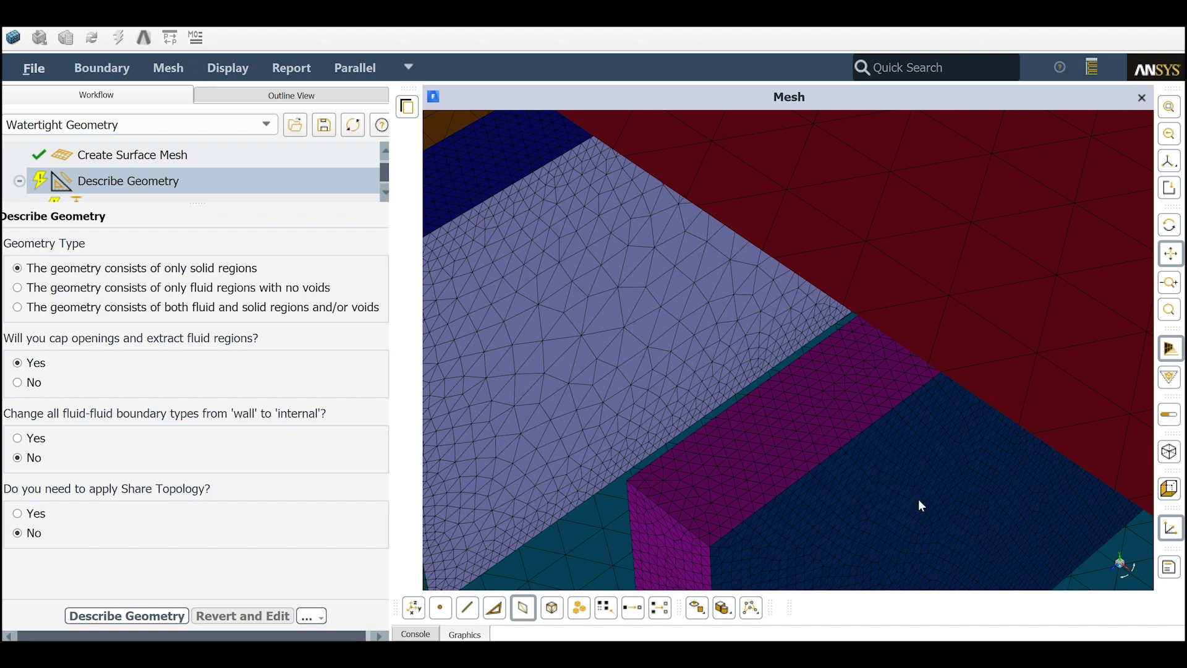
- Zoom back out to show the whole Z-clipped box
scroll(902, 500, down, 1)
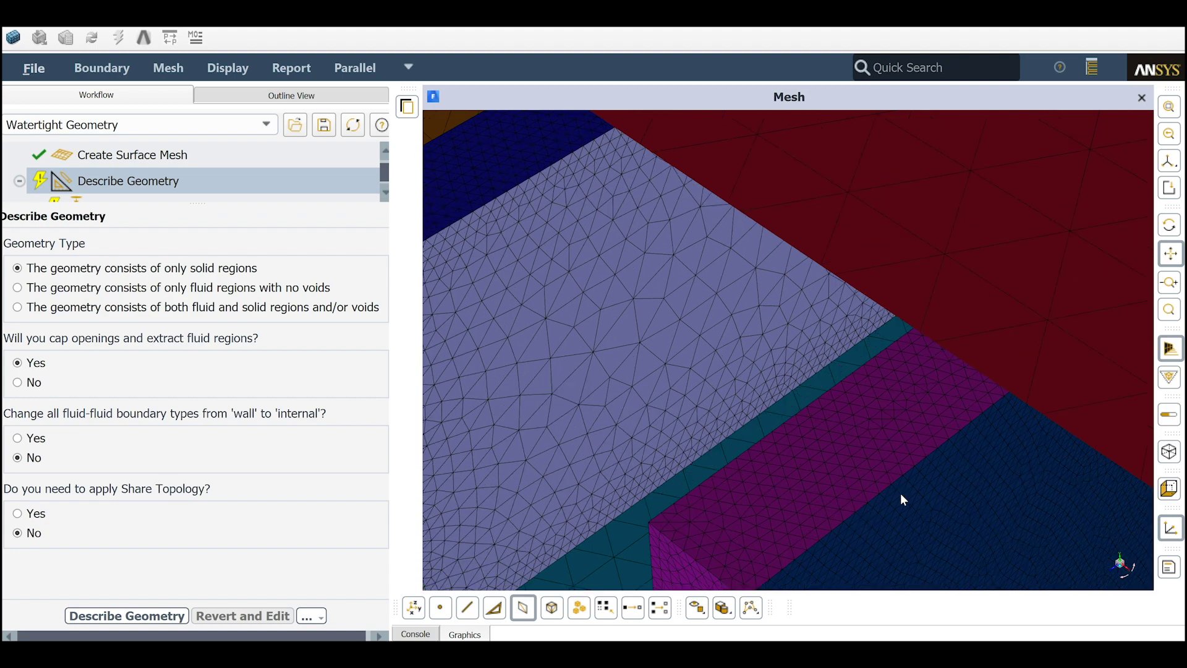
scroll(903, 500, down, 3)
scroll(901, 494, down, 1)
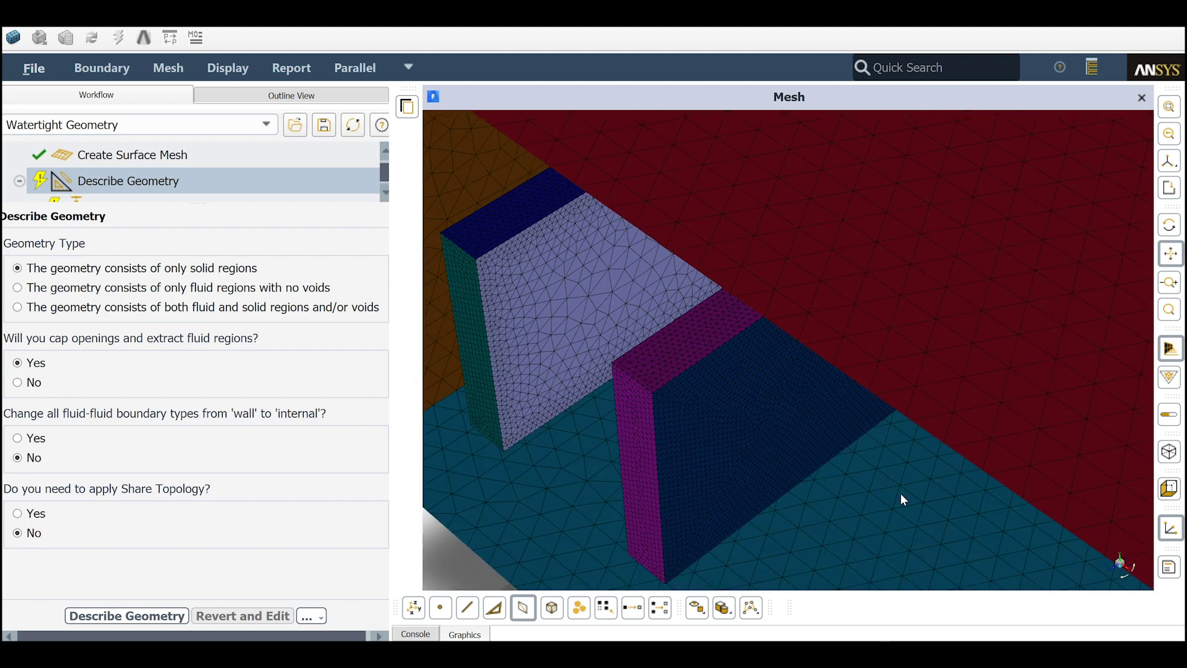
scroll(840, 480, down, 3)
scroll(841, 479, down, 3)
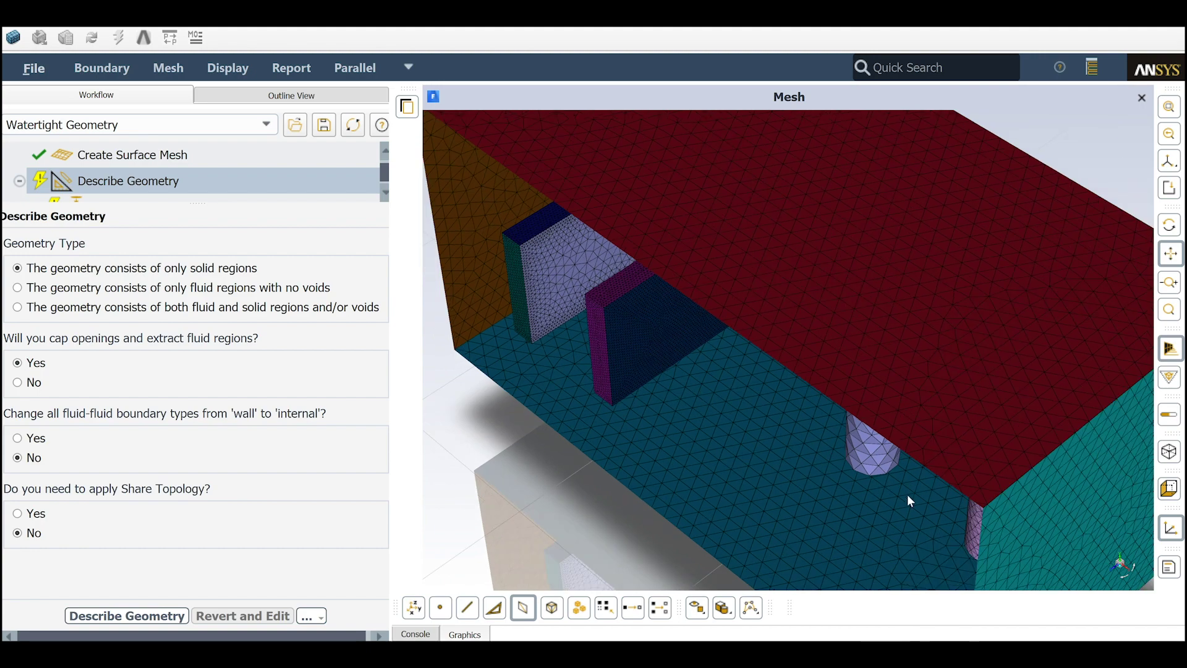
scroll(573, 202, down, 2)
- Move the Z clipping plane into the box and frame the exposed meshed cylinders
click(410, 67)
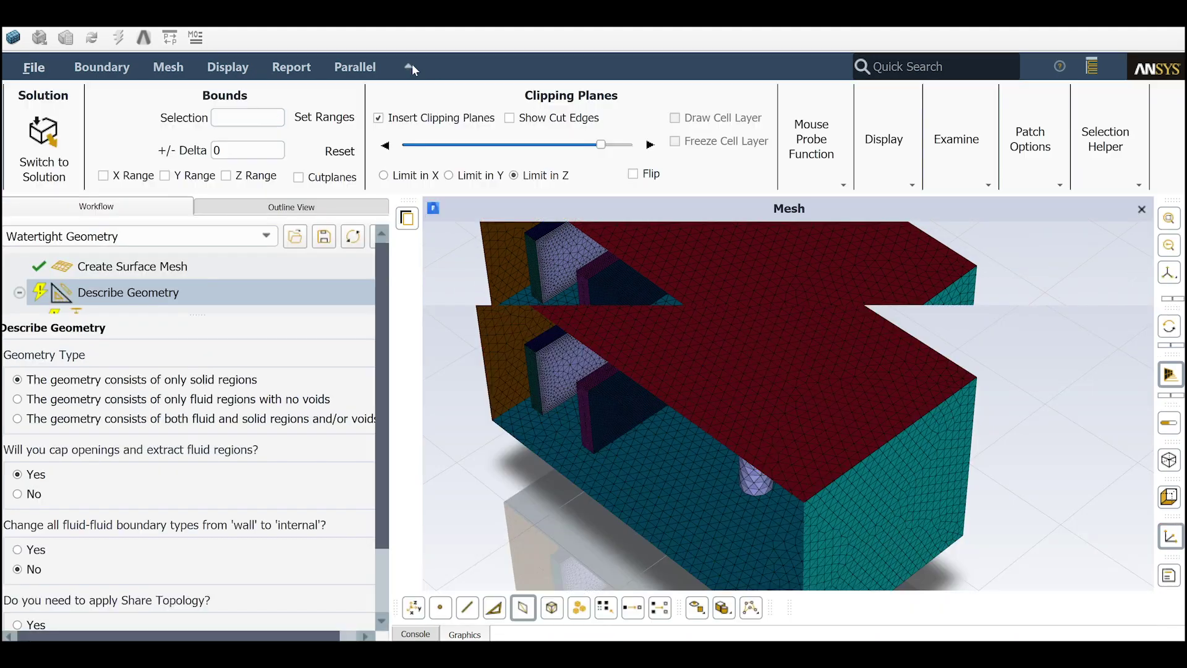
drag(590, 149, 531, 158)
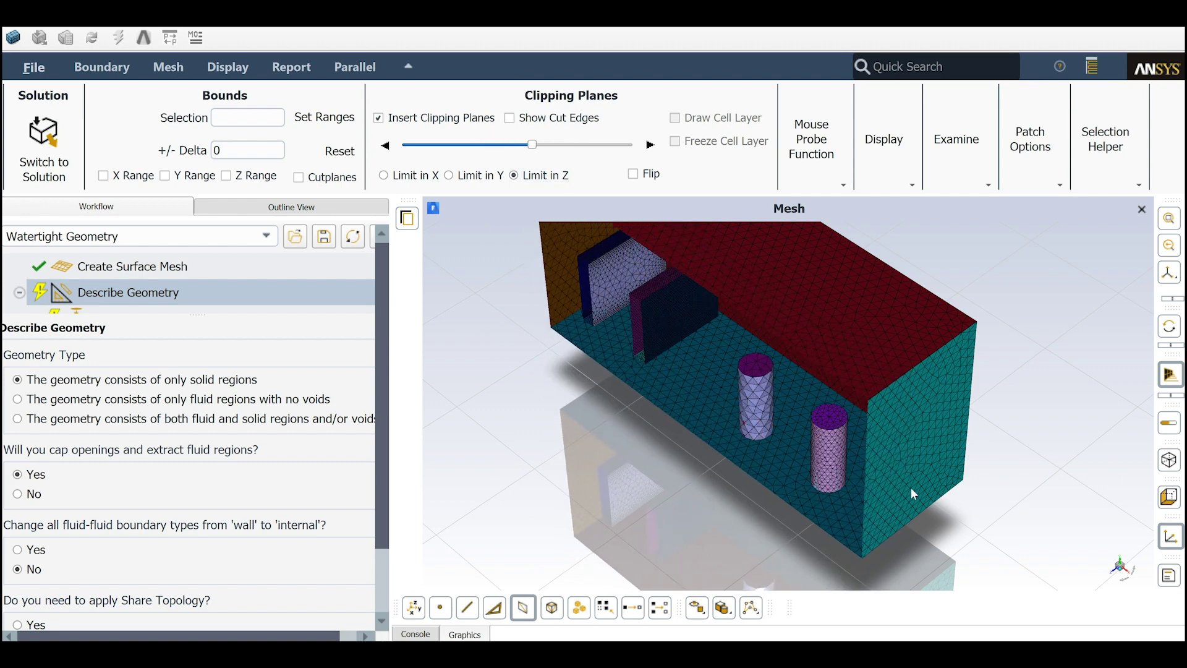
scroll(919, 492, up, 5)
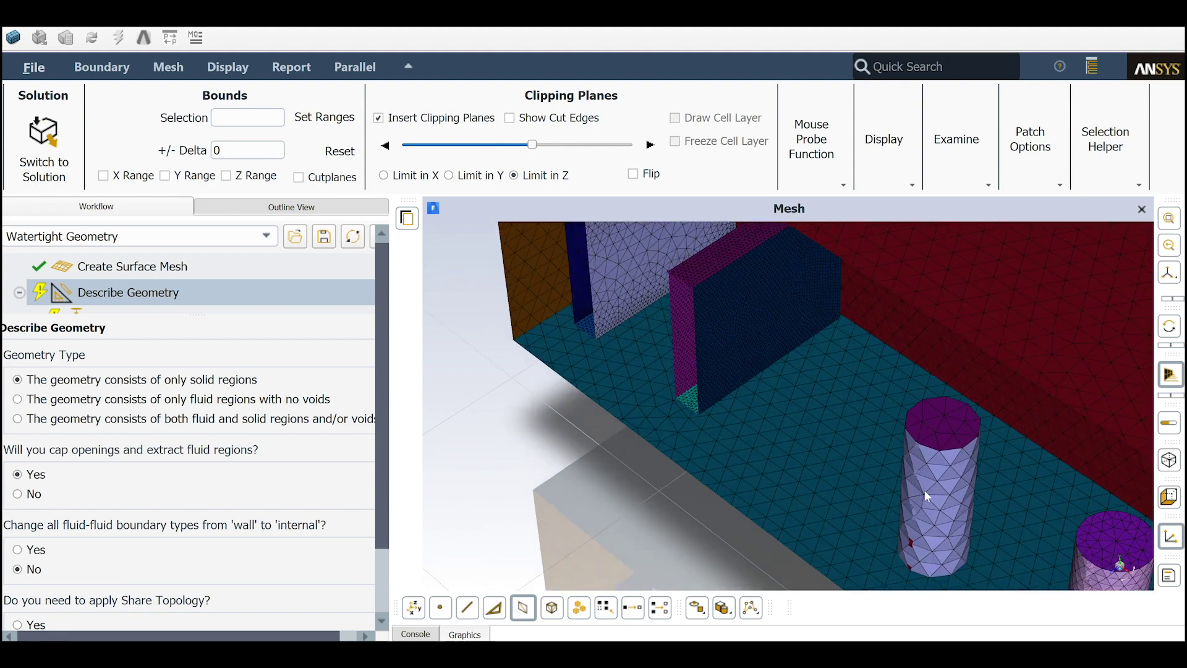
drag(999, 449, 871, 455)
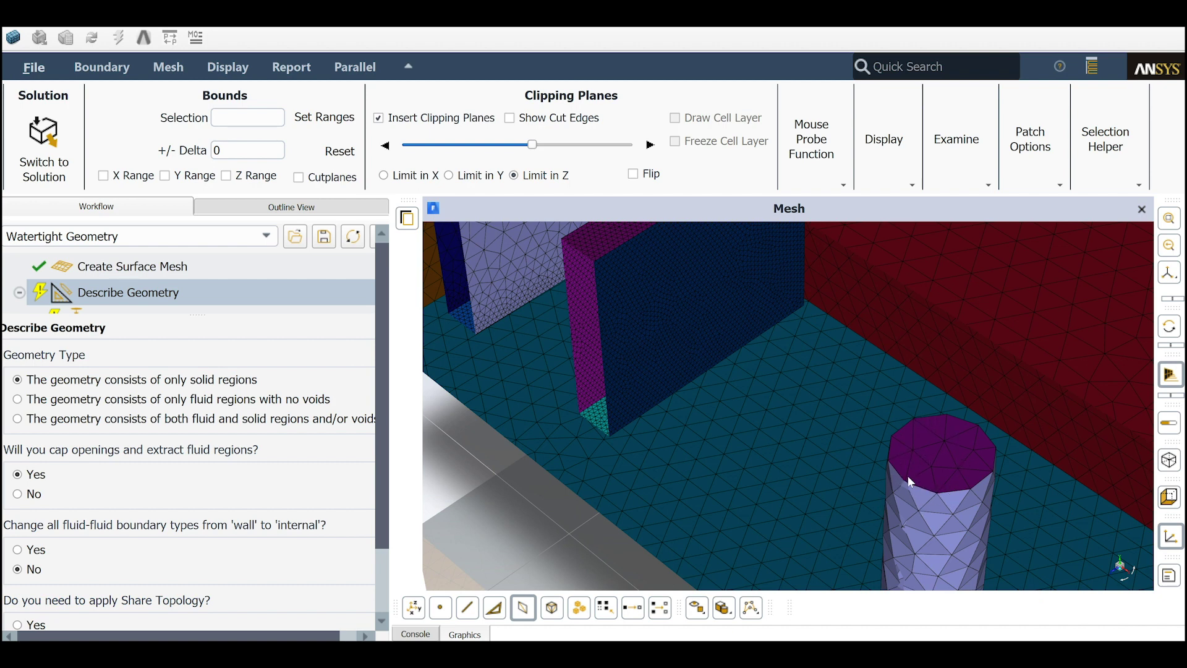
scroll(911, 477, down, 5)
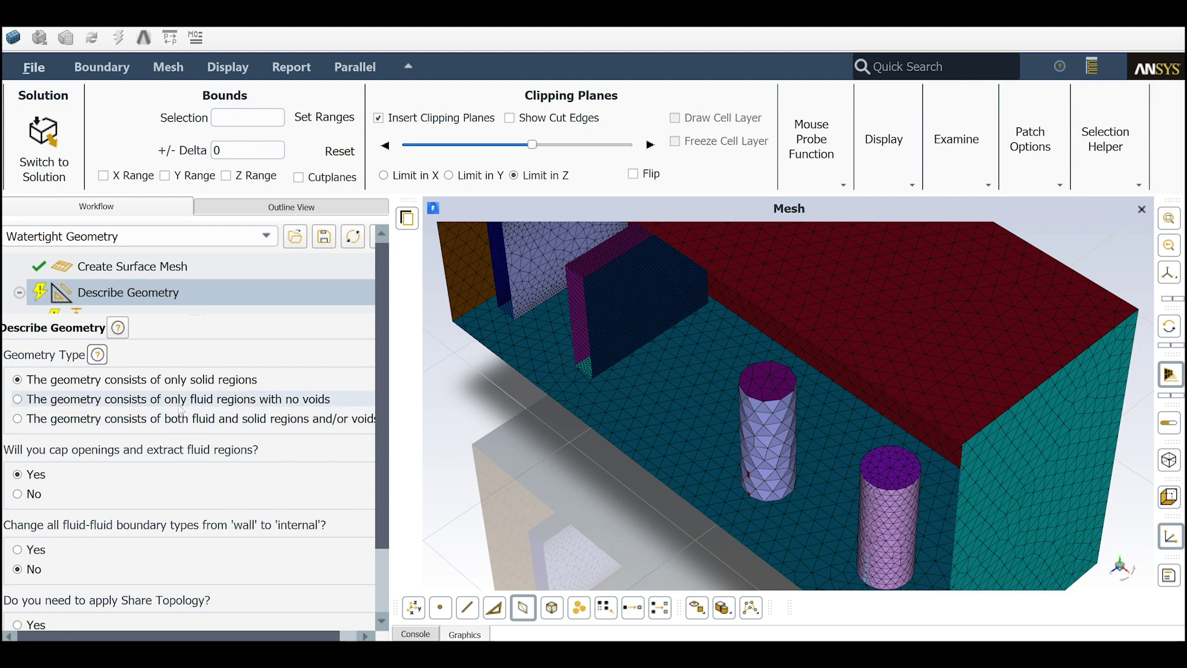
- Describe the geometry as both fluid and solid regions and accept the boundary types
click(131, 420)
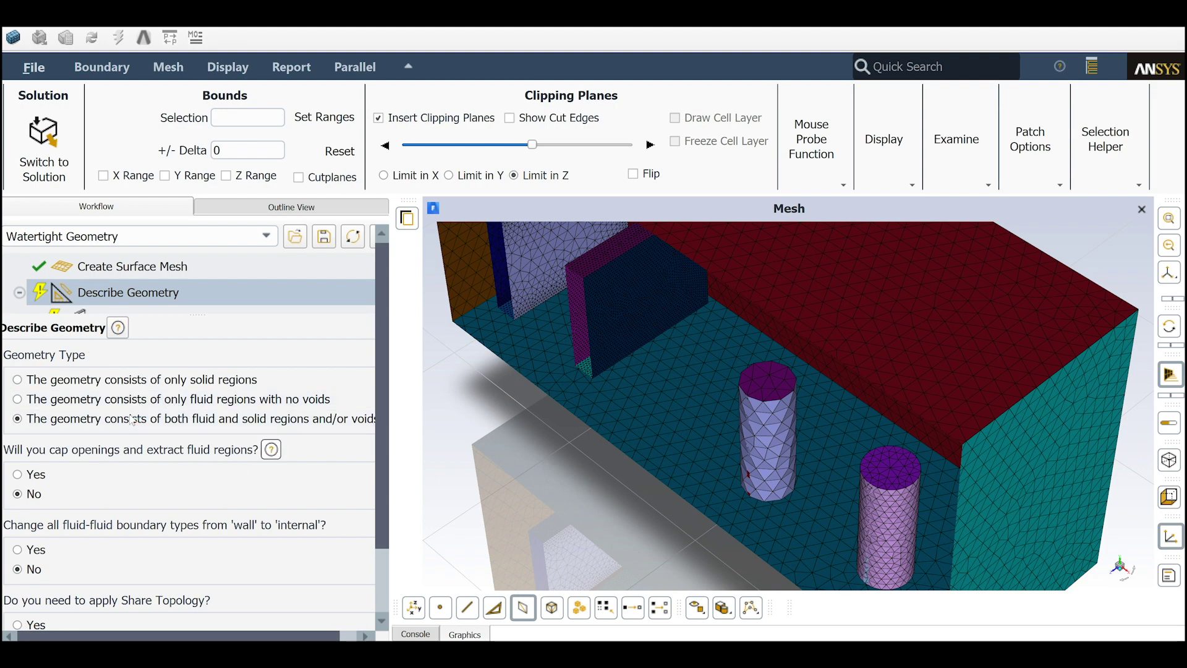
scroll(127, 445, down, 3)
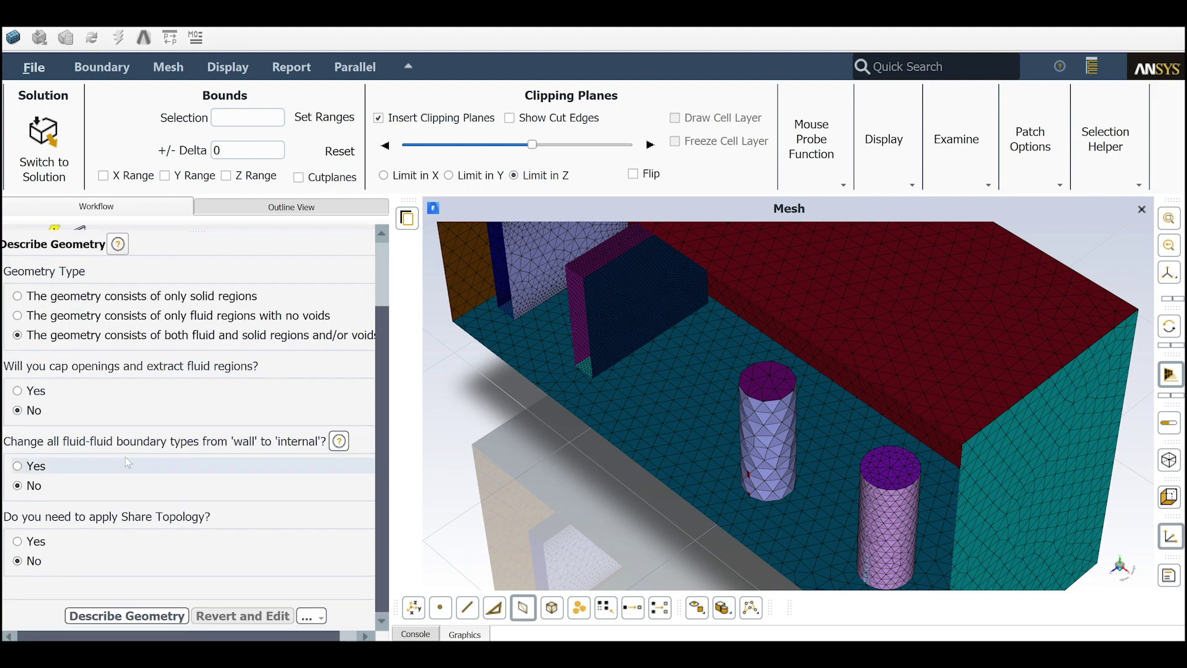
click(85, 618)
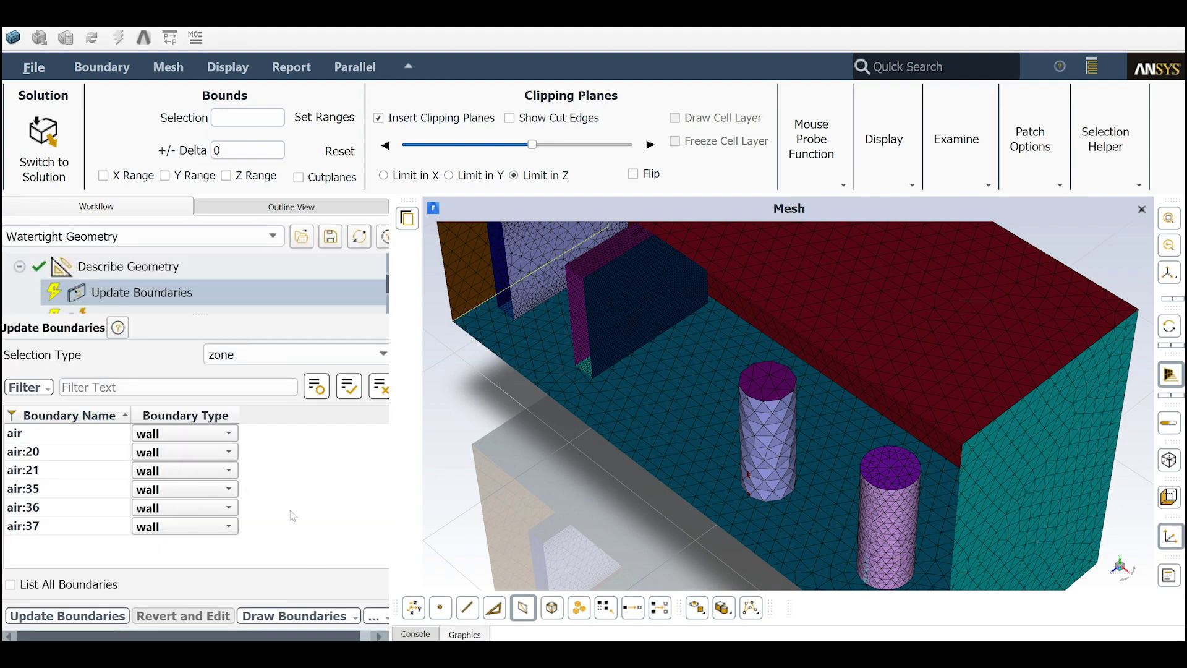
click(114, 619)
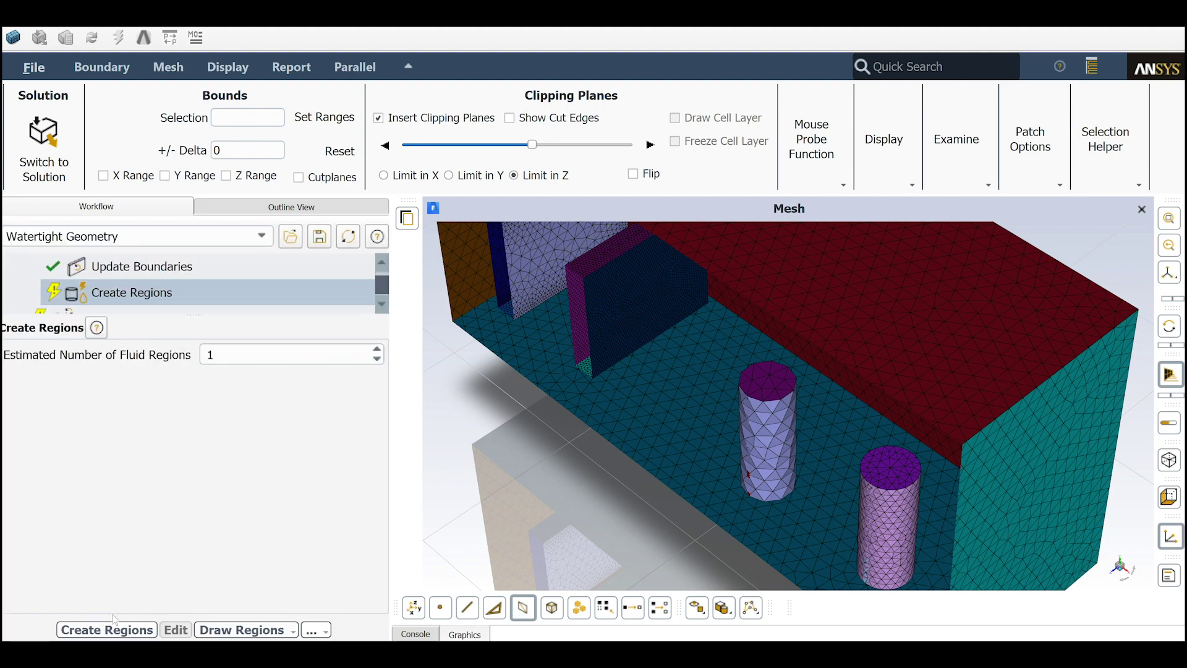
- Create and update the fluid region, then add the smooth-transition boundary layers
click(117, 630)
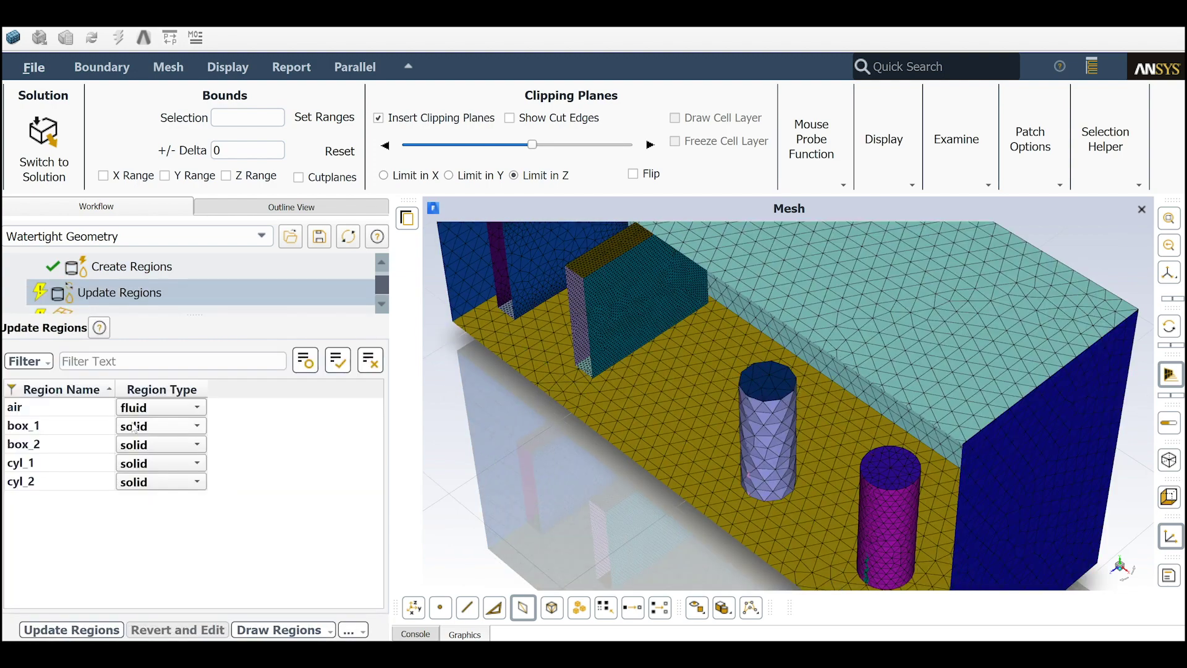
click(92, 633)
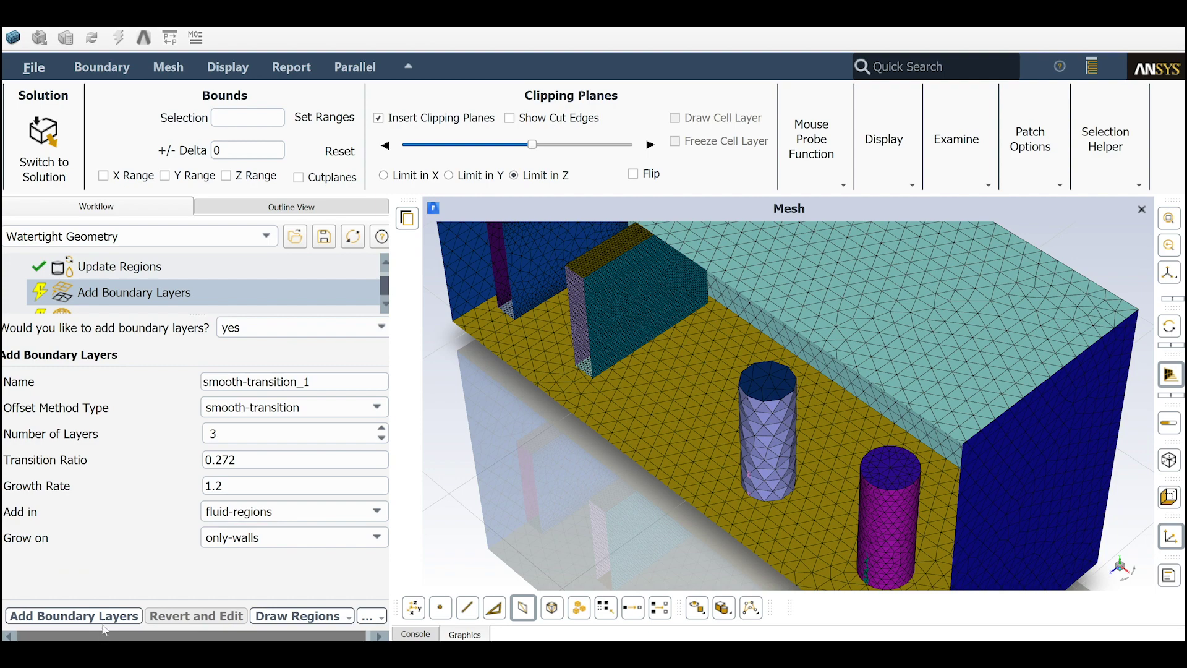
click(93, 616)
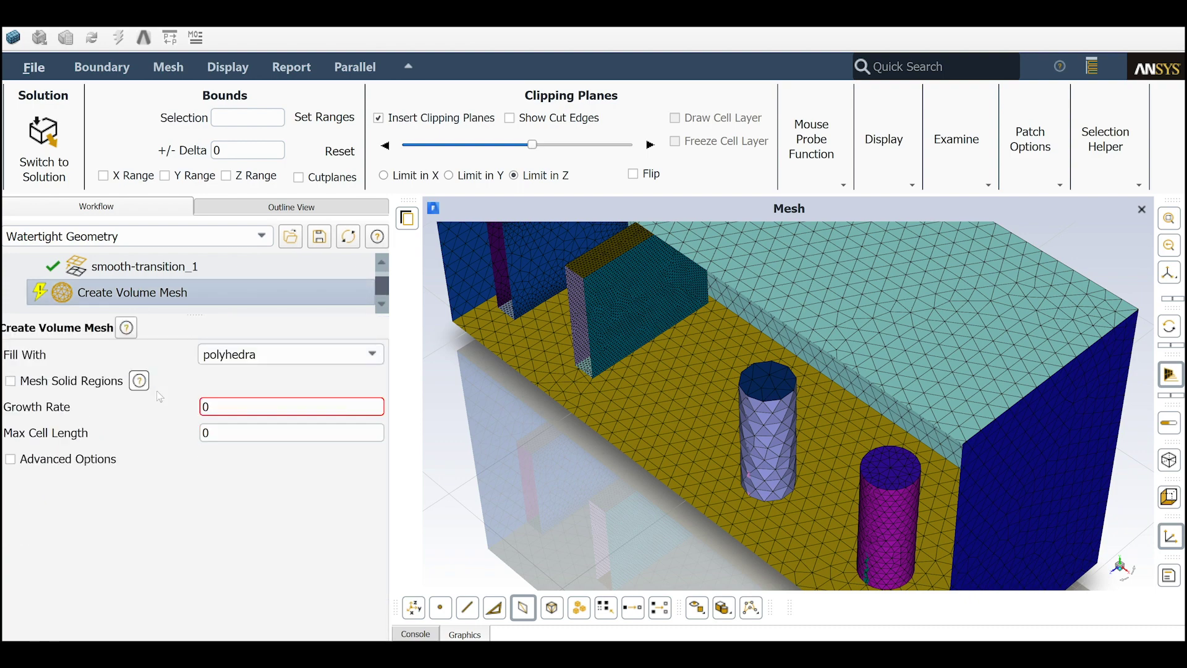
click(248, 352)
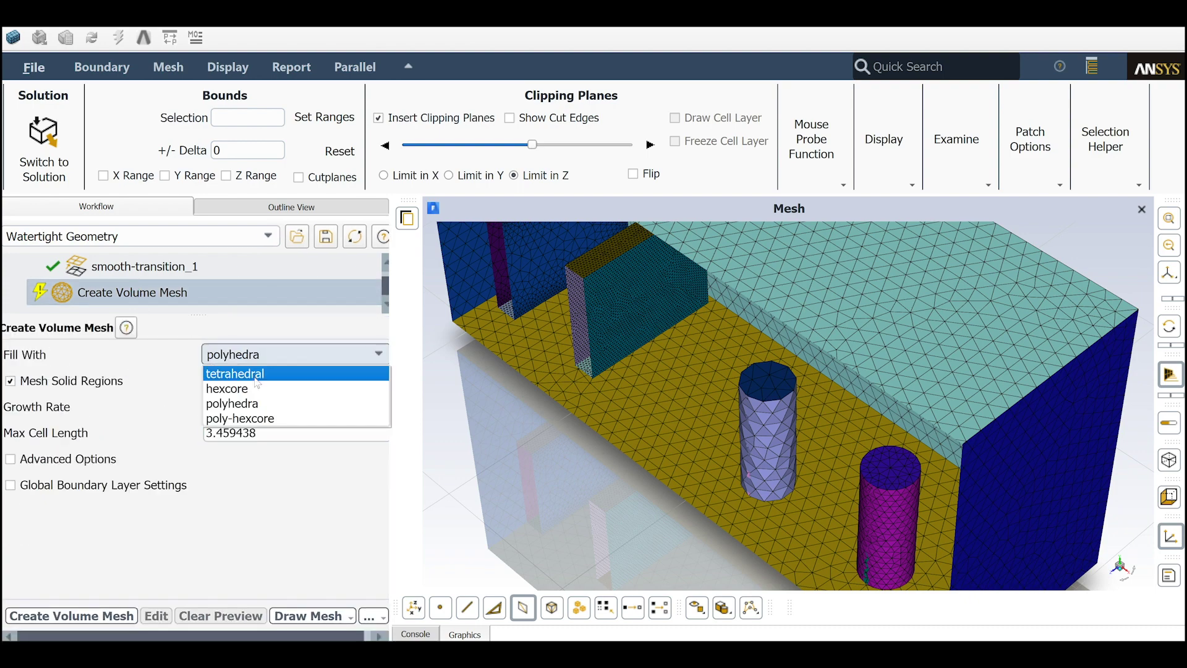
- Generate a hexcore volume mesh that includes the solid regions, with 2 buffer layers and 1 peel layer
click(254, 389)
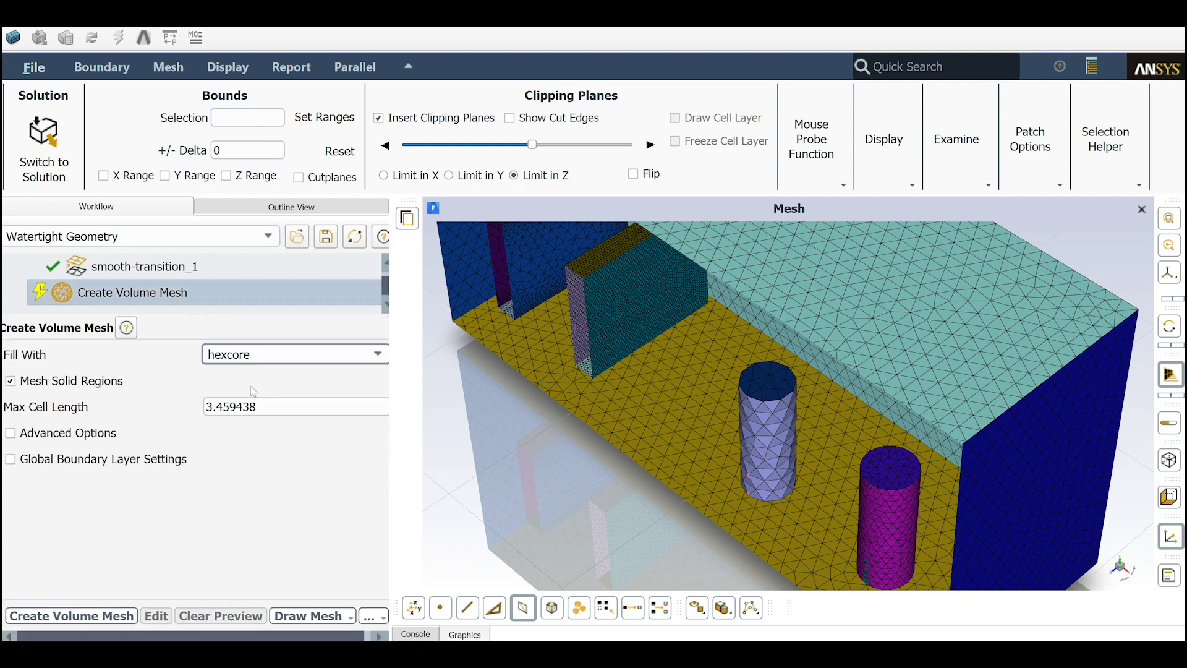
click(70, 624)
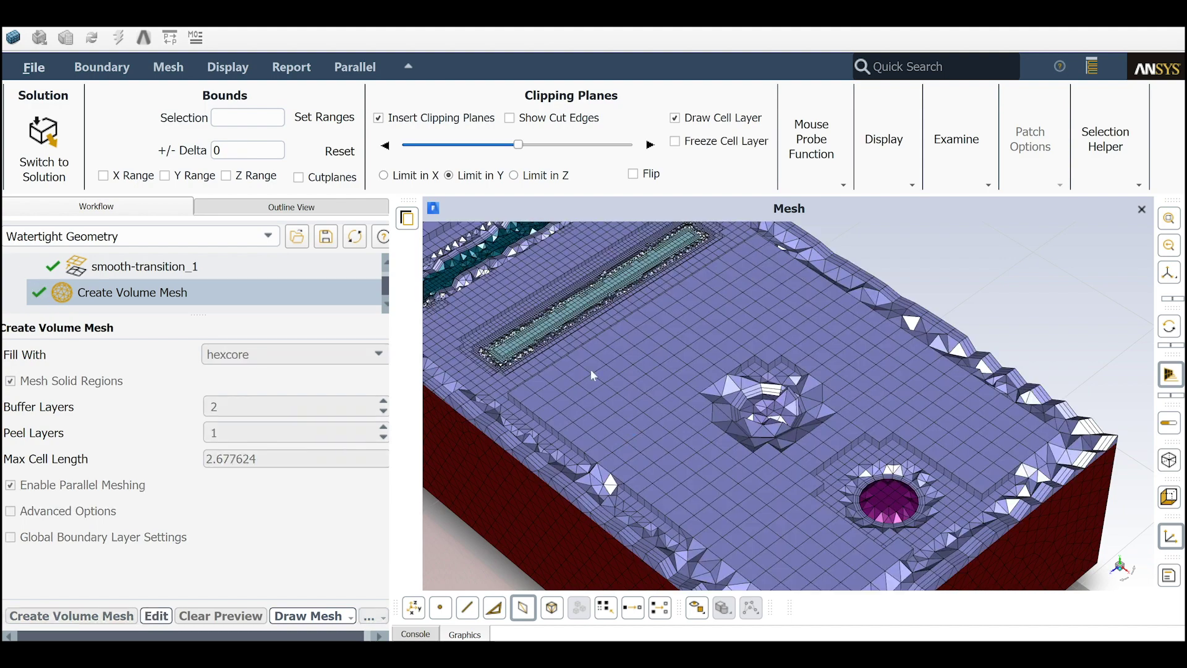
click(514, 175)
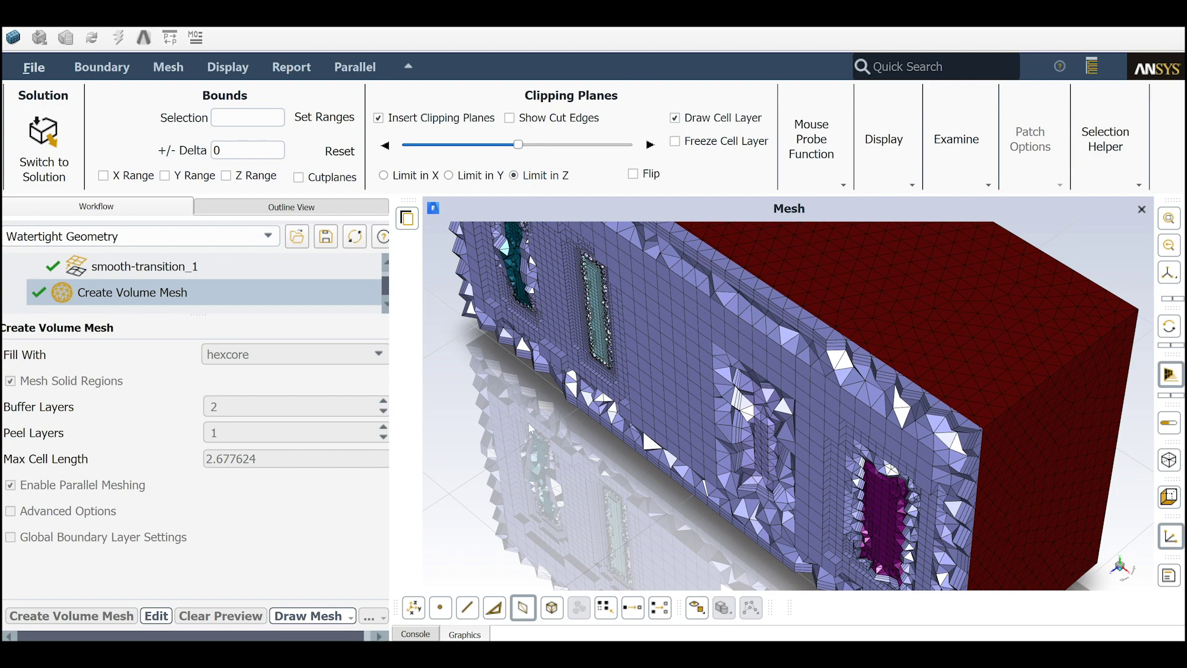
- Zoom out and tilt the Z-clipped mesh, then collapse the ribbon and narrow the workflow panel
scroll(858, 497, down, 3)
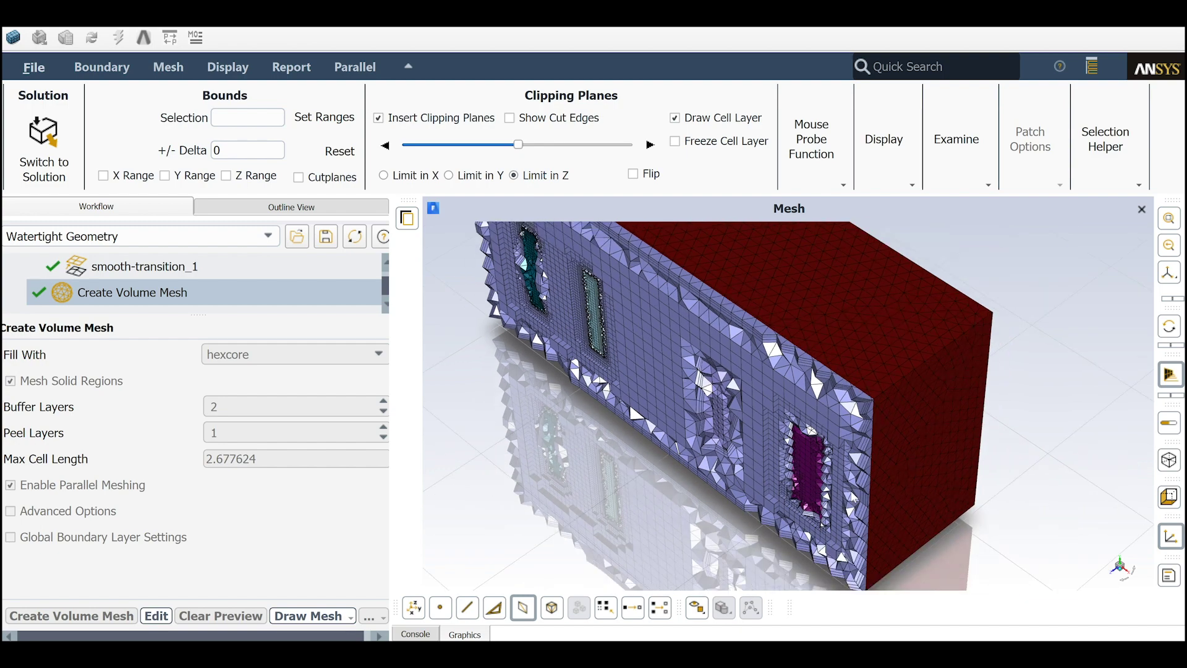
scroll(849, 440, down, 1)
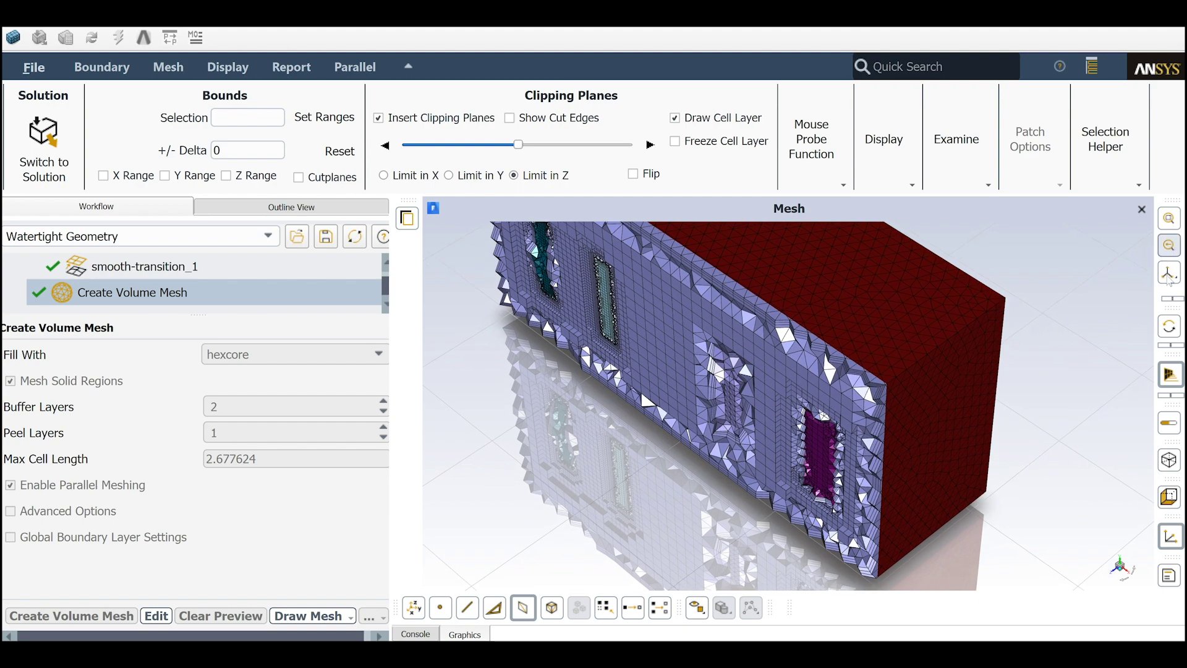
click(1169, 326)
drag(767, 427, 434, 183)
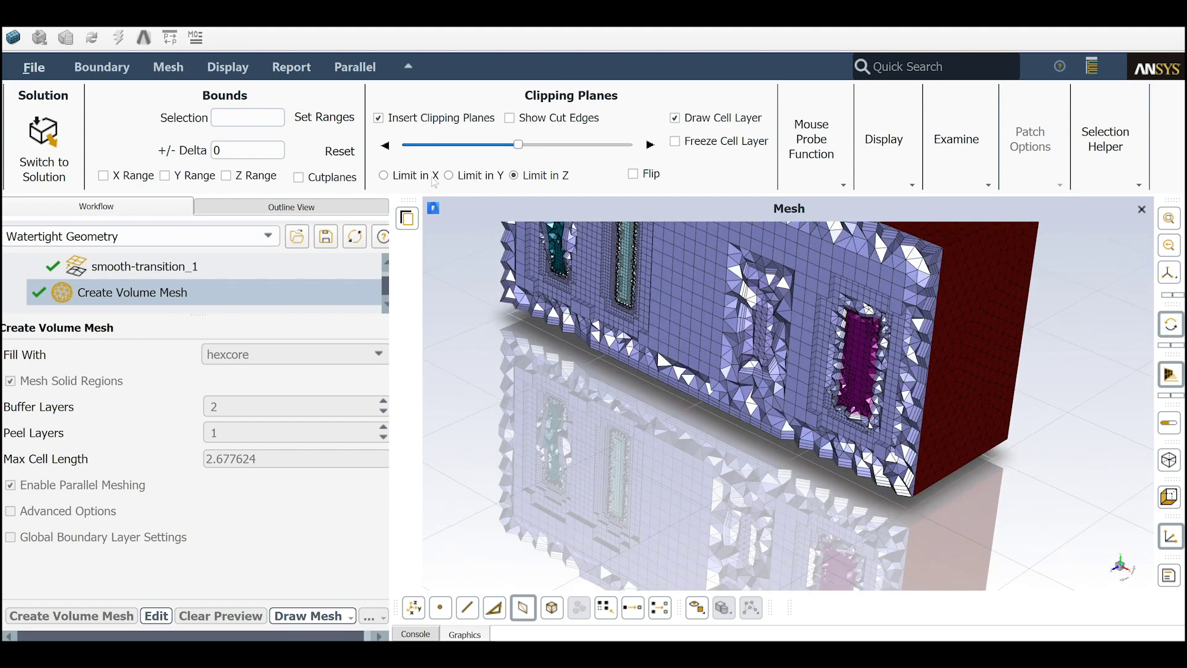
click(408, 66)
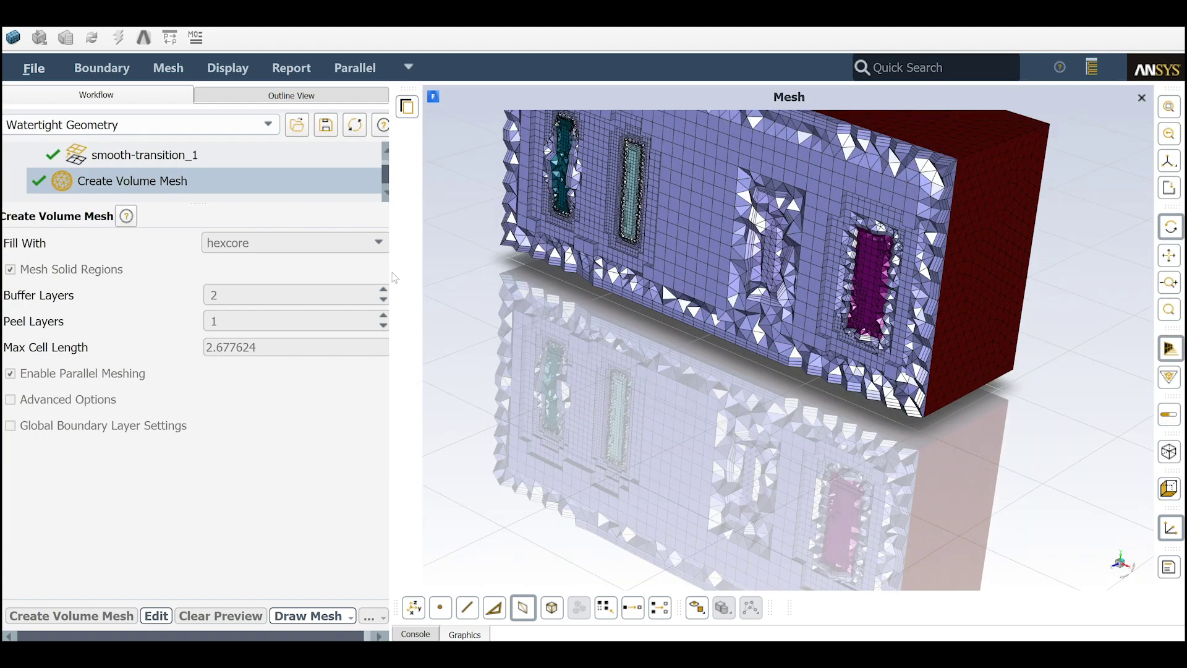
drag(392, 276, 194, 296)
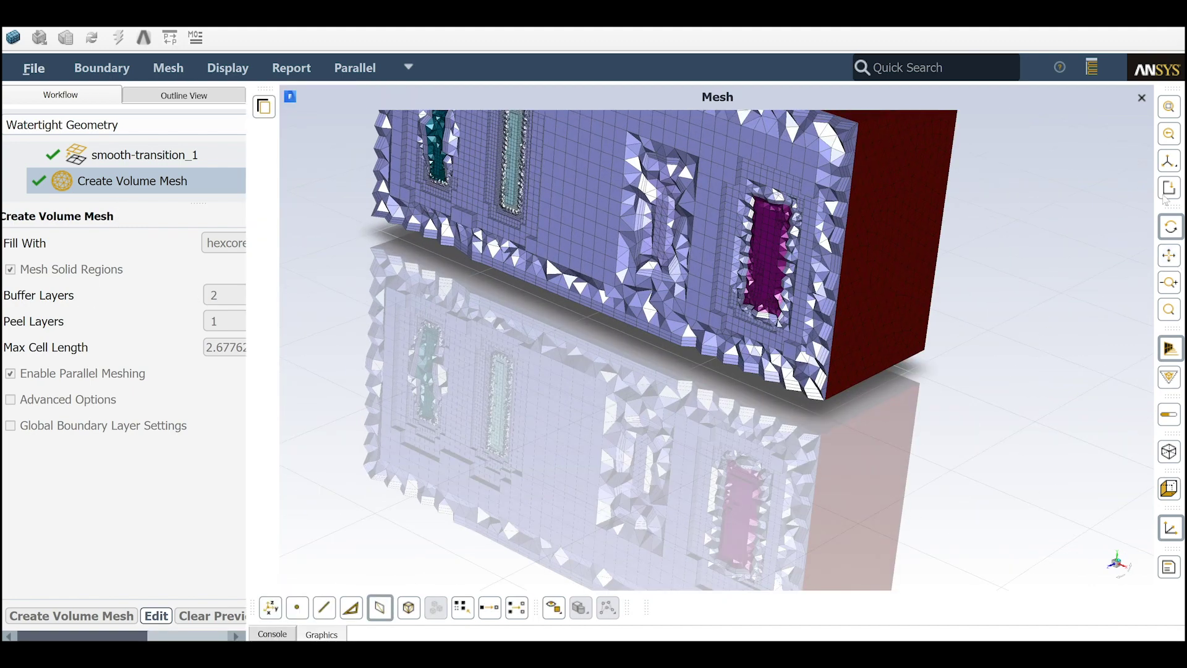
- Fit the clipped mesh, zoom in, and rotate it to bring another hole into view
click(1168, 106)
scroll(836, 378, up, 3)
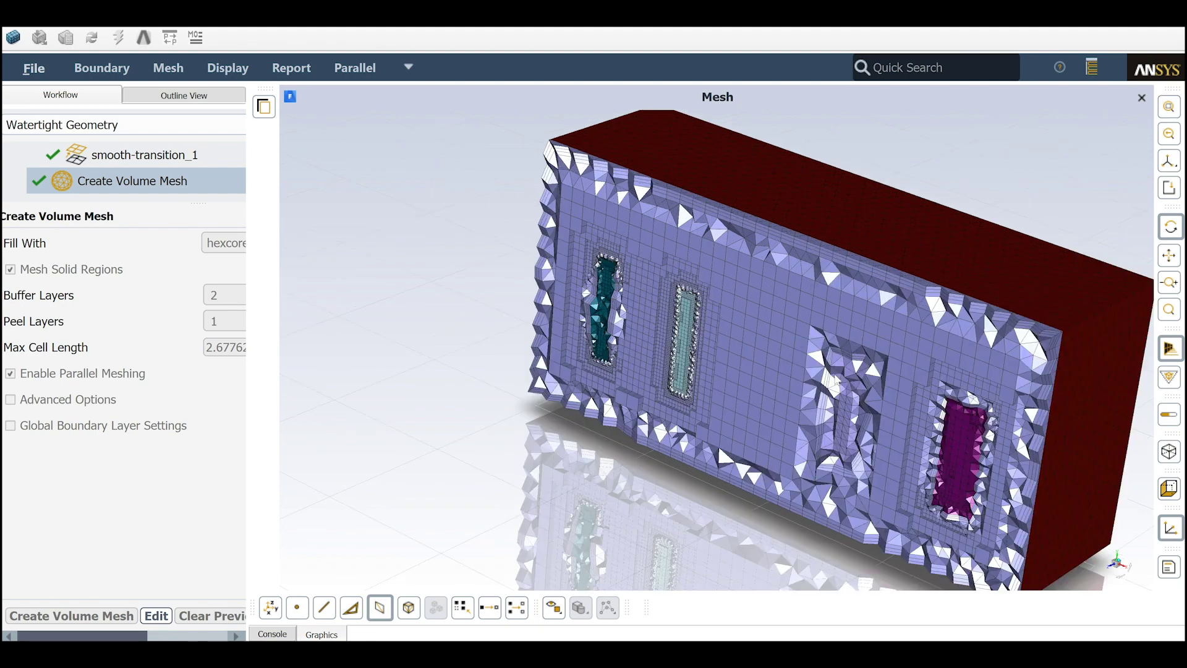
scroll(836, 380, up, 5)
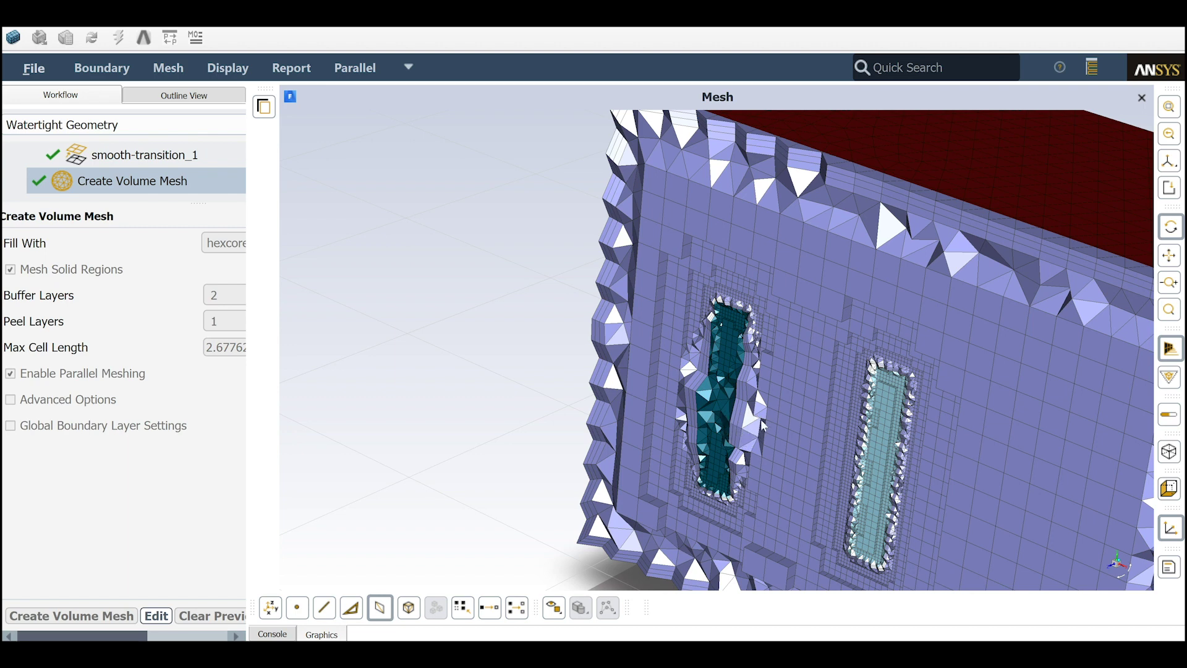
drag(857, 464, 873, 477)
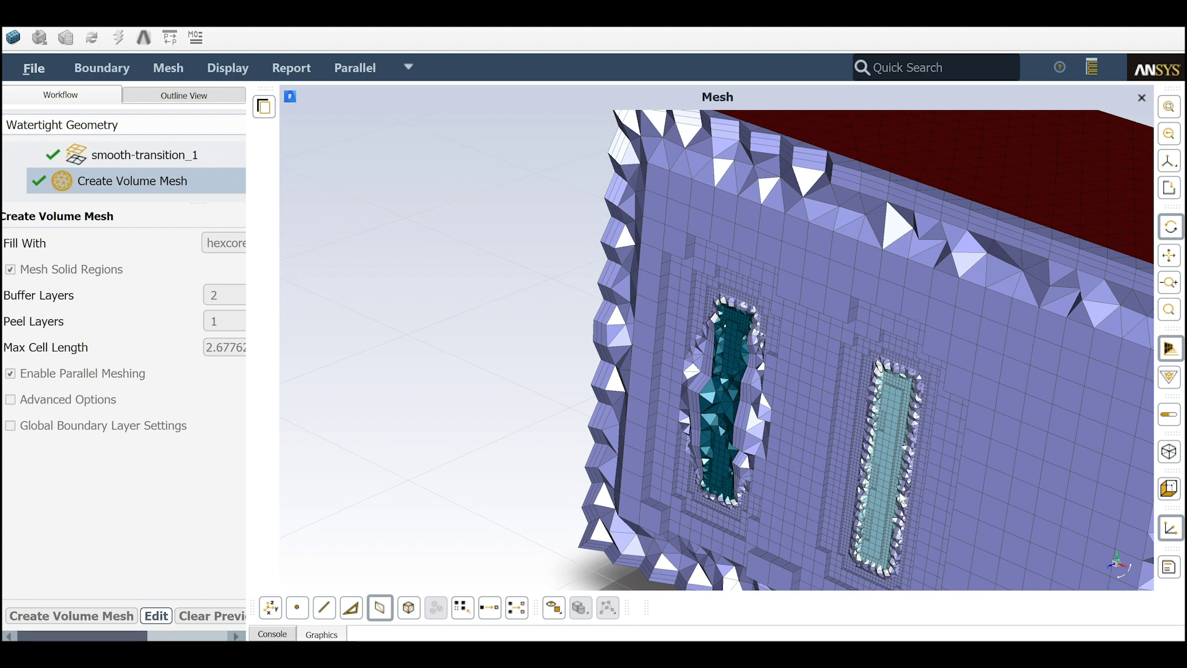
scroll(886, 483, down, 10)
scroll(932, 478, up, 2)
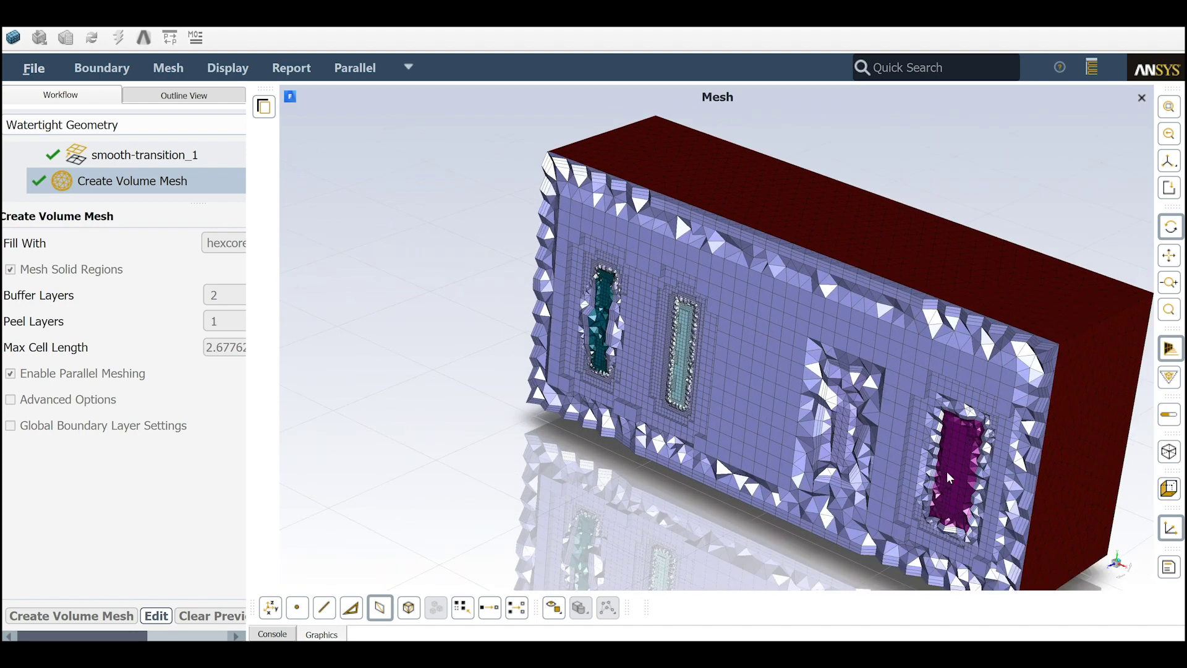
- Pan and zoom close in on the magenta hole and the right-hand holes
click(1170, 253)
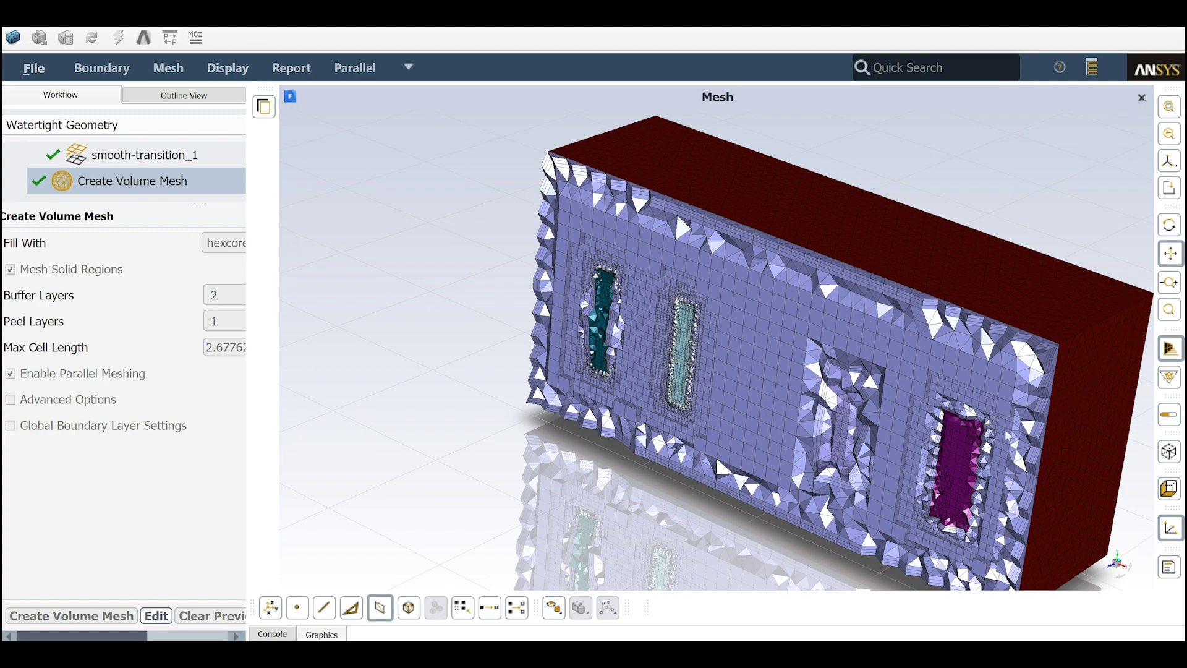
drag(1009, 436, 556, 289)
scroll(498, 259, up, 4)
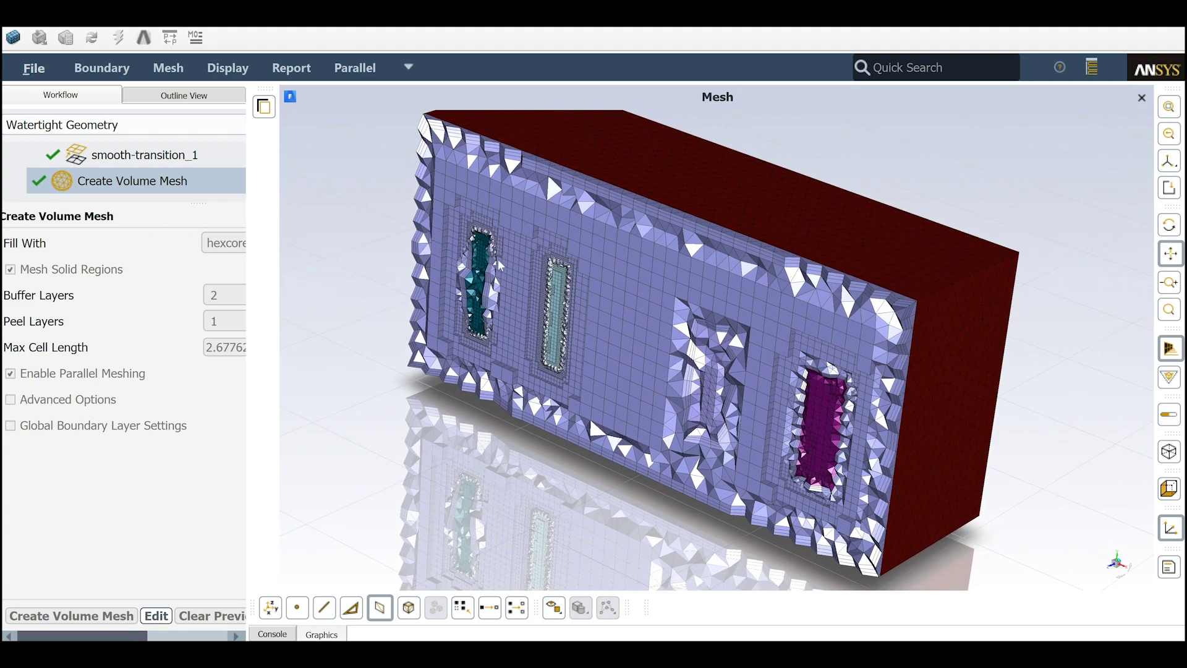
scroll(777, 412, up, 3)
drag(810, 432, 676, 278)
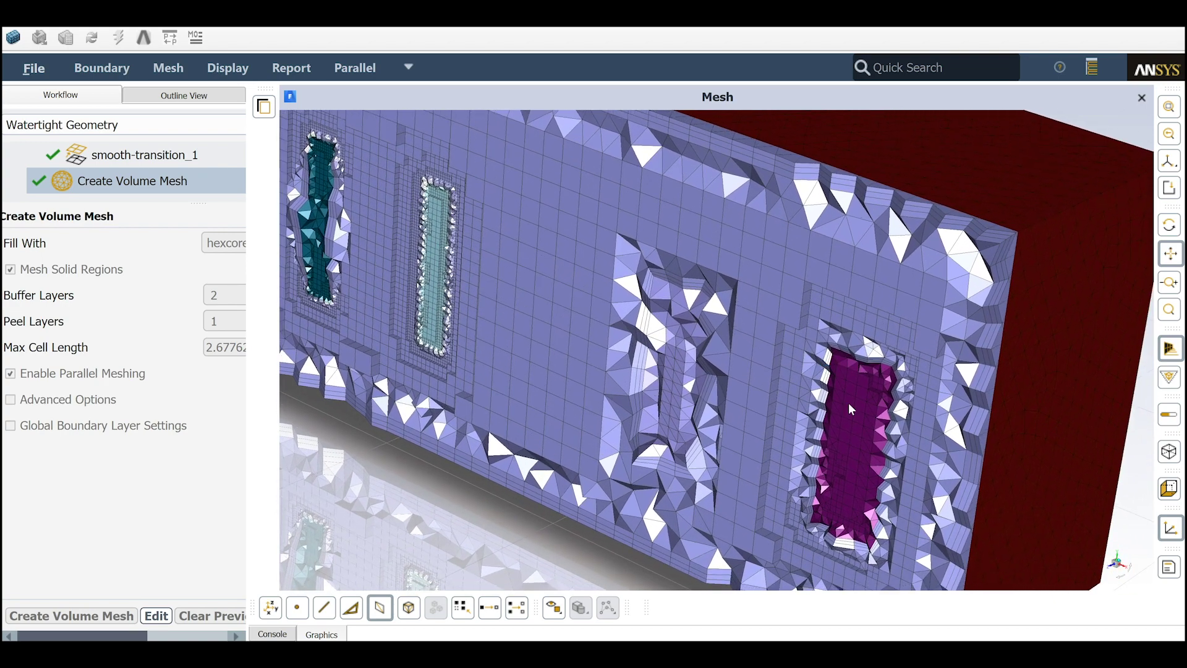
scroll(926, 516, up, 2)
drag(927, 514, 843, 418)
scroll(778, 383, up, 2)
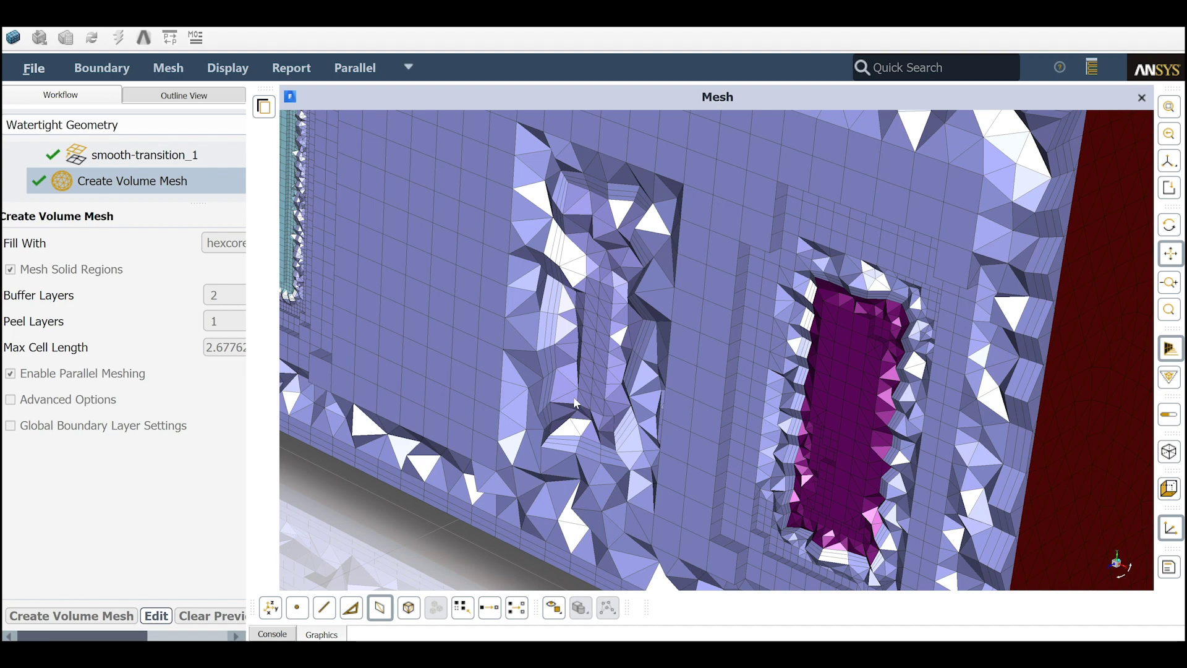
scroll(566, 364, down, 6)
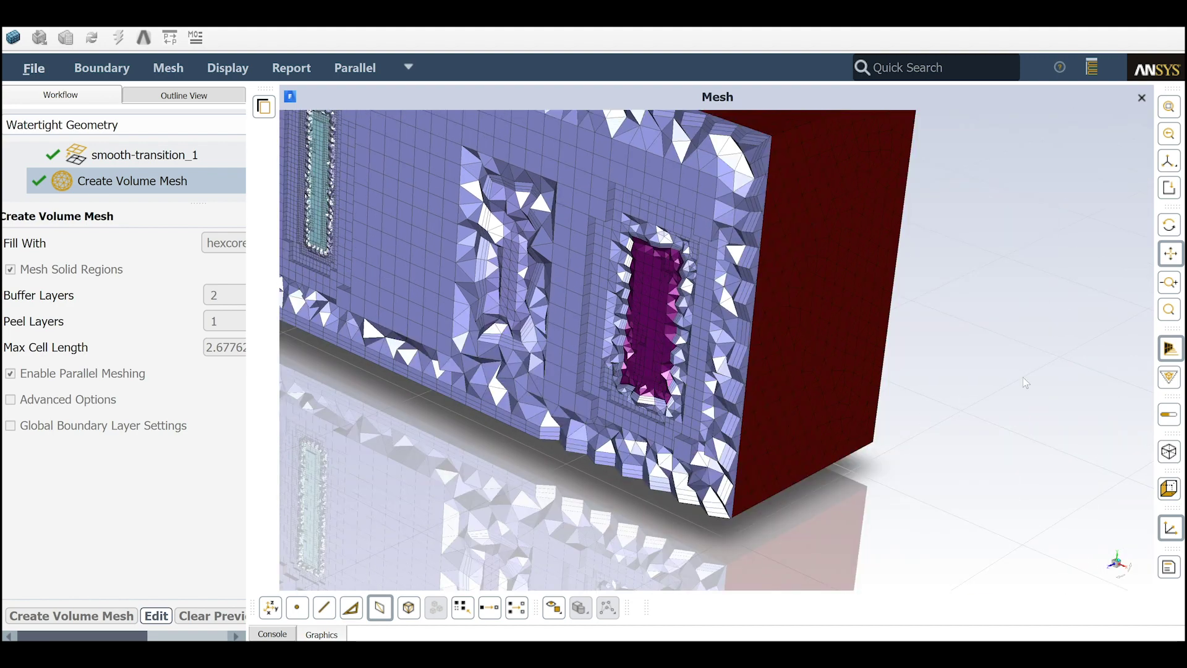
- Fit the entire clipped hexcore mesh block back into the view
click(1169, 109)
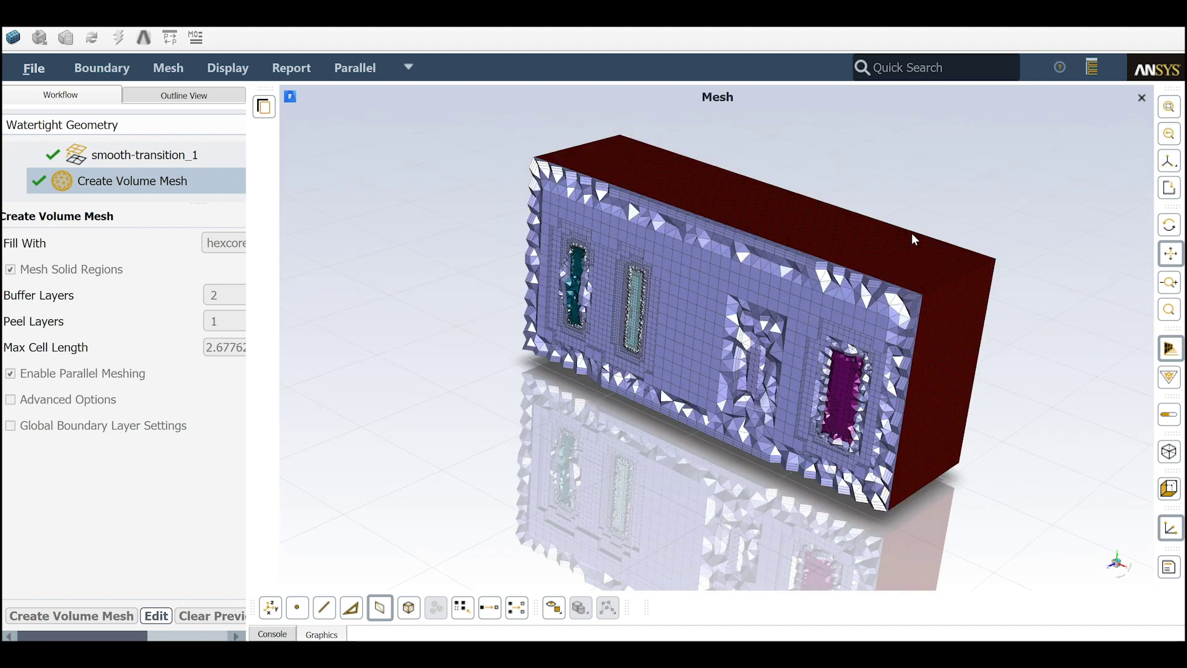